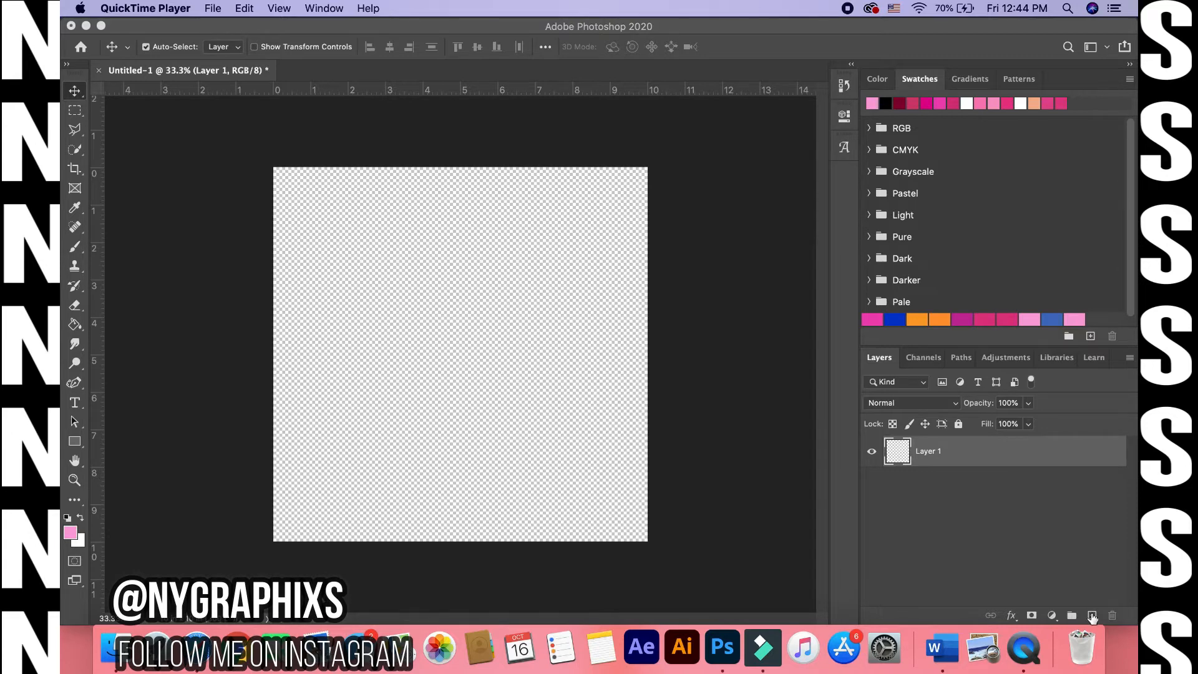
- Add a new layer above Layer 1 and fill it with black using the Paint Bucket
click(1091, 616)
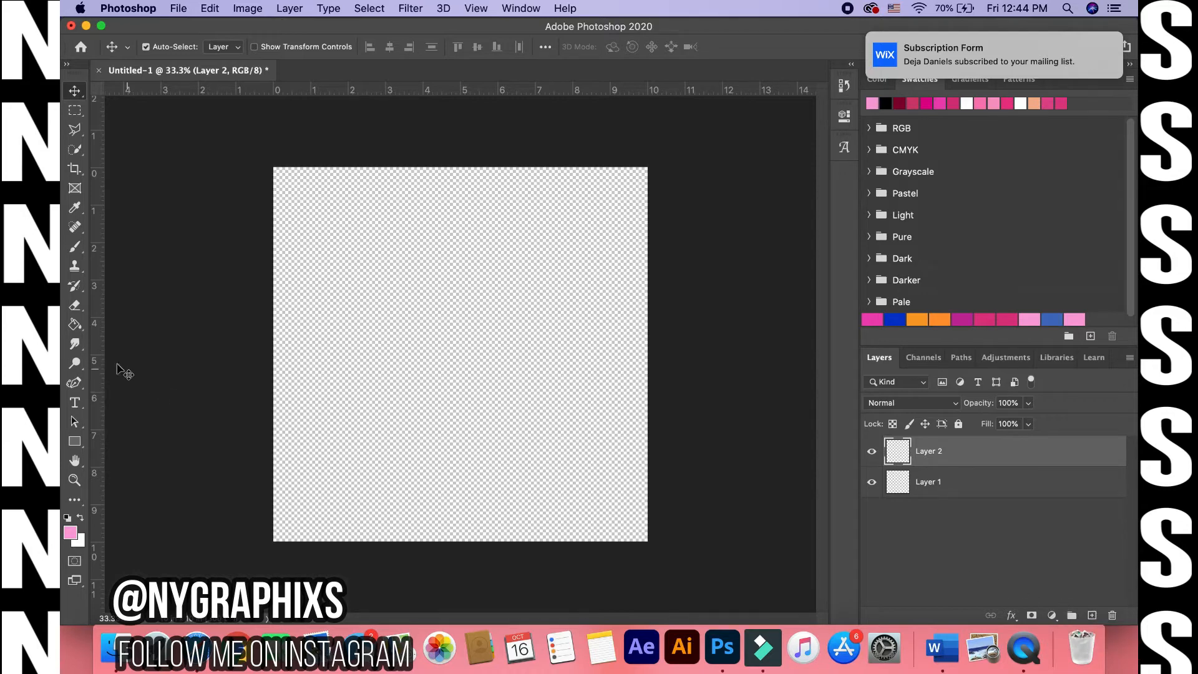
key(g)
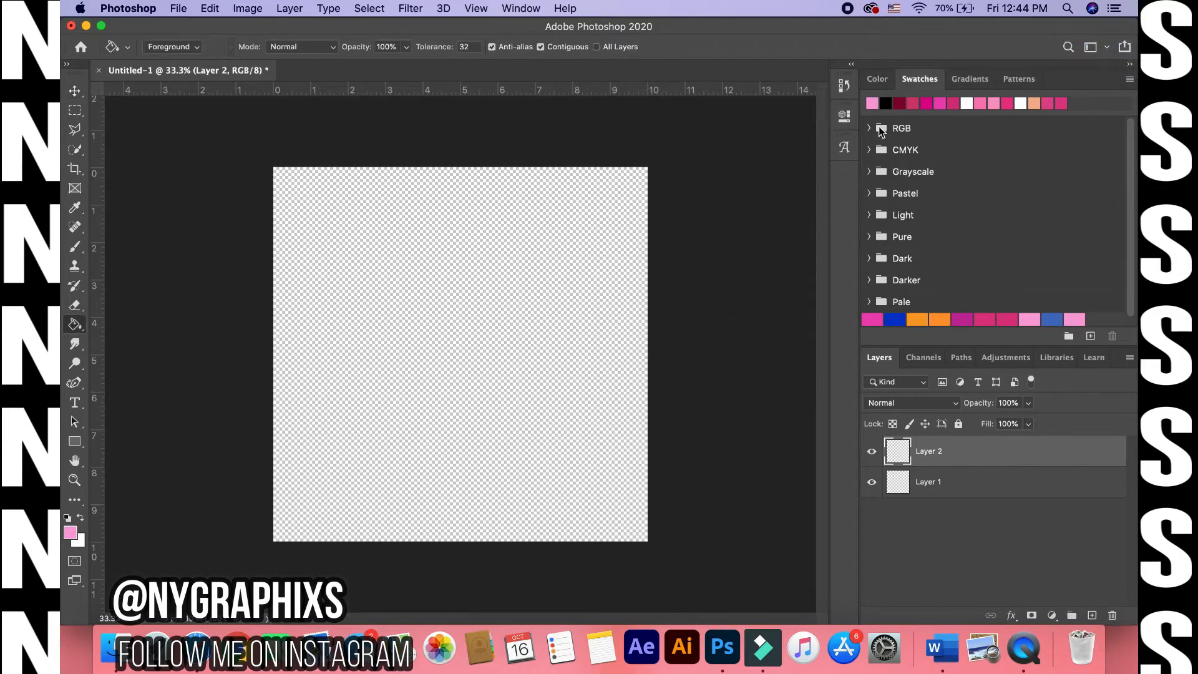
click(886, 102)
click(566, 348)
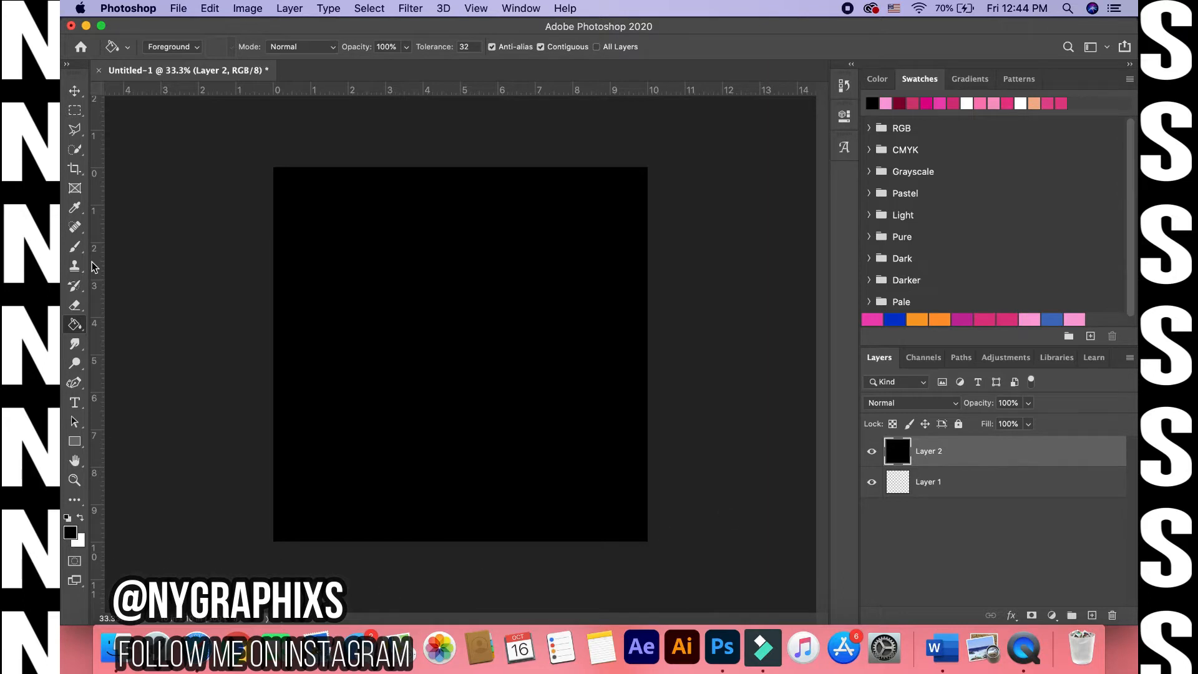
click(74, 91)
- Place "watermark for nygraphixs.png" from the projects folder onto the canvas and set its layer fill to 5%
click(110, 649)
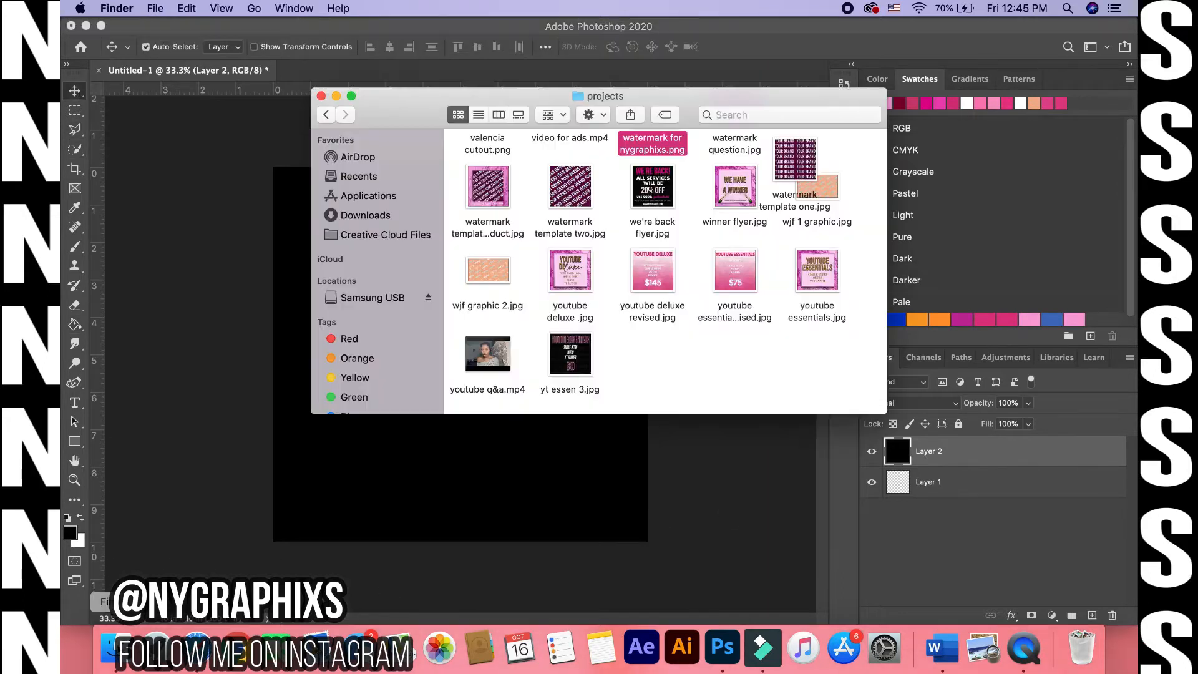
drag(657, 145, 517, 506)
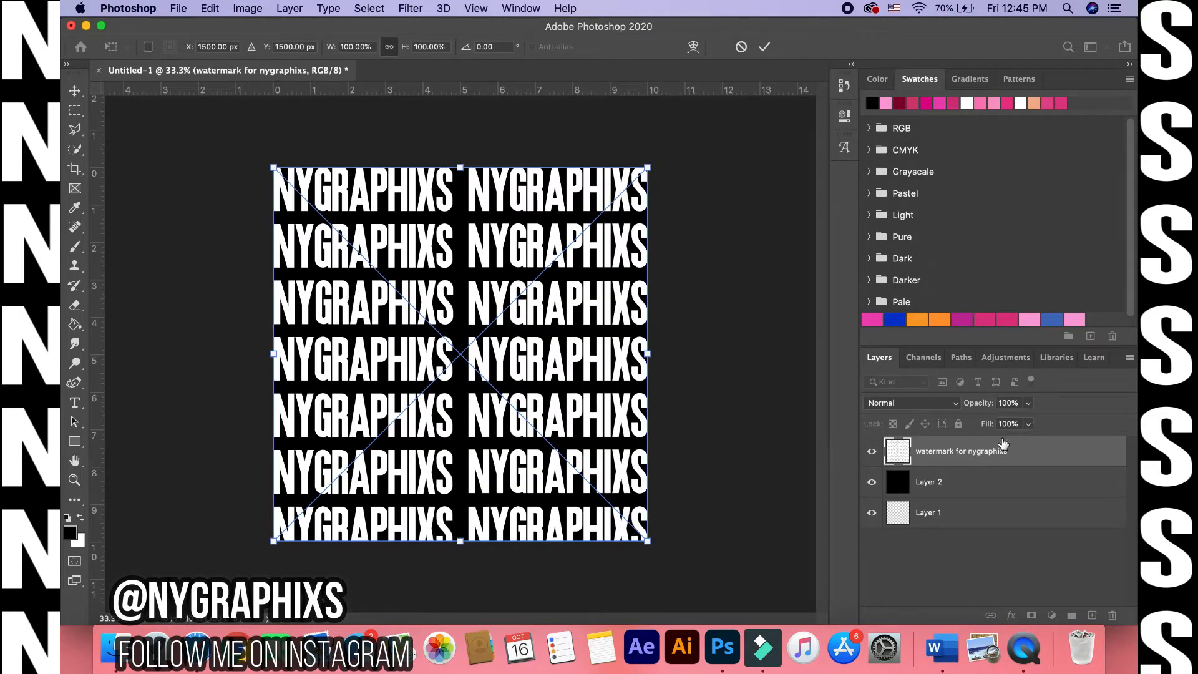
click(1008, 423)
text(5)
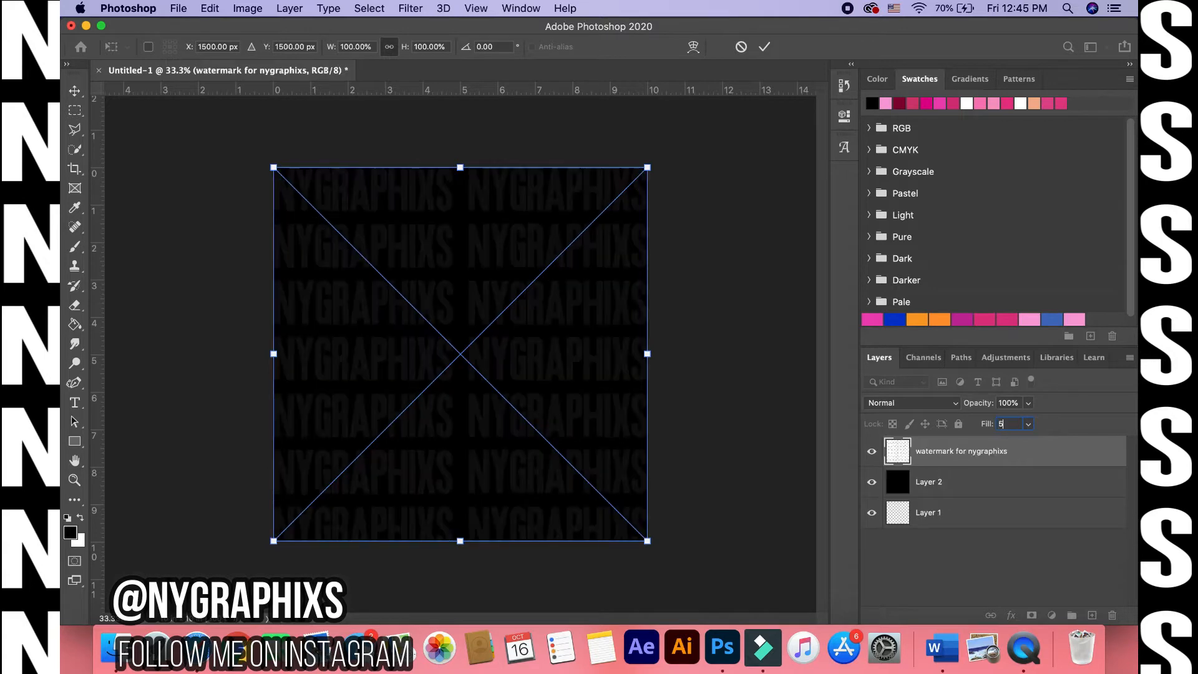
key(Return)
click(75, 91)
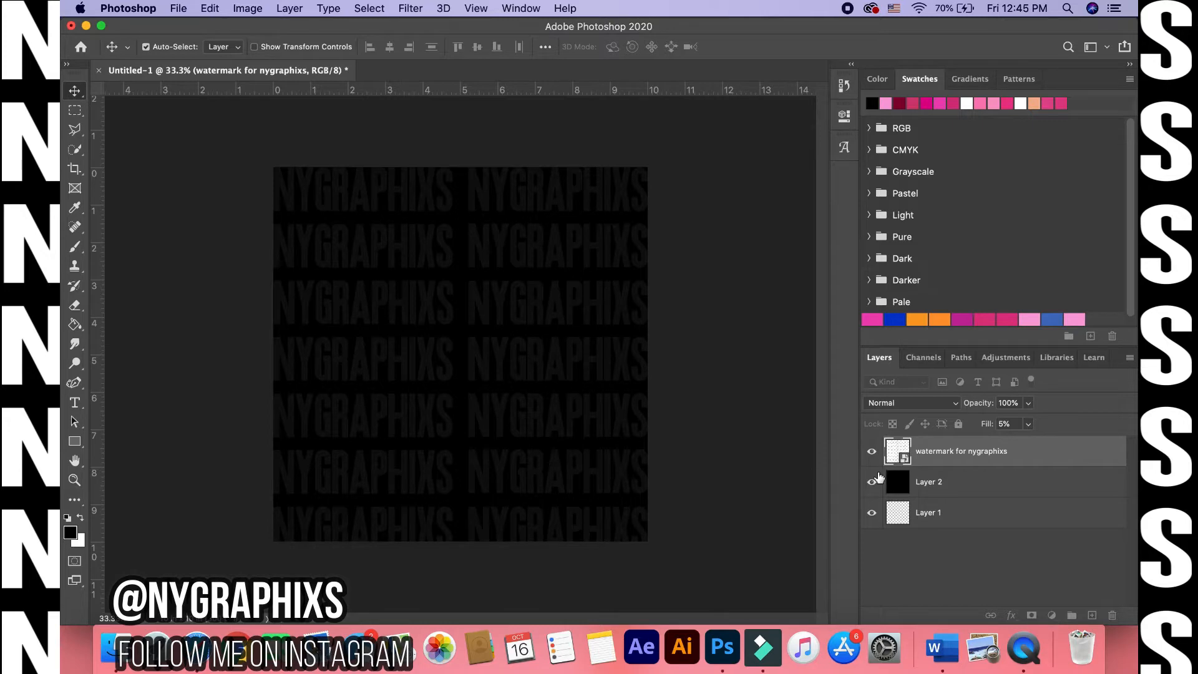
- Hide the "watermark for nygraphixs" layer
click(871, 453)
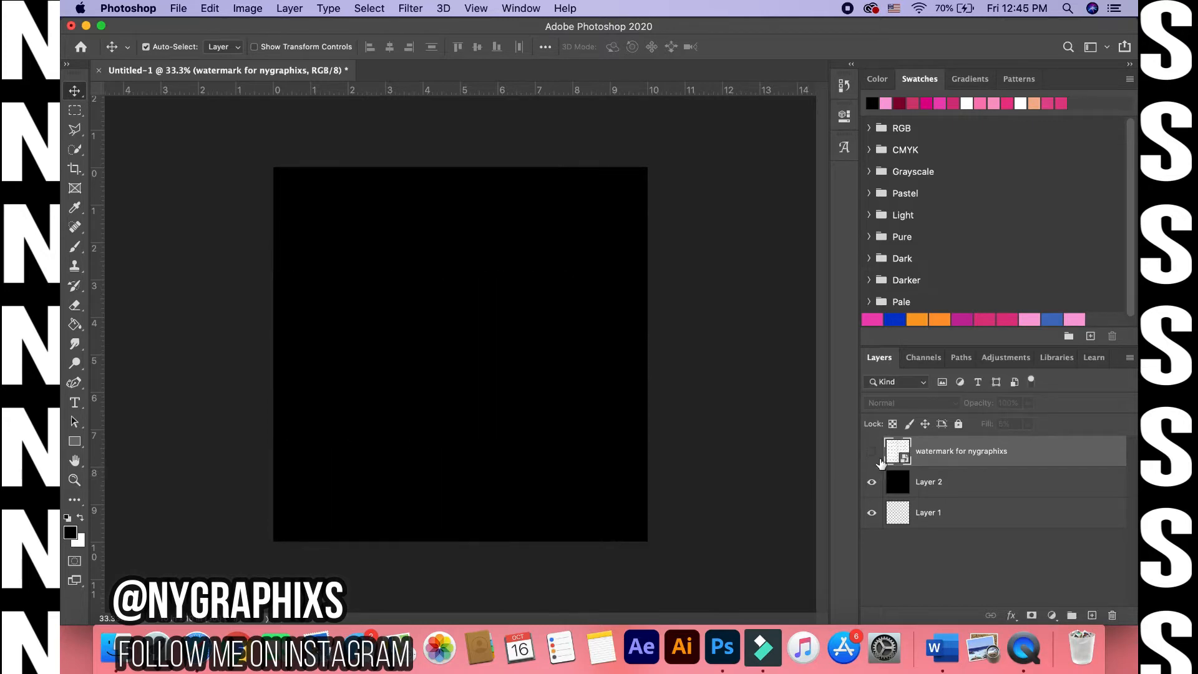
click(872, 455)
click(872, 455)
- Add the text "GK", colour it white and move it to the horizontal middle of the canvas's upper half
click(73, 405)
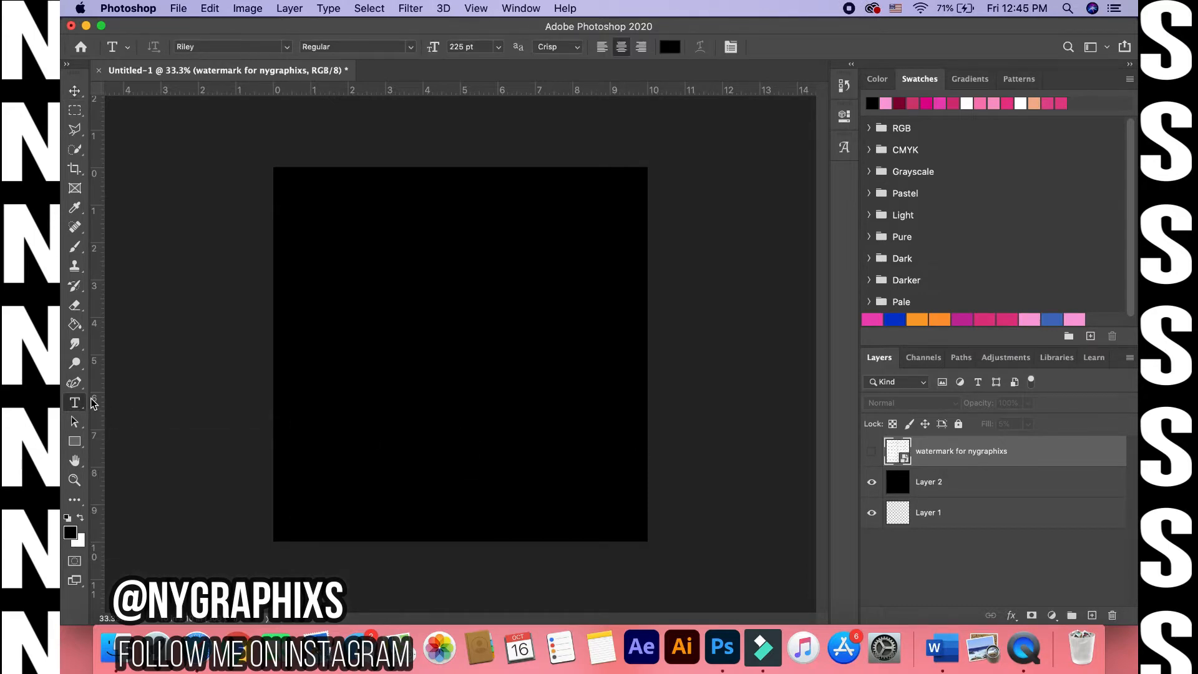
click(398, 332)
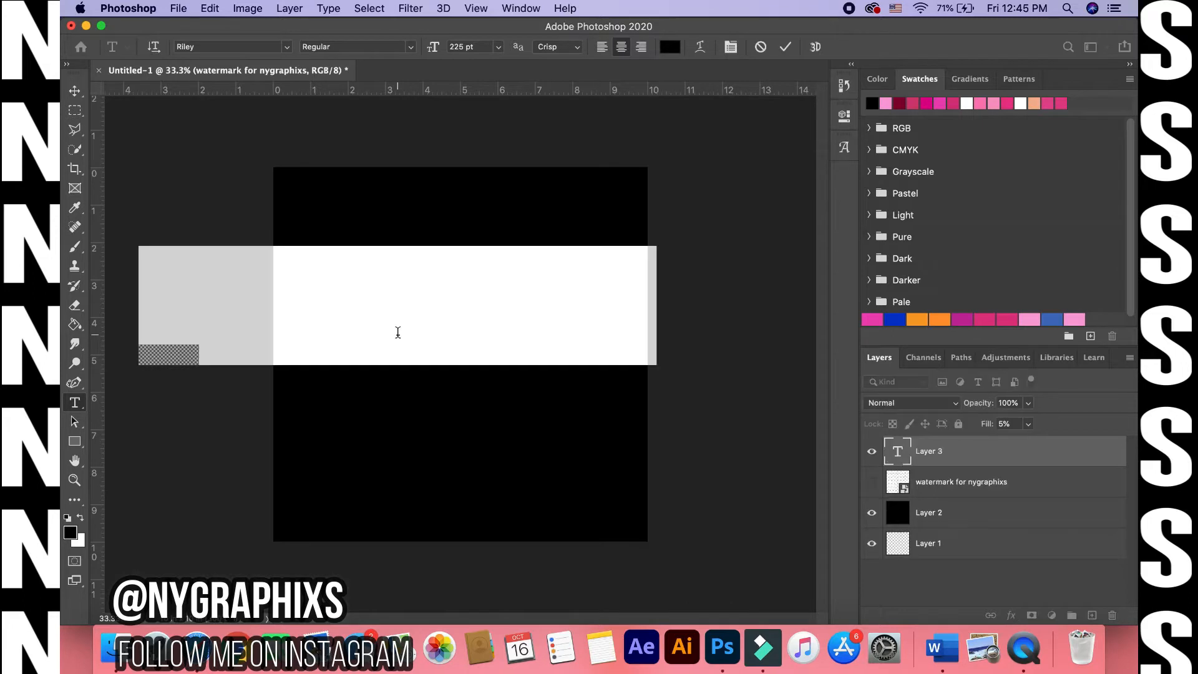
text(NY)
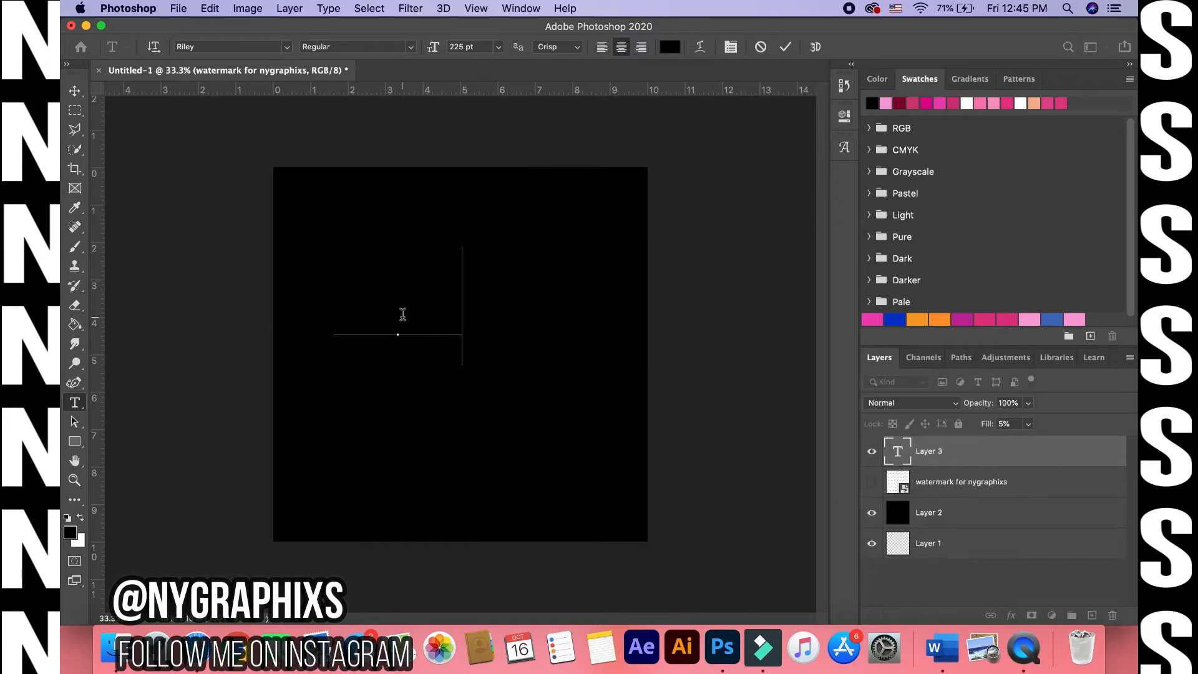
double_click(399, 315)
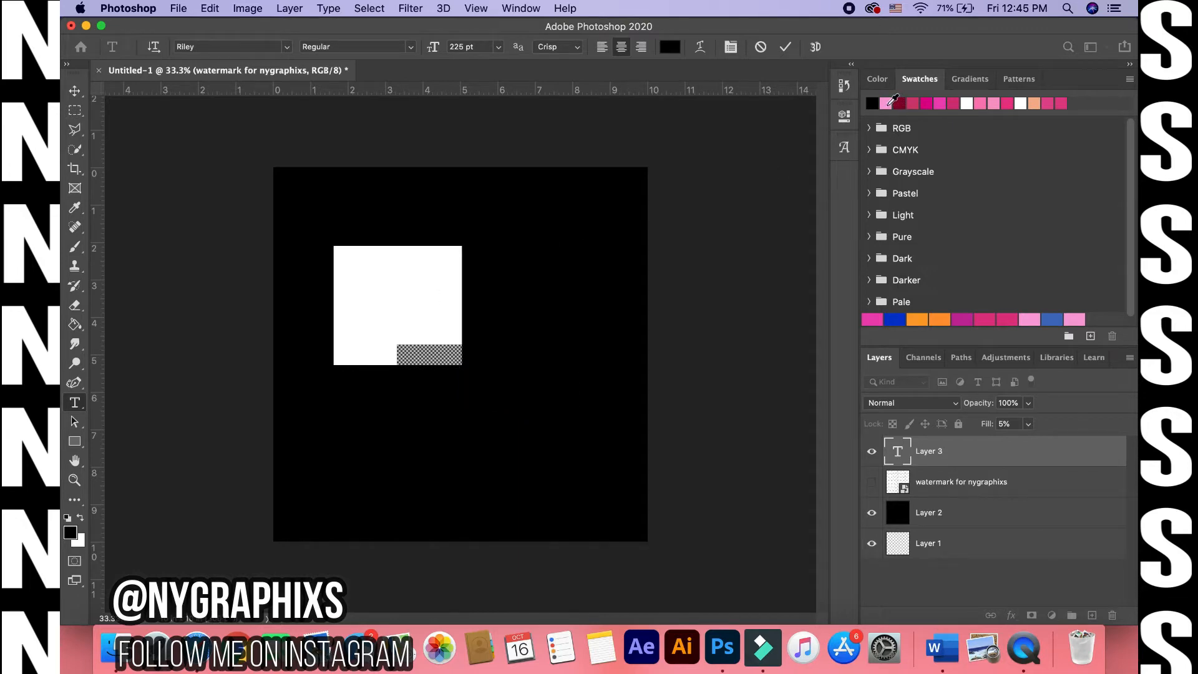
click(886, 103)
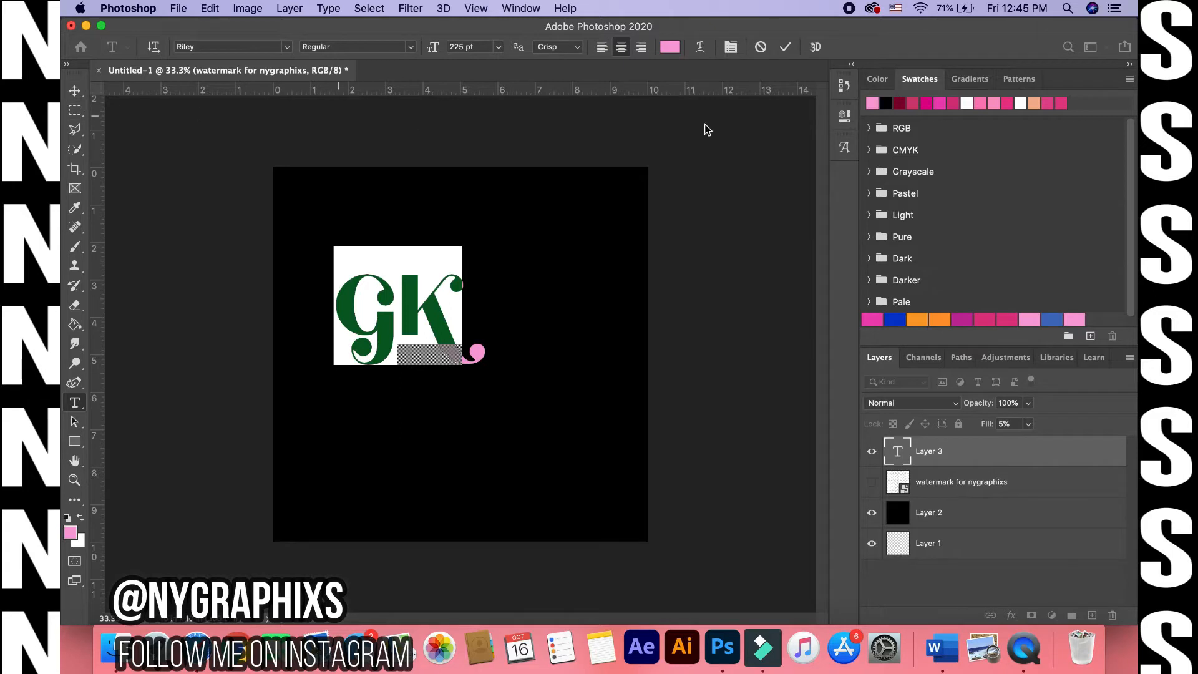
click(1020, 103)
click(75, 90)
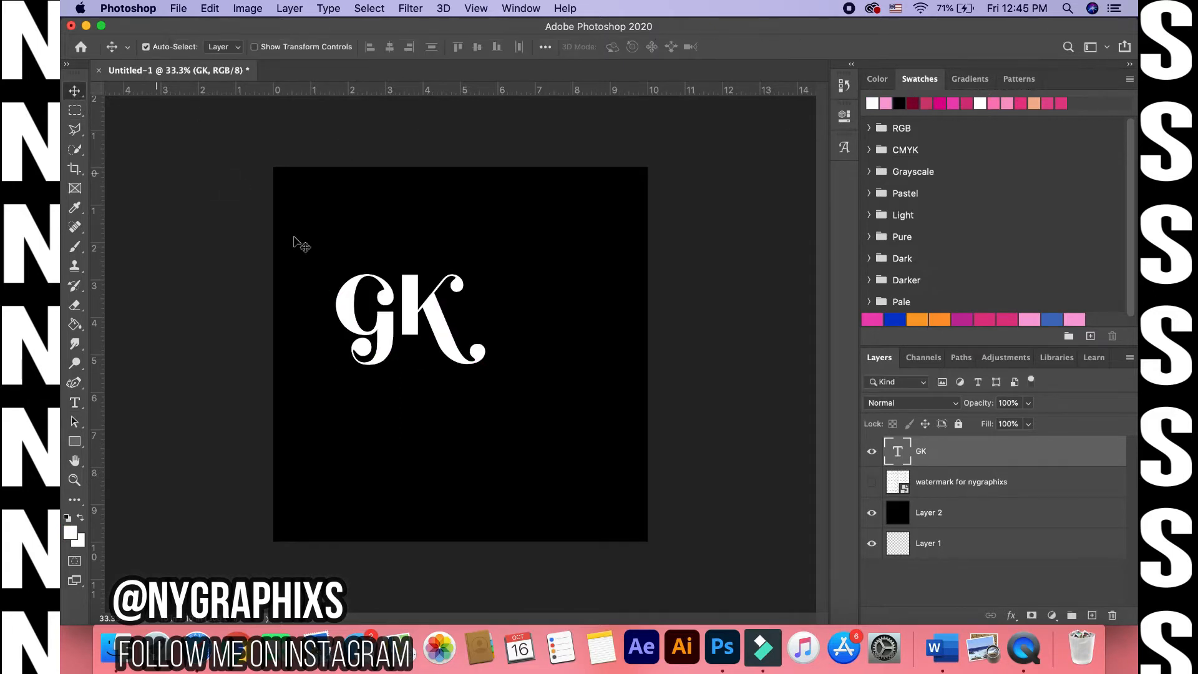
drag(411, 310, 469, 310)
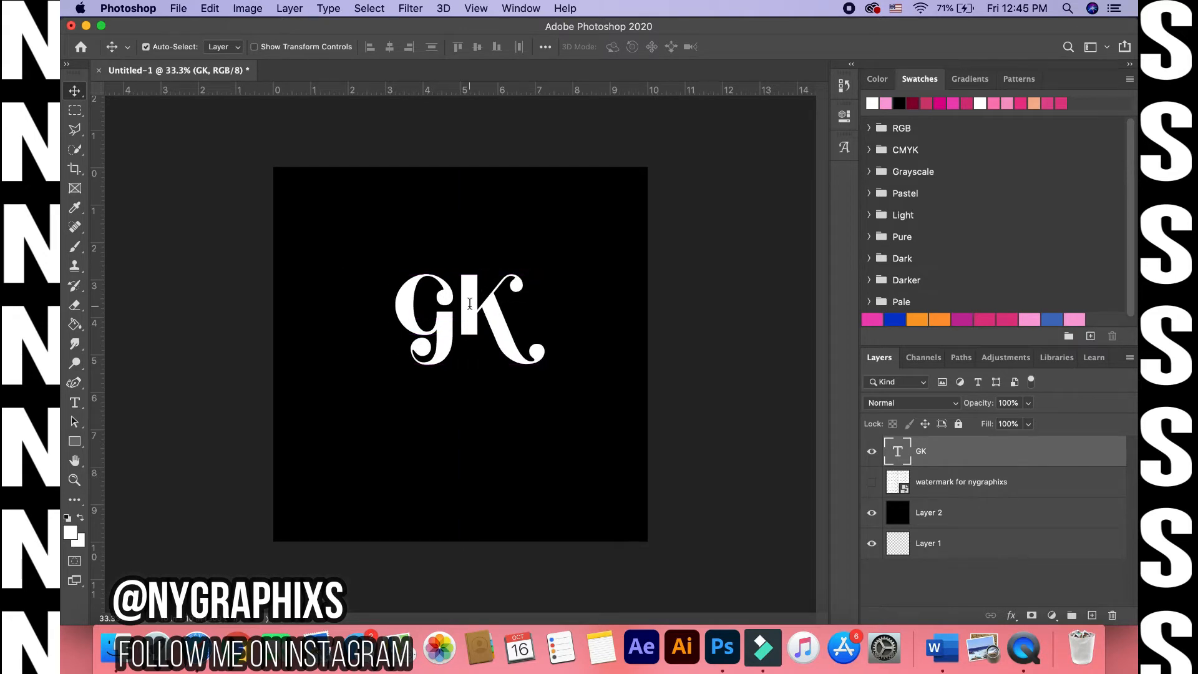
- Change the font of the "GK" text to Mandatory Plaything
double_click(477, 310)
click(286, 47)
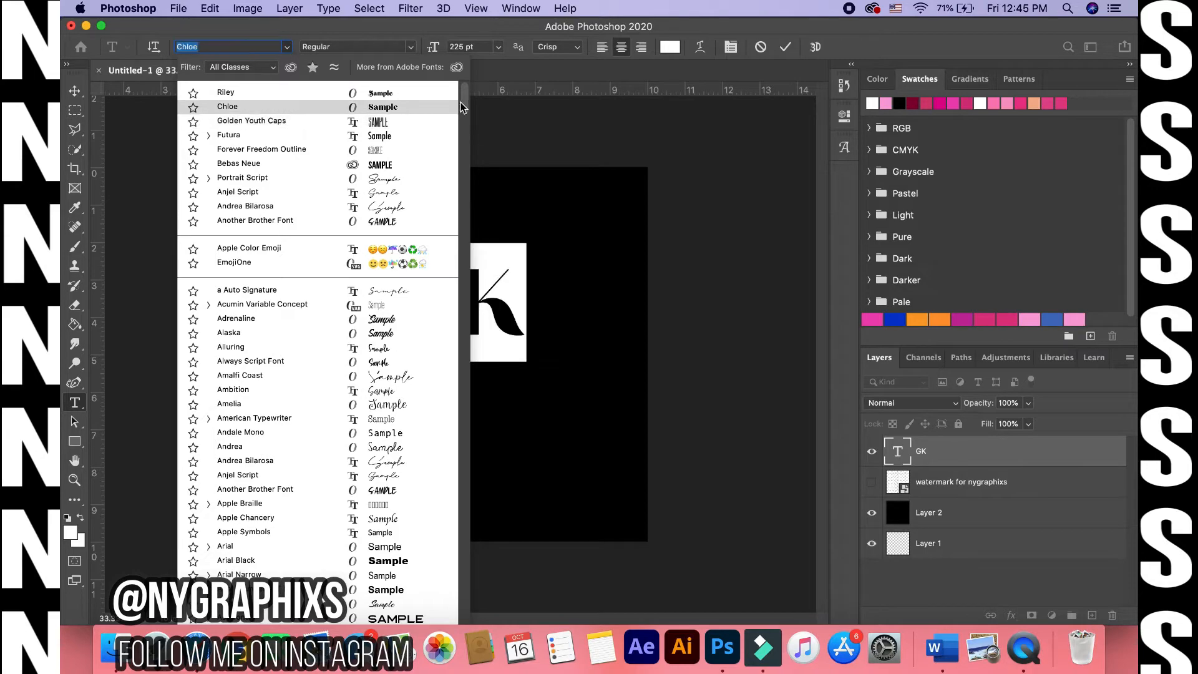
scroll(460, 178, down, 10)
scroll(460, 177, down, 10)
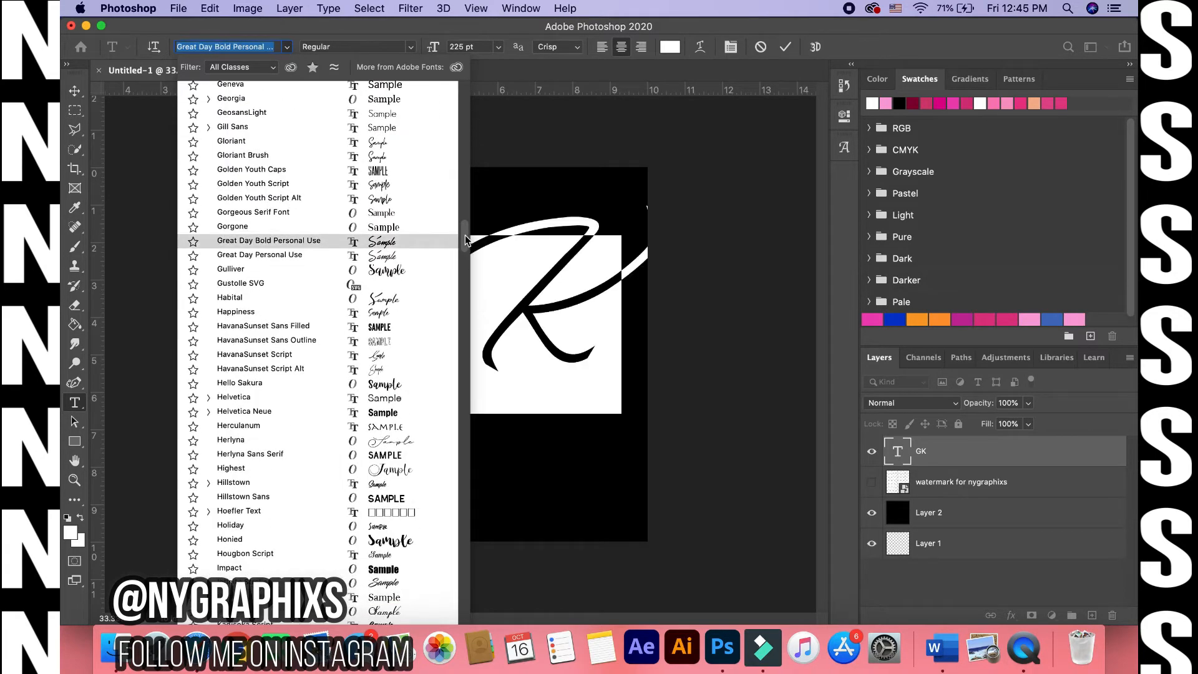
scroll(462, 279, down, 10)
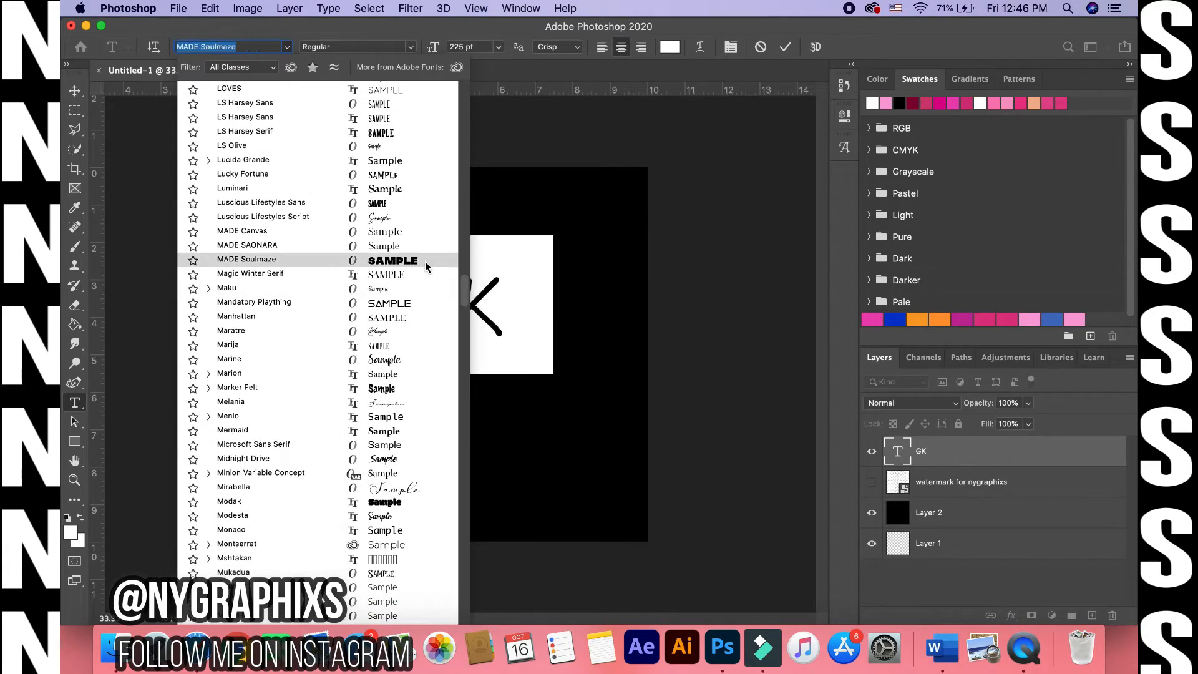
click(404, 303)
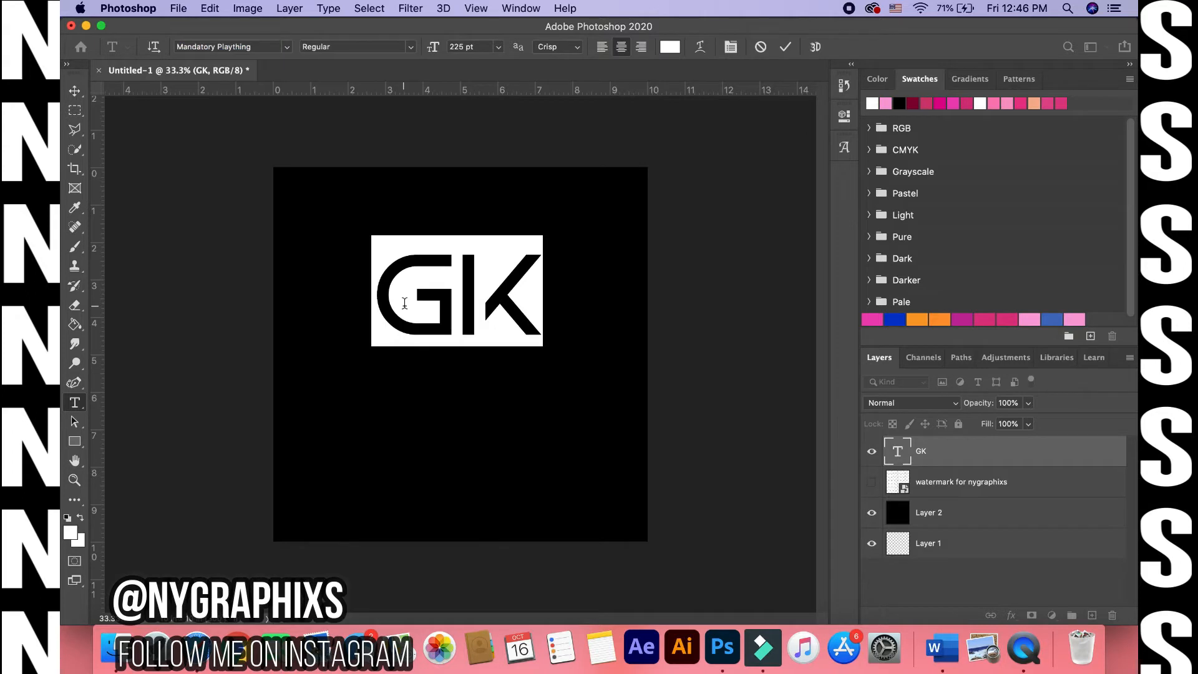
click(75, 91)
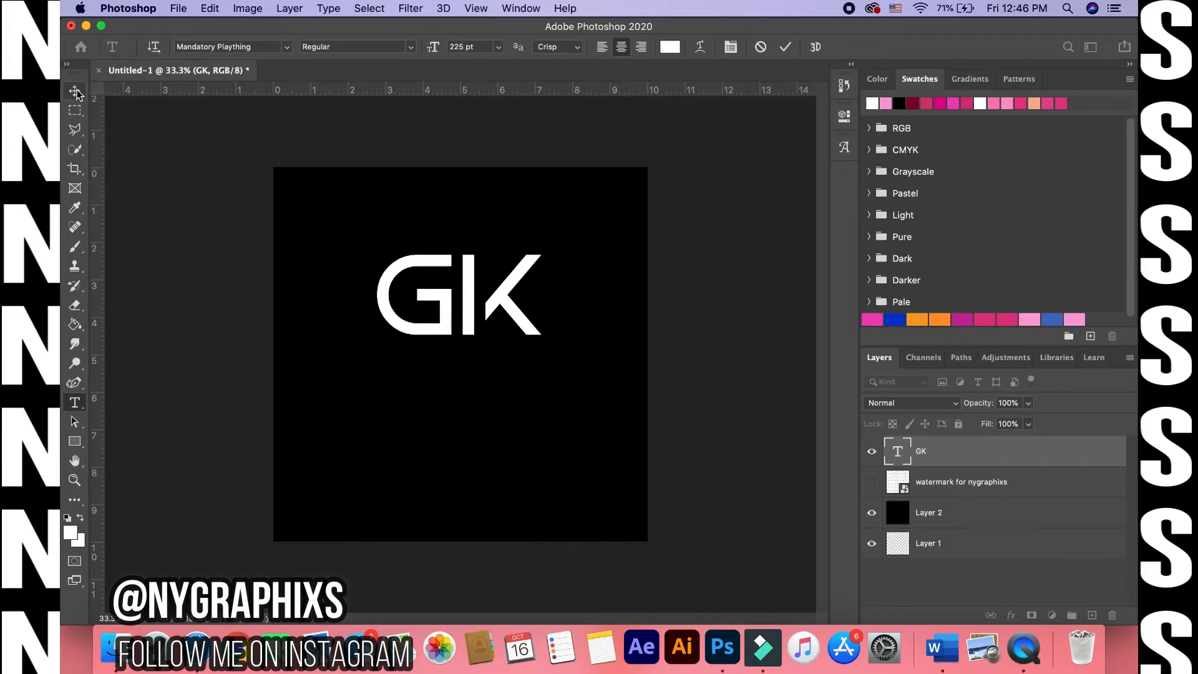
- Set the font size of the "GK" text to 150 pt
double_click(479, 312)
click(453, 47)
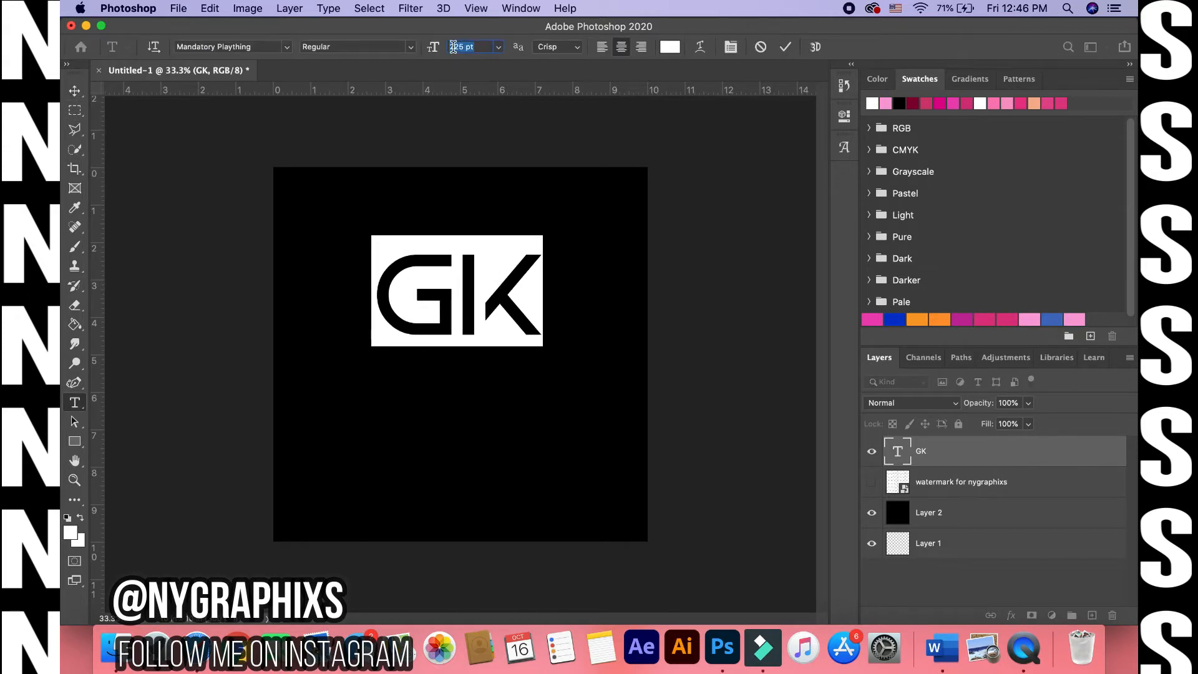
text(150)
key(Return)
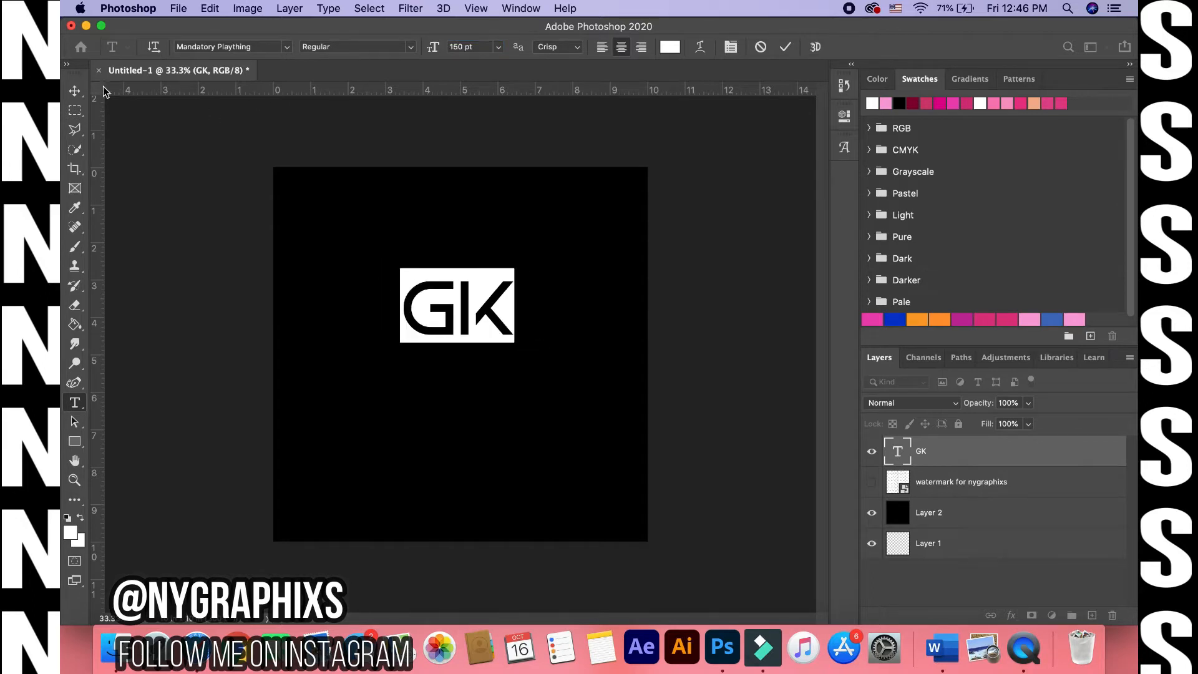
click(76, 90)
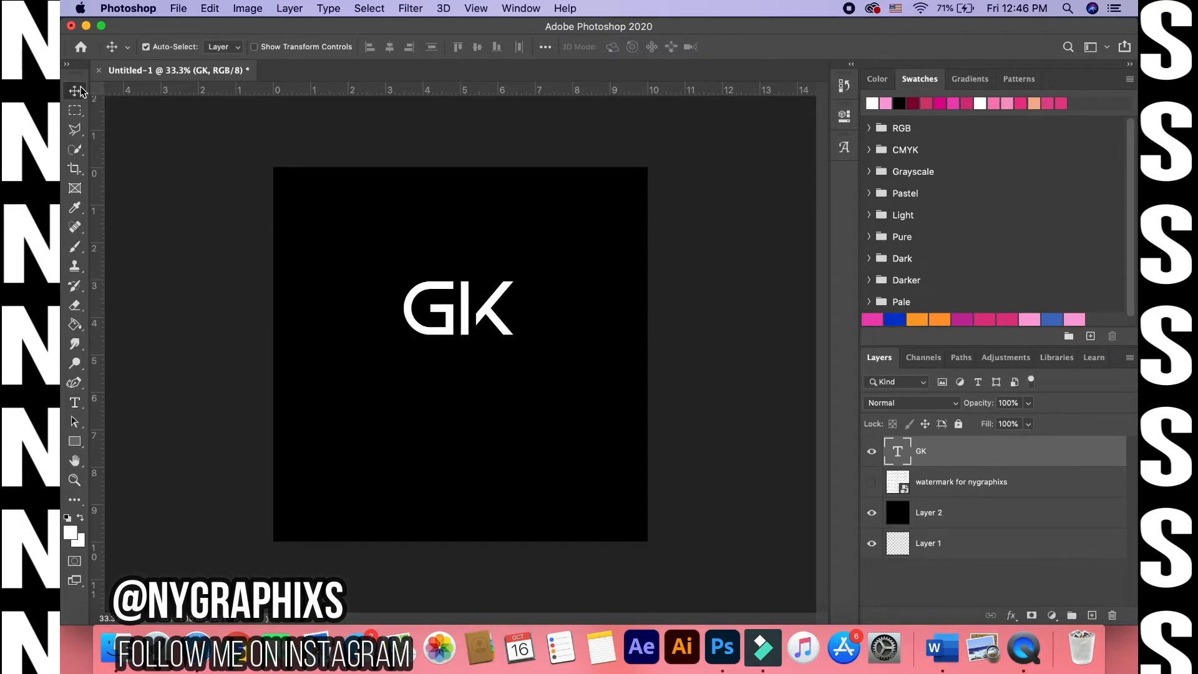
- Reduce the font size of the "GK" text to 130 pt
double_click(459, 321)
click(458, 48)
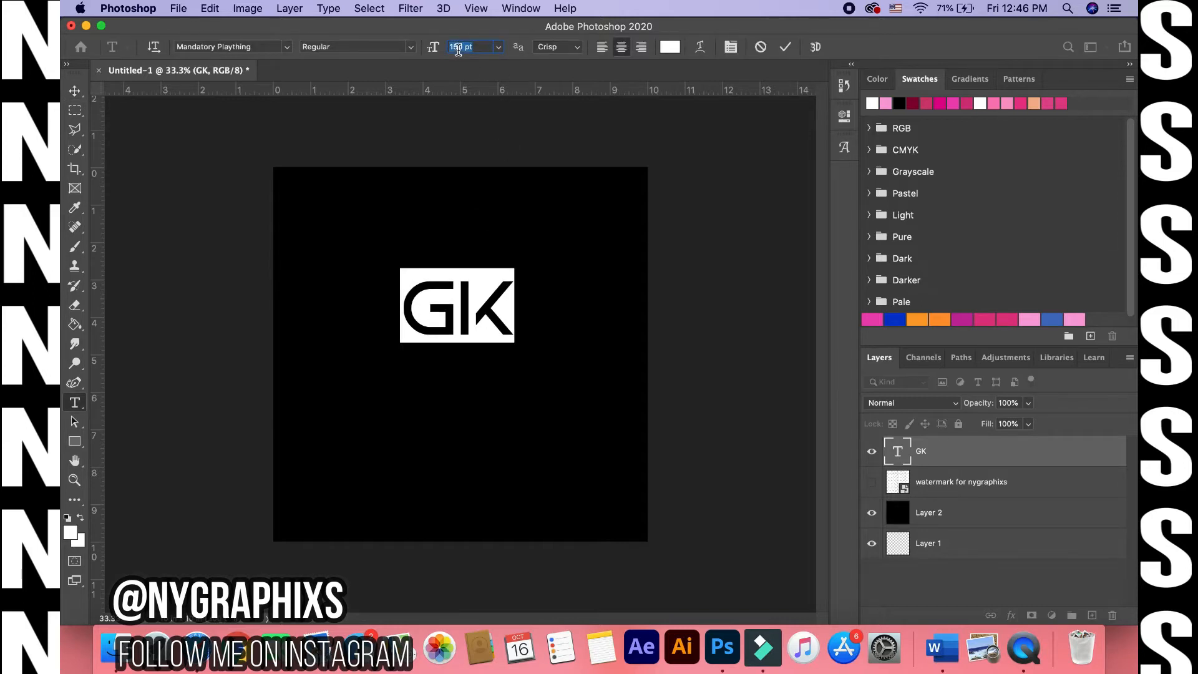
text(130)
key(Return)
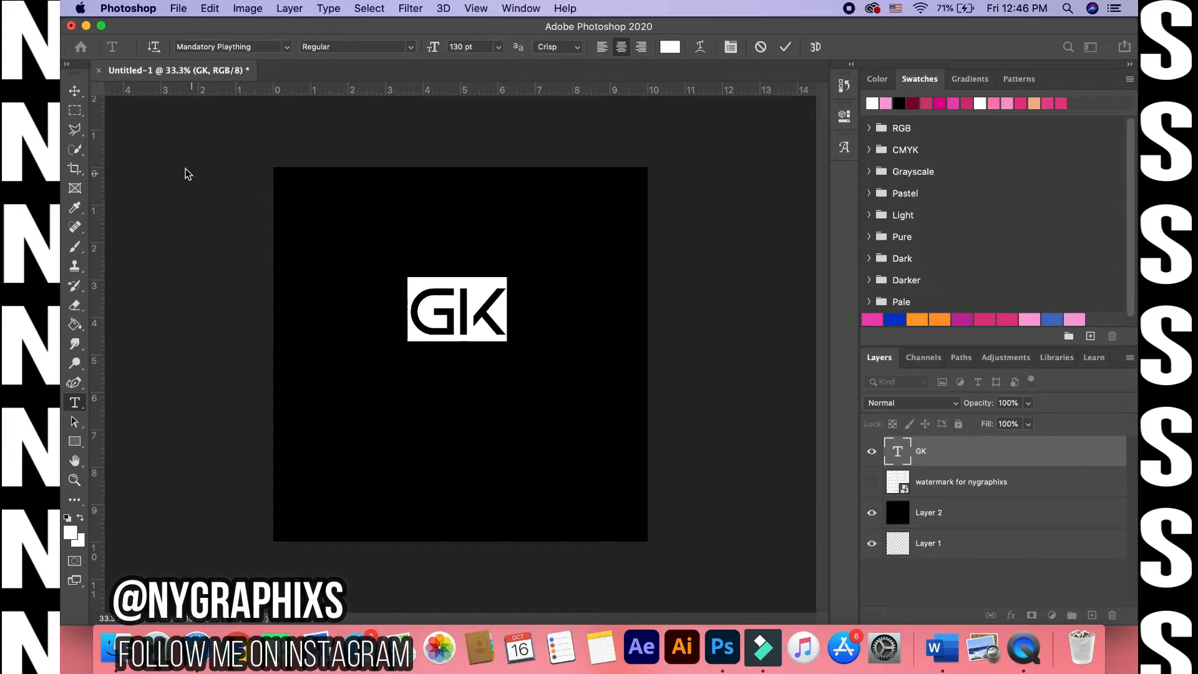
click(75, 92)
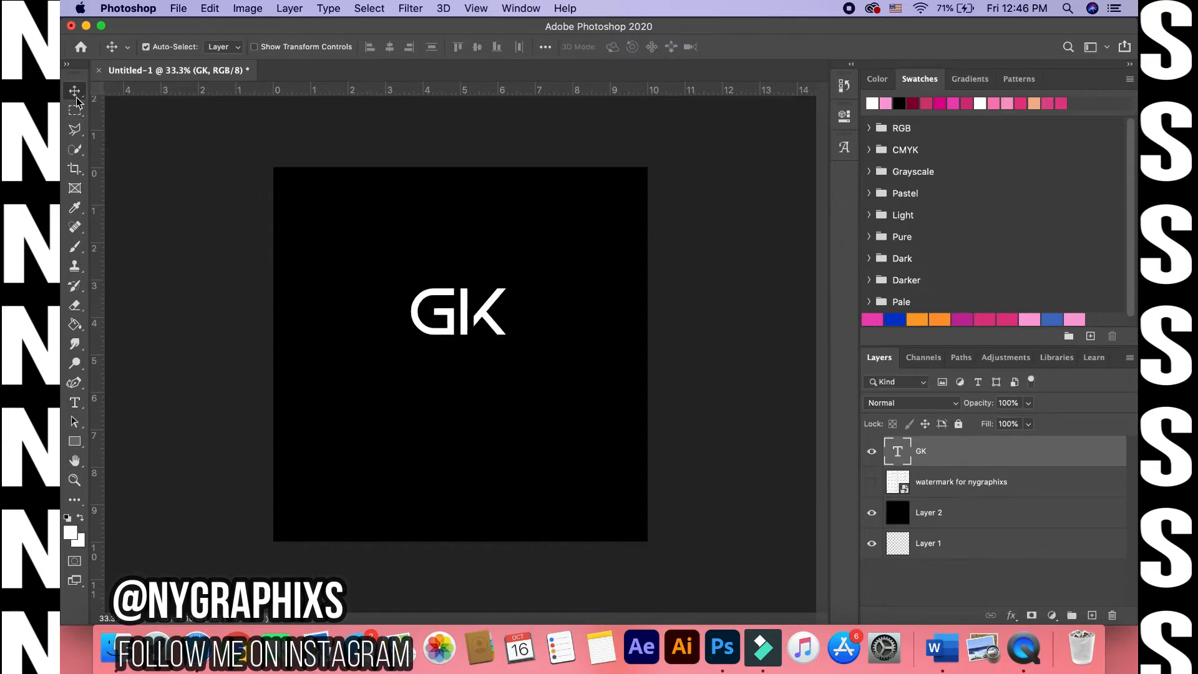
- Change the font of the "GK" text to Oliva Serif Font
double_click(479, 312)
click(286, 47)
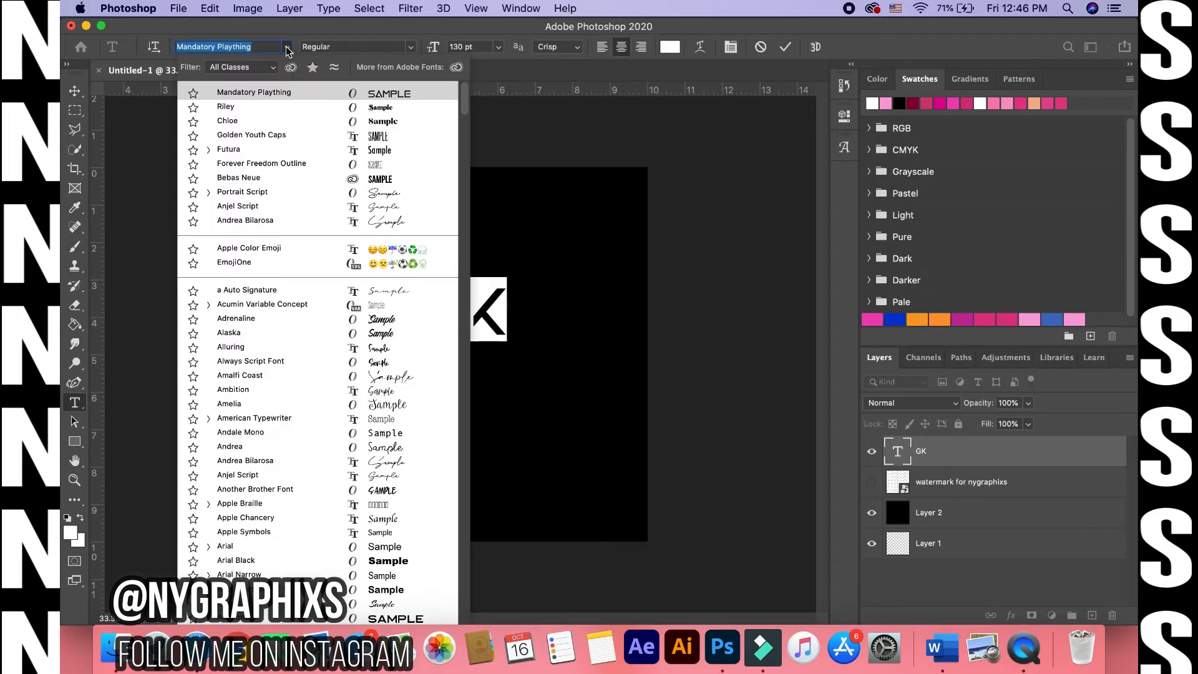
drag(465, 109, 467, 387)
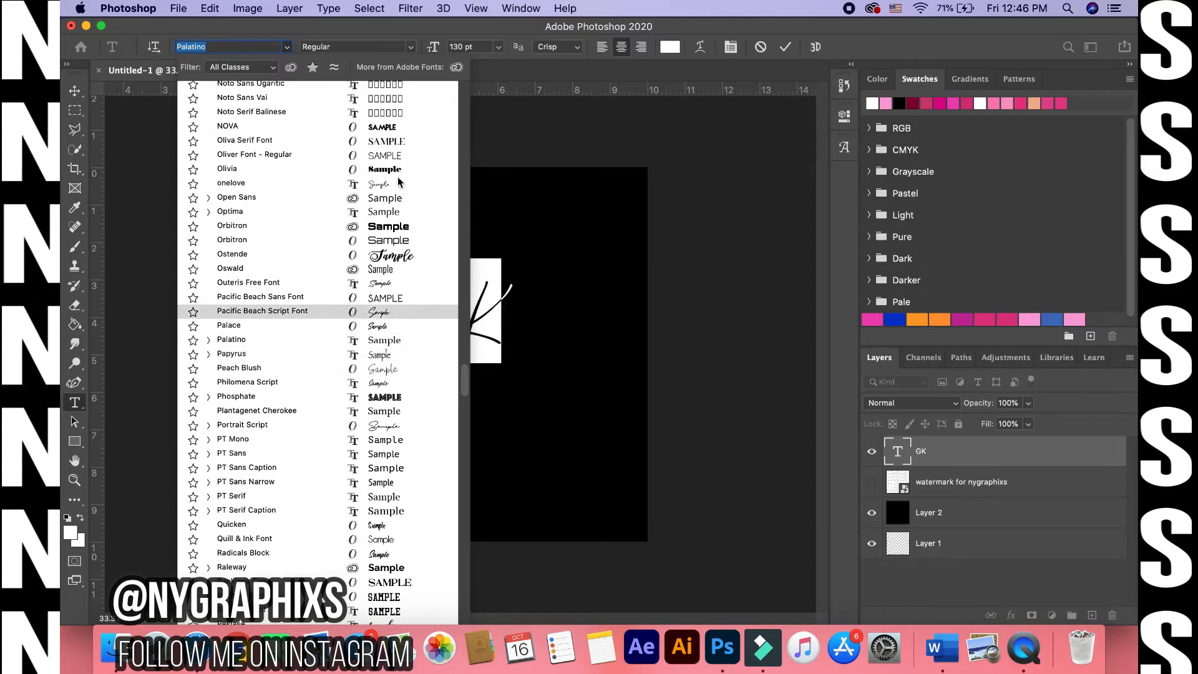
click(393, 146)
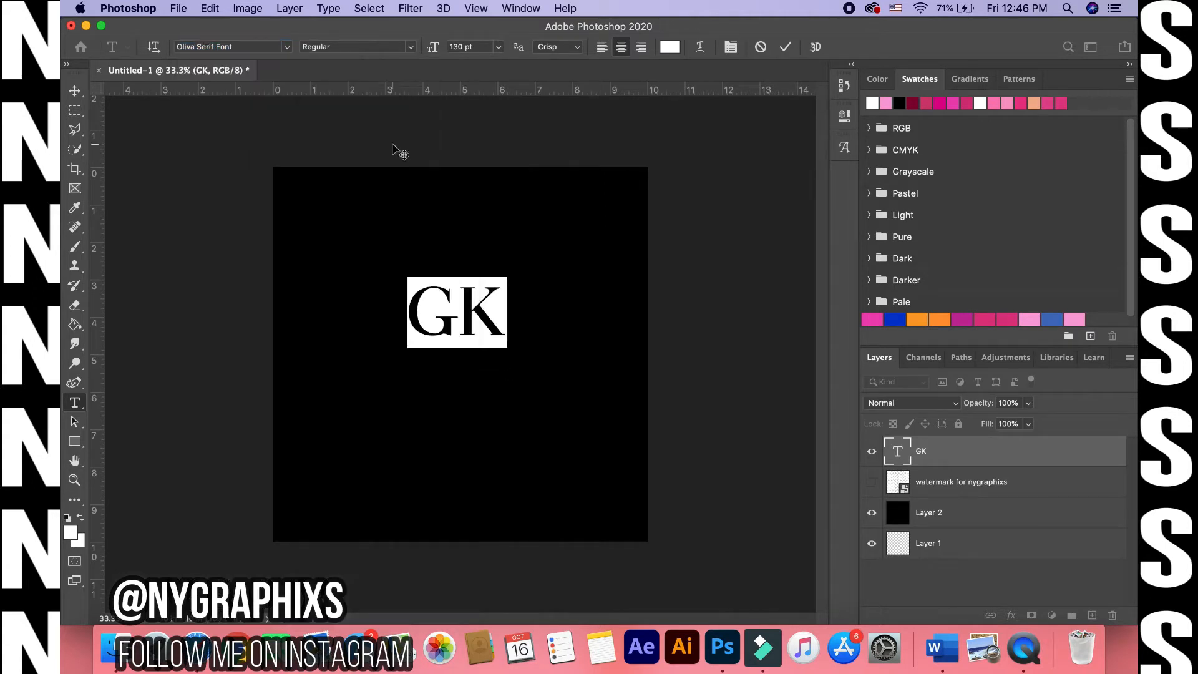
click(76, 92)
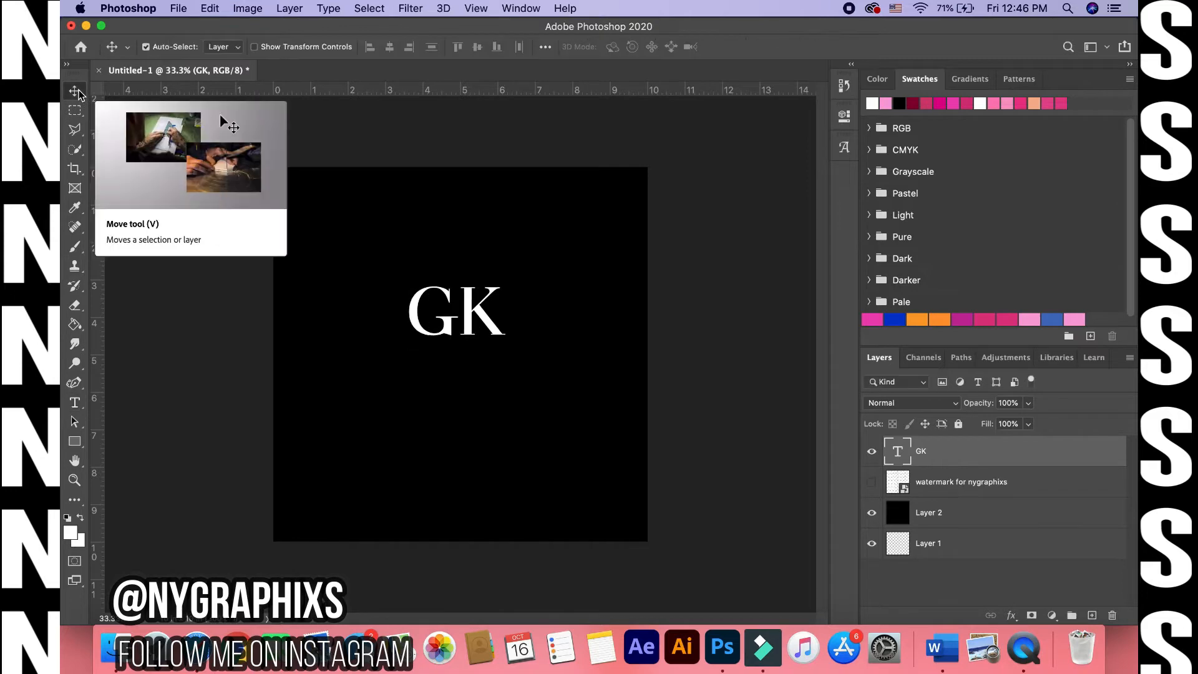
- Set the font size of the "GK" text to 100 pt
double_click(470, 306)
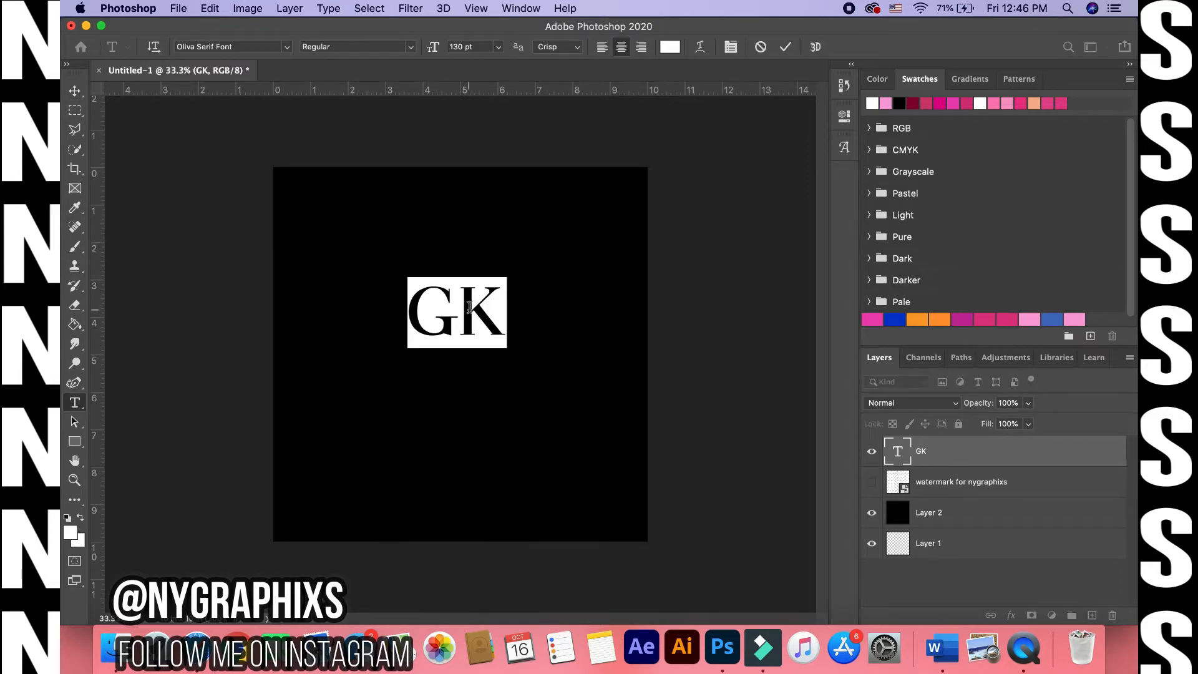
click(453, 48)
text(100)
key(Return)
click(76, 91)
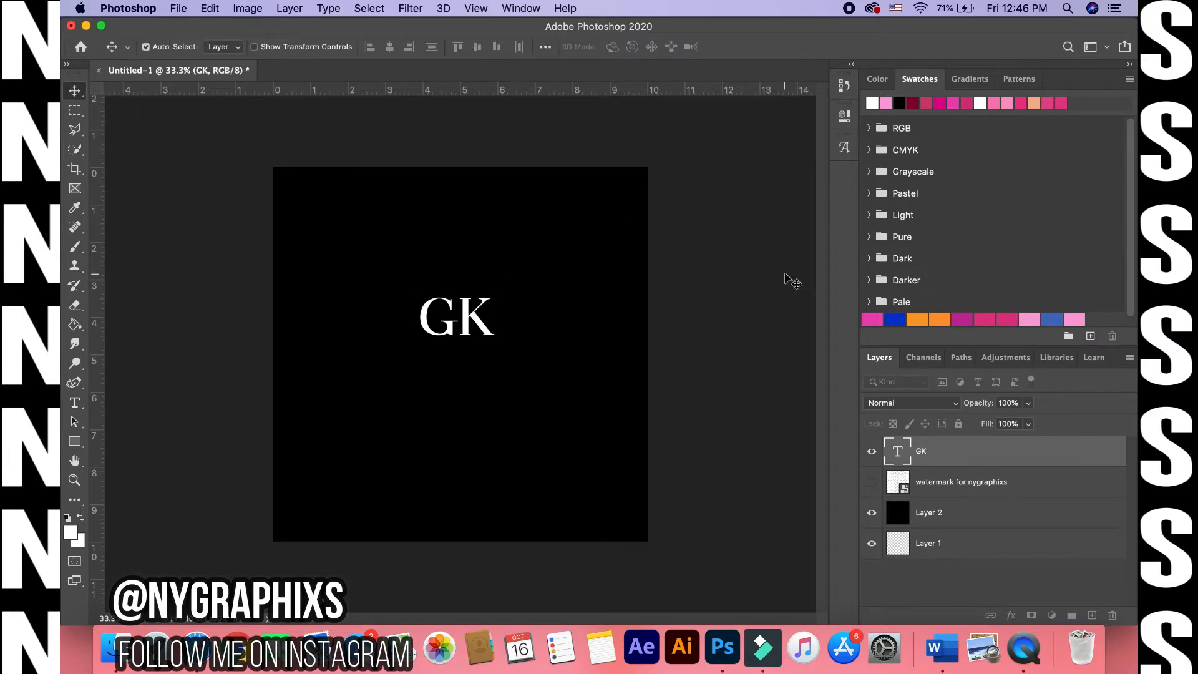
- Put the "GK" text layer into a layer group
click(289, 8)
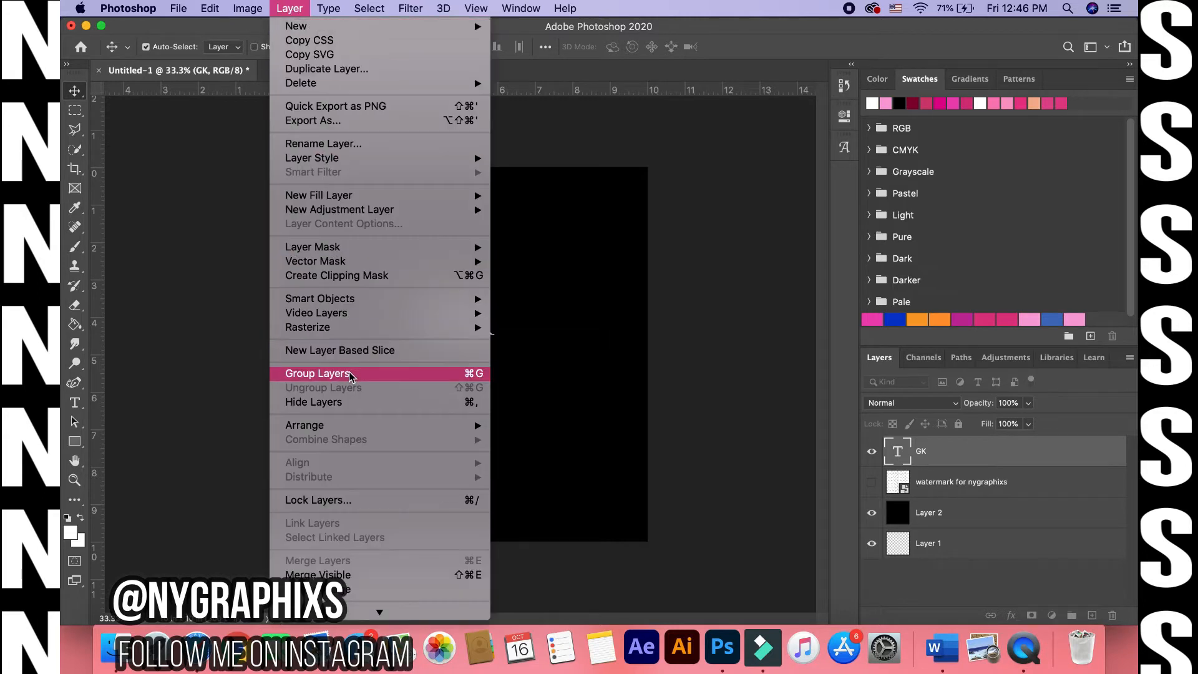
click(317, 373)
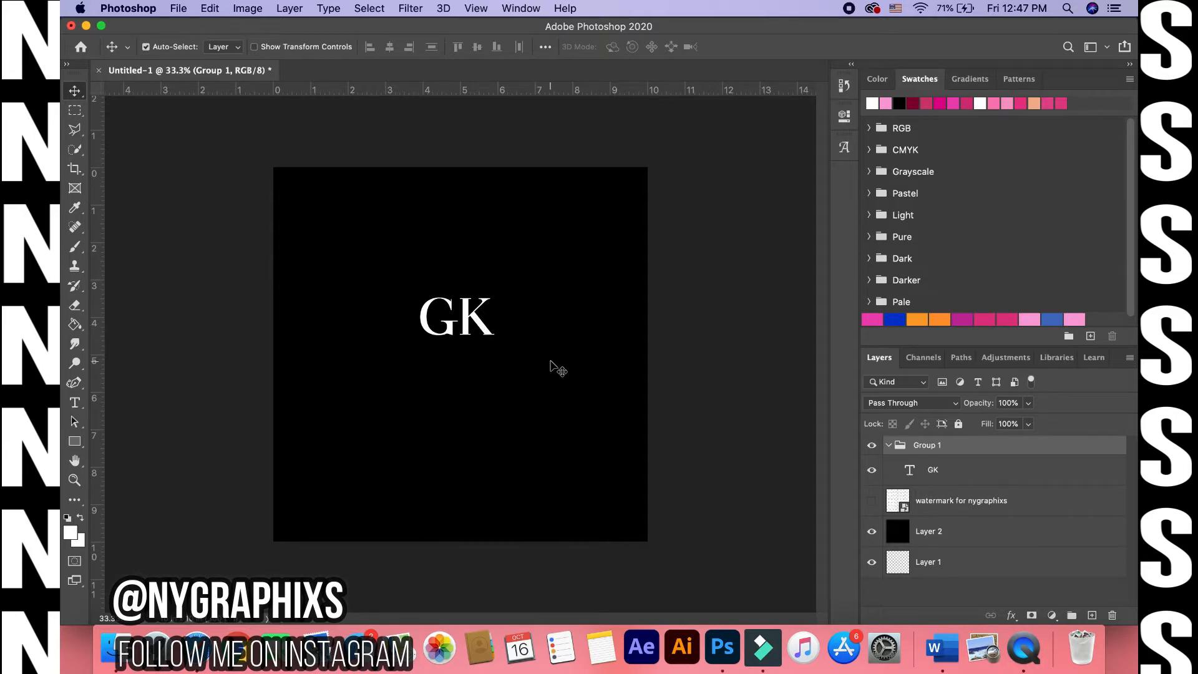
- Add a new text line reading "beauty" below the "GK" text
click(75, 406)
click(417, 433)
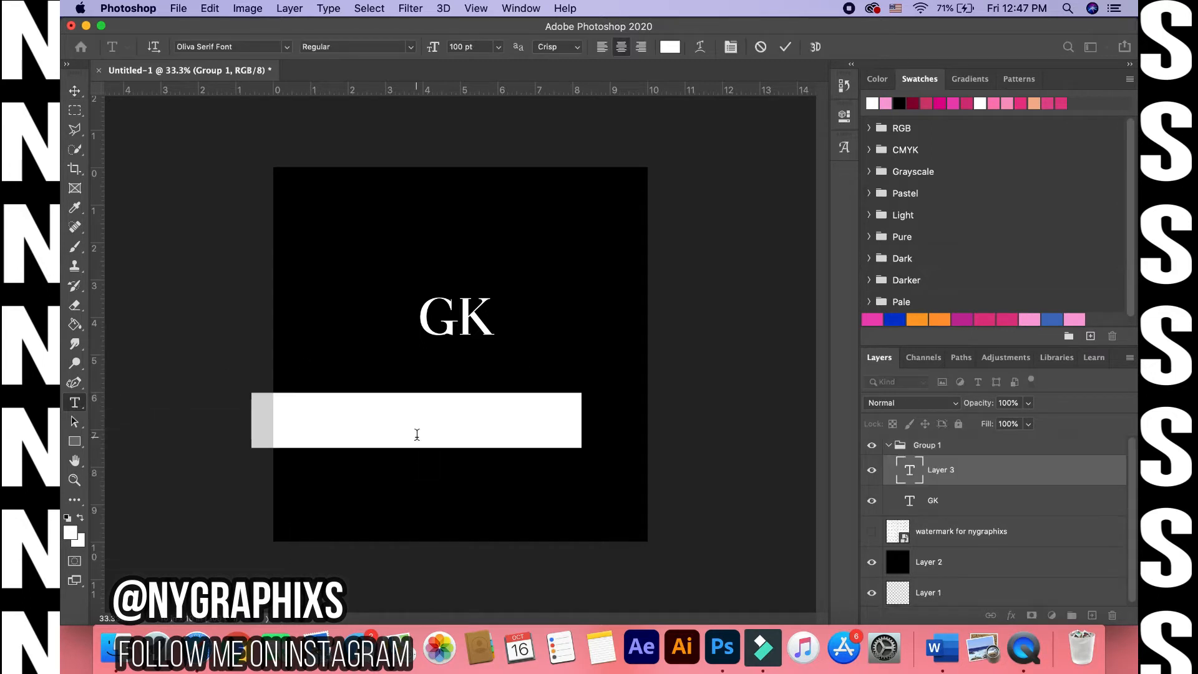
text(BEAUTY)
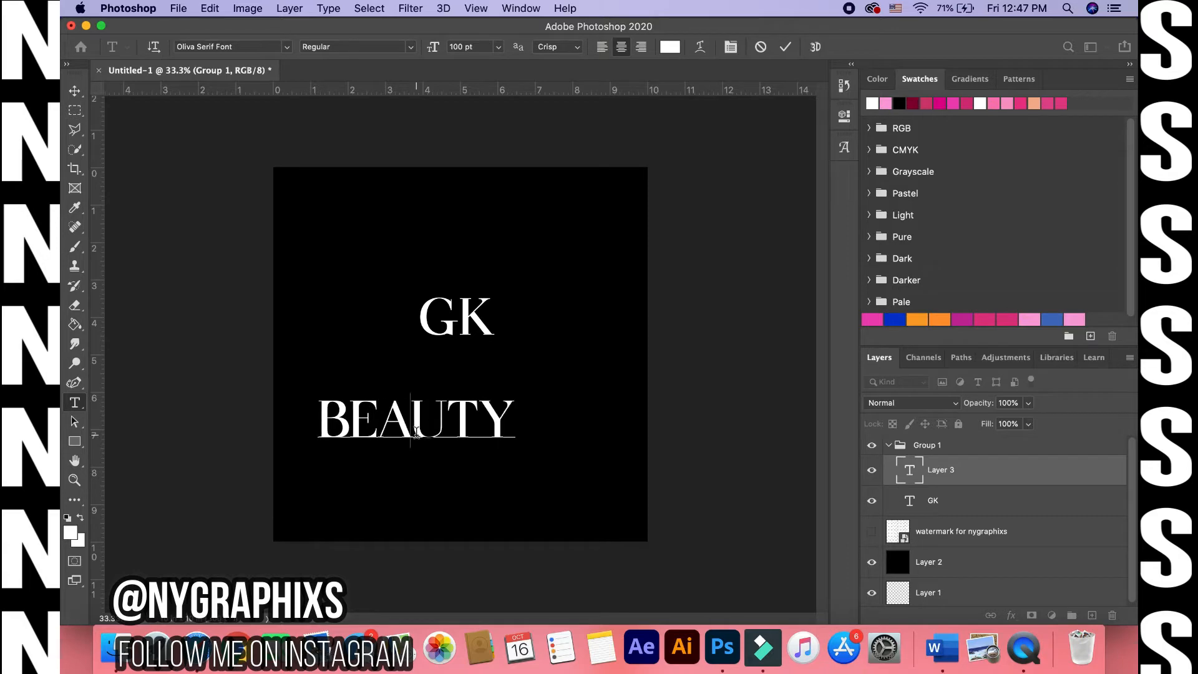
- Change the font of the "beauty" text to Anjel Script and move it directly beneath "GK"
double_click(417, 434)
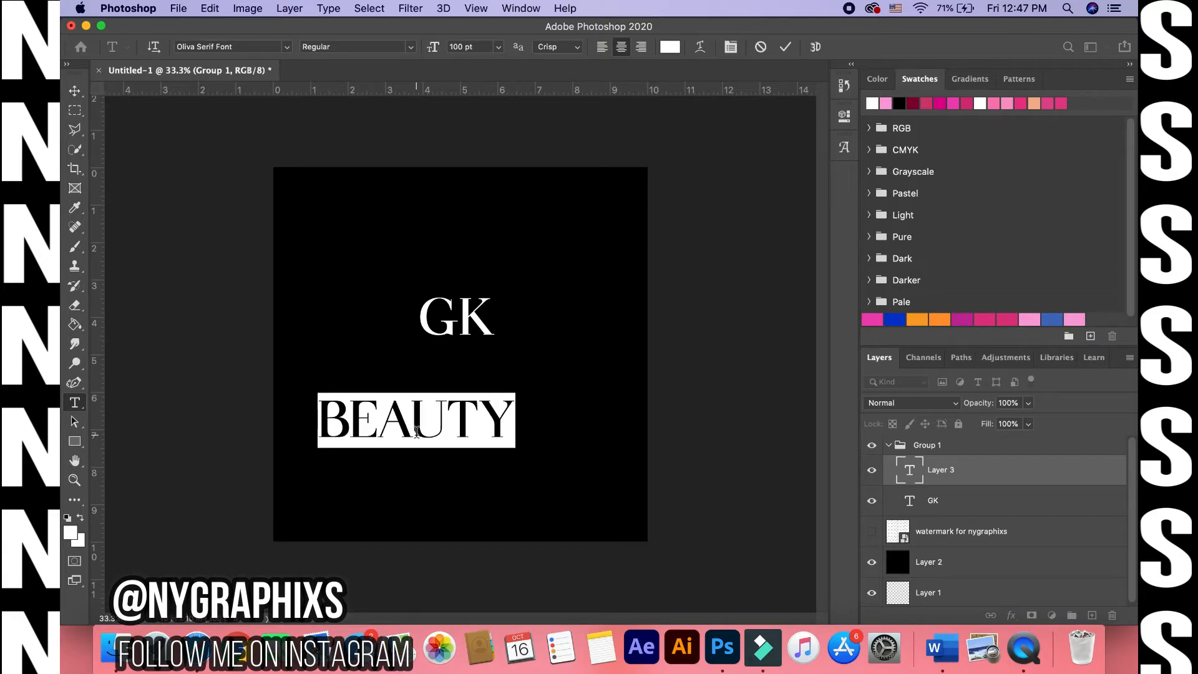
click(286, 48)
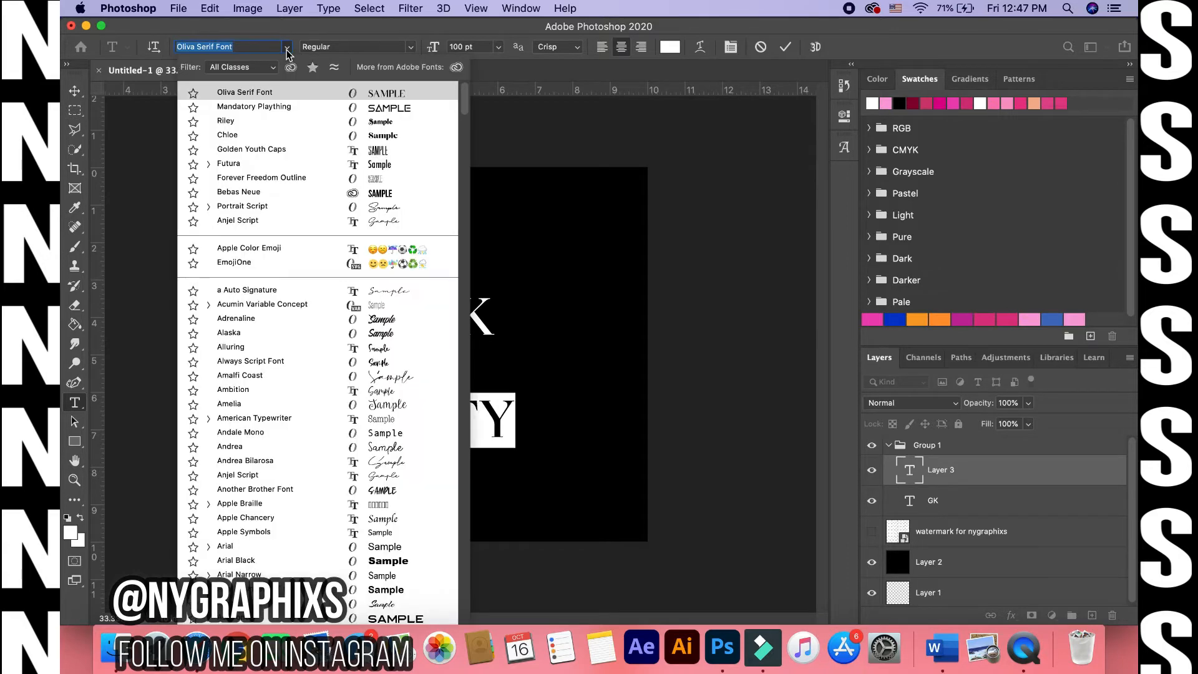
click(416, 219)
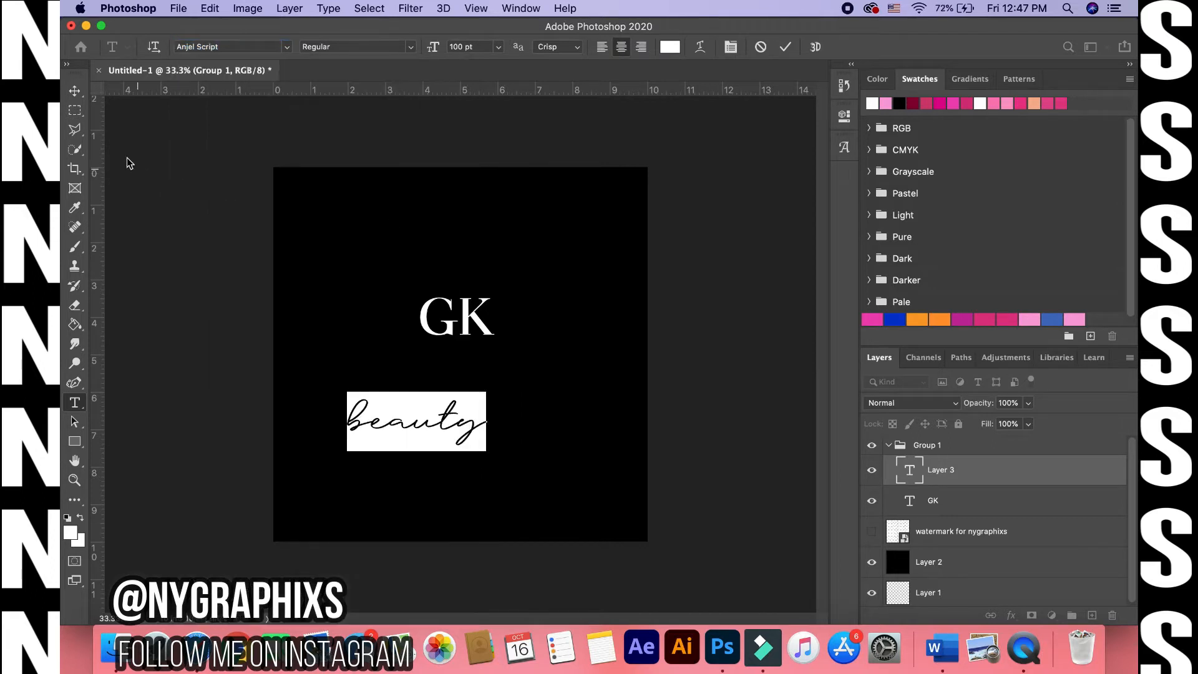
click(75, 90)
drag(455, 427, 499, 372)
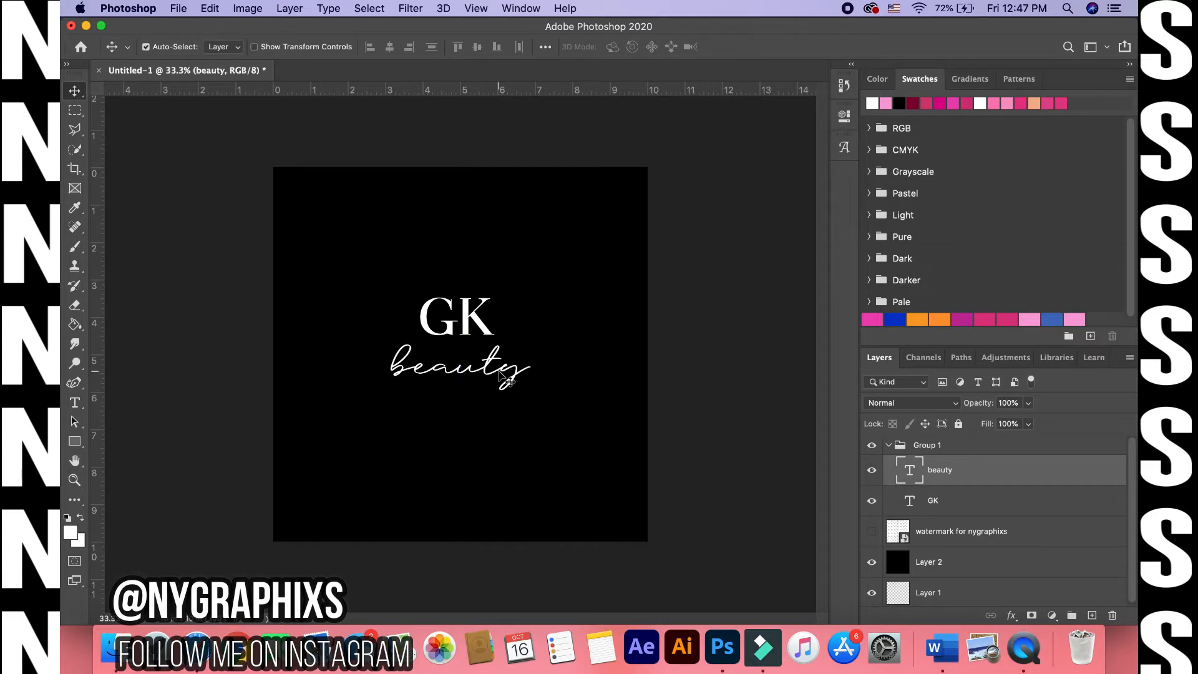
- Set the font size of the "beauty" text to 160 pt and retype the word as "Beauty"
double_click(499, 372)
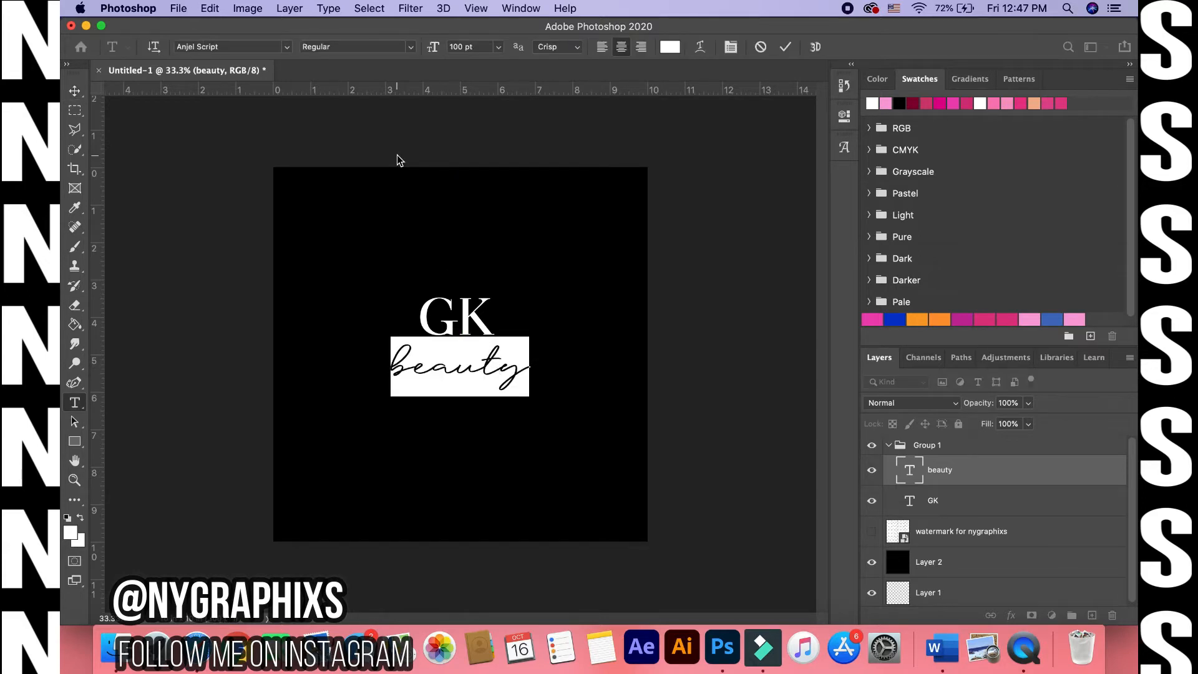
click(457, 47)
text(160)
key(Return)
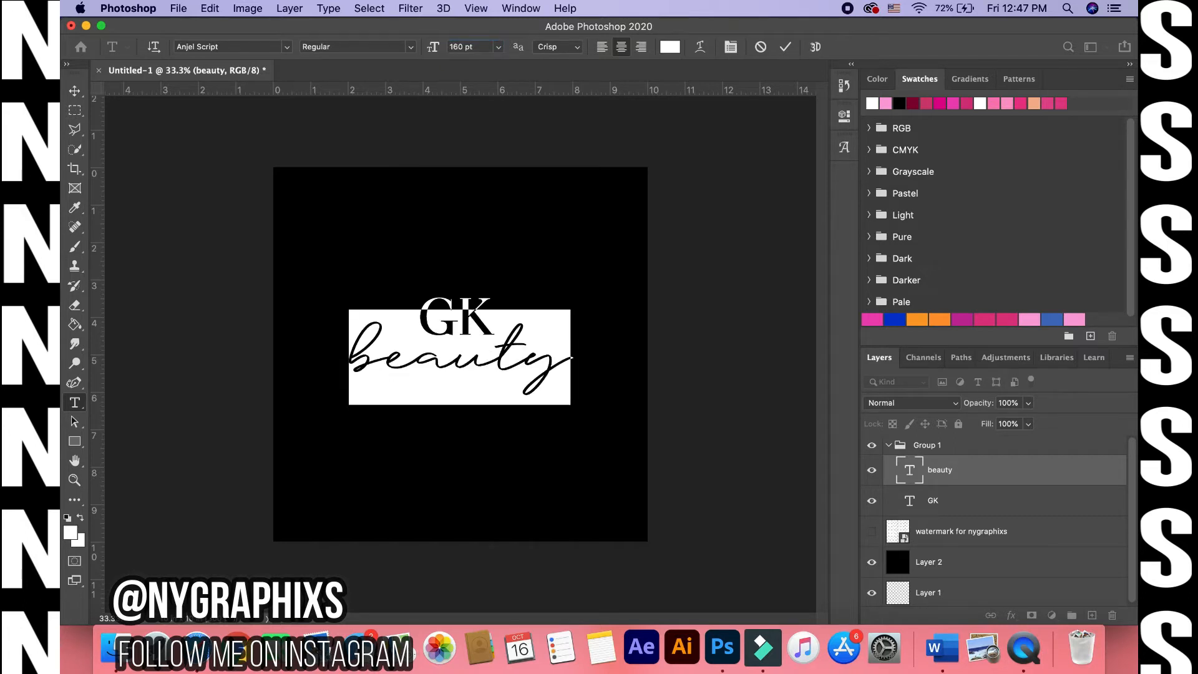
text(Be)
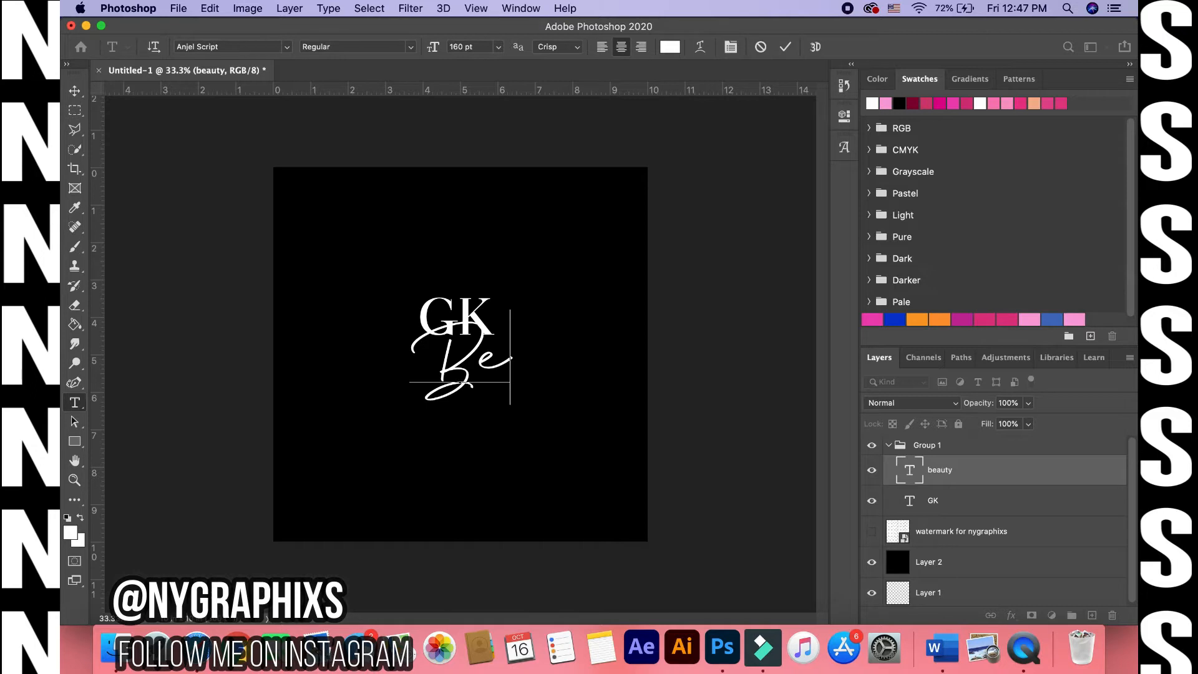
text(auty)
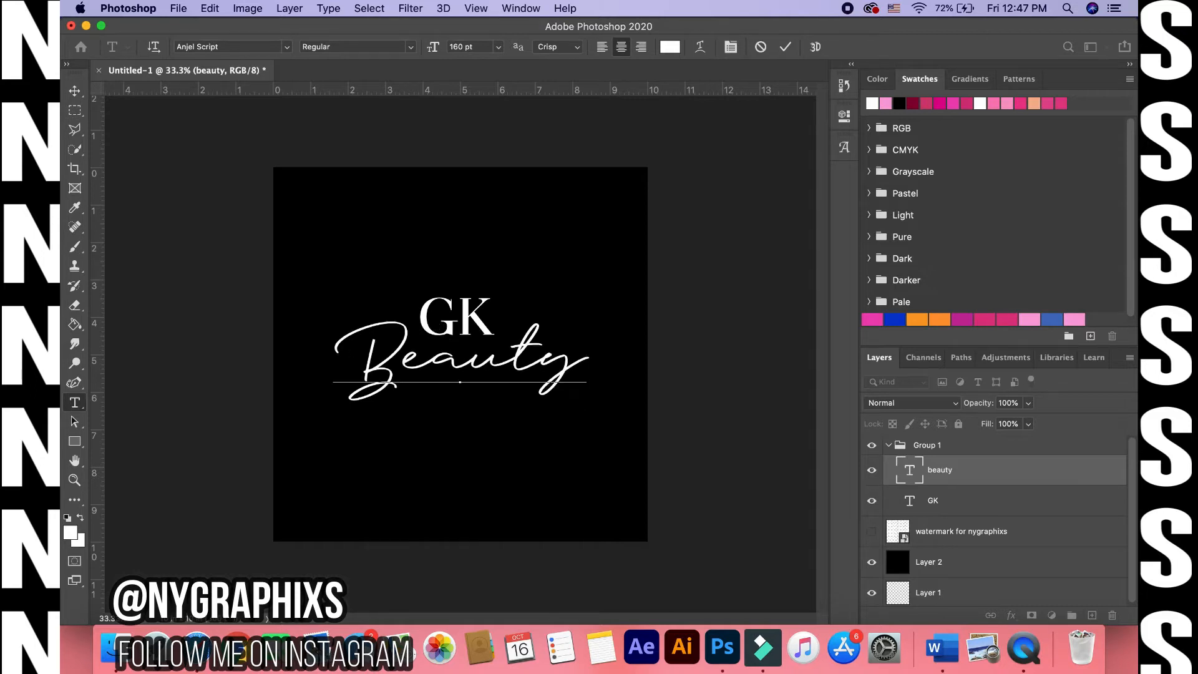
click(75, 90)
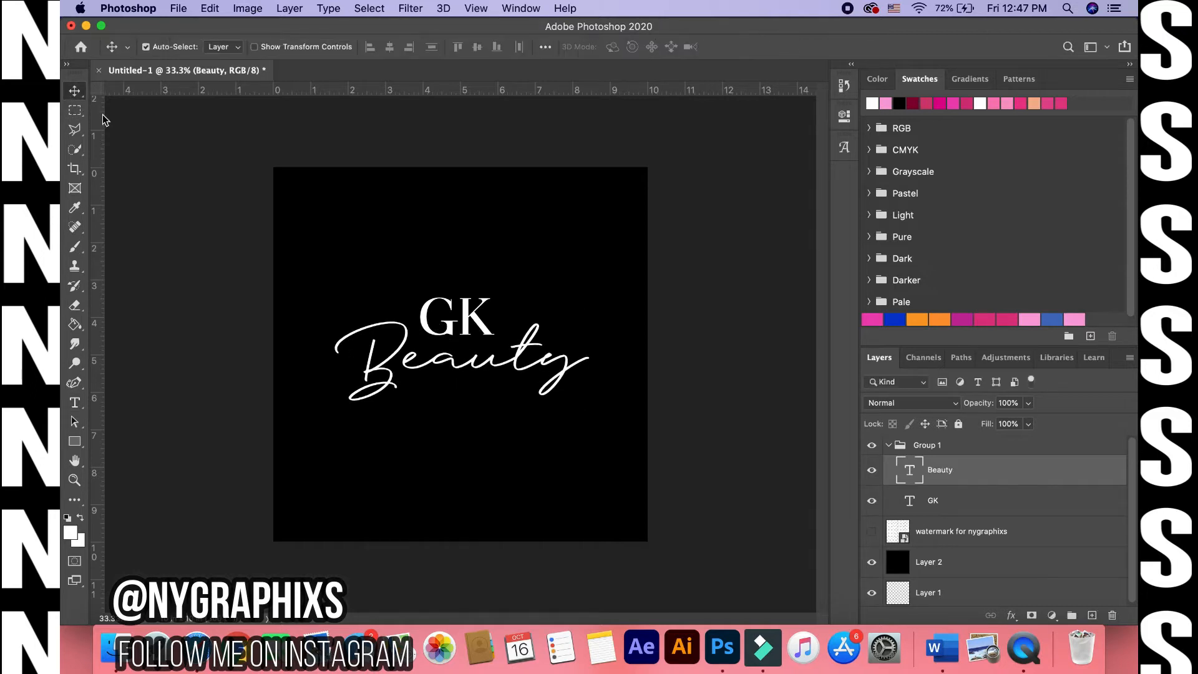
- Change the font of the "Beauty" text to Mandatory Plaything
double_click(515, 373)
click(286, 47)
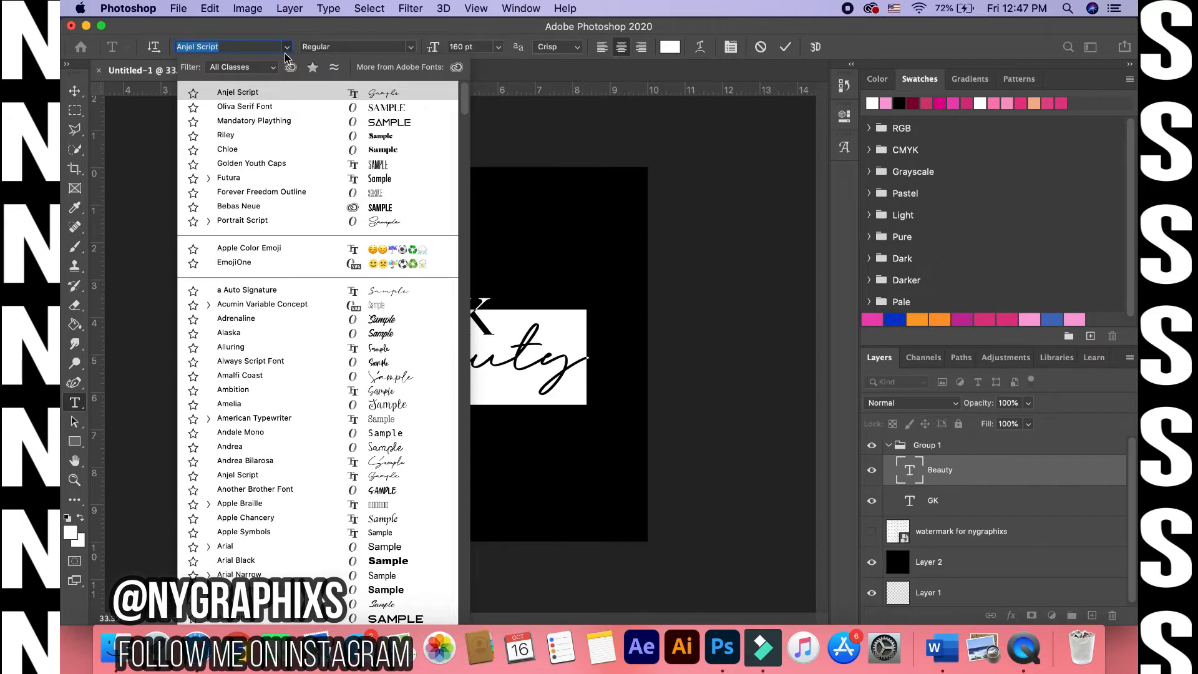
click(279, 122)
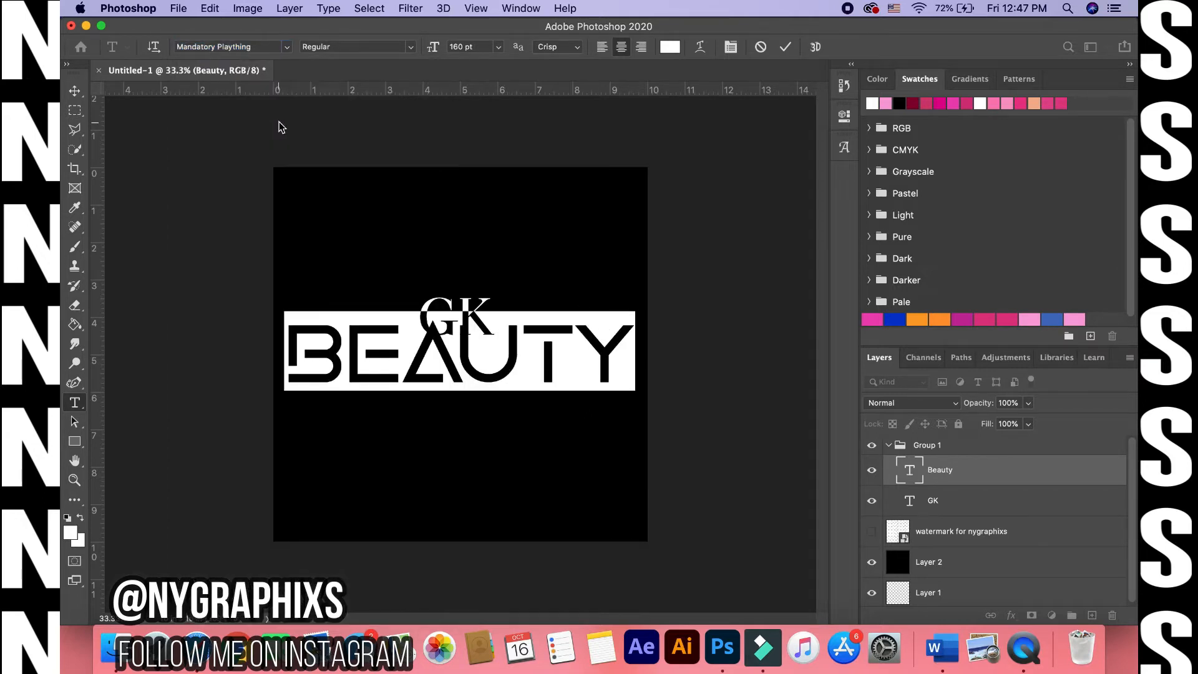
double_click(445, 368)
click(69, 95)
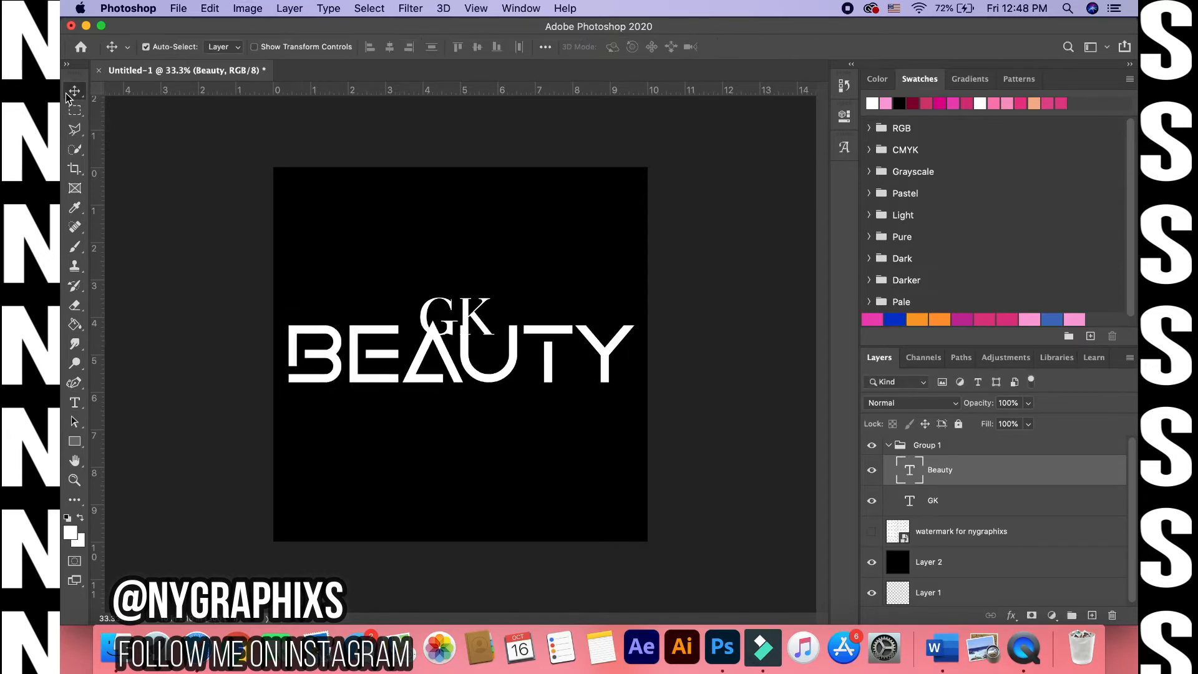
- Set the font size of the "Beauty" text to 100 pt
double_click(425, 361)
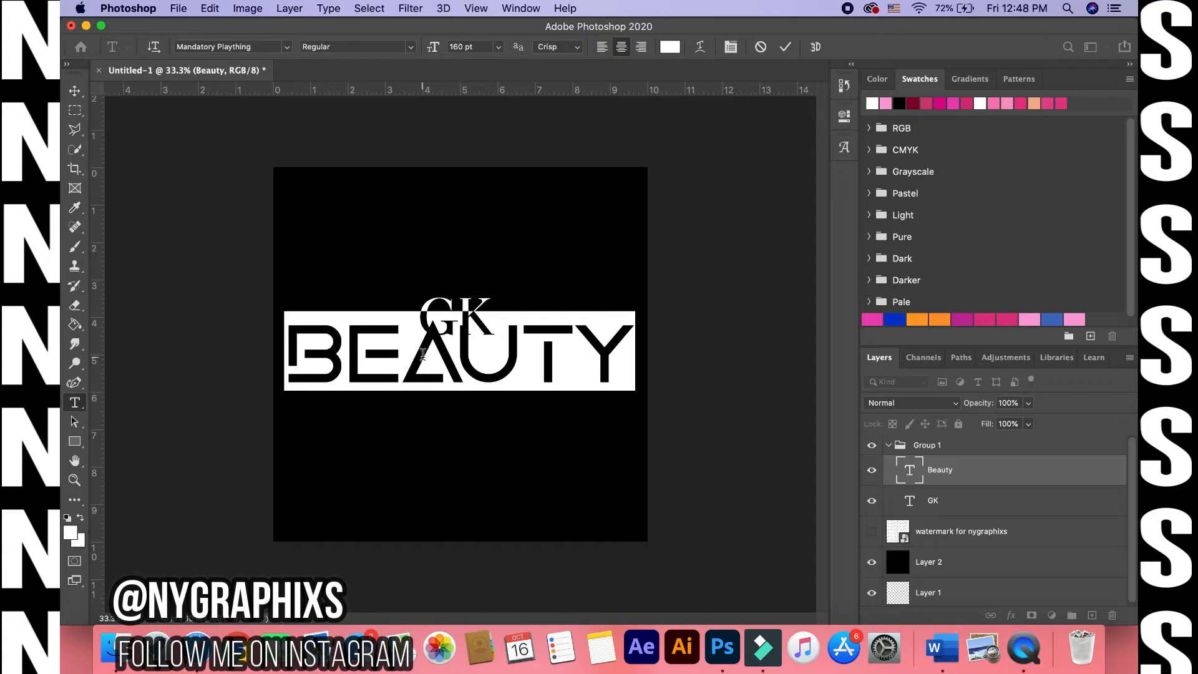
click(458, 47)
text(100)
key(Return)
click(75, 90)
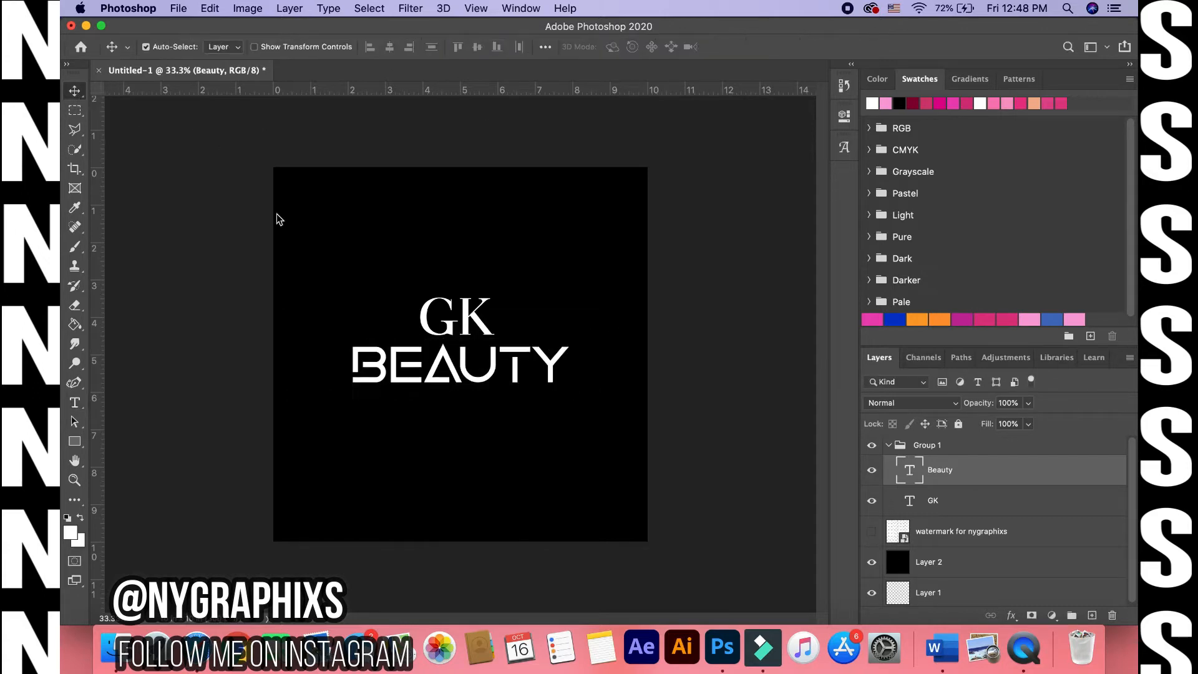
- Change the font of the "GK" text to Kravitz Thermal and move it up slightly to widen the gap above "Beauty"
double_click(476, 324)
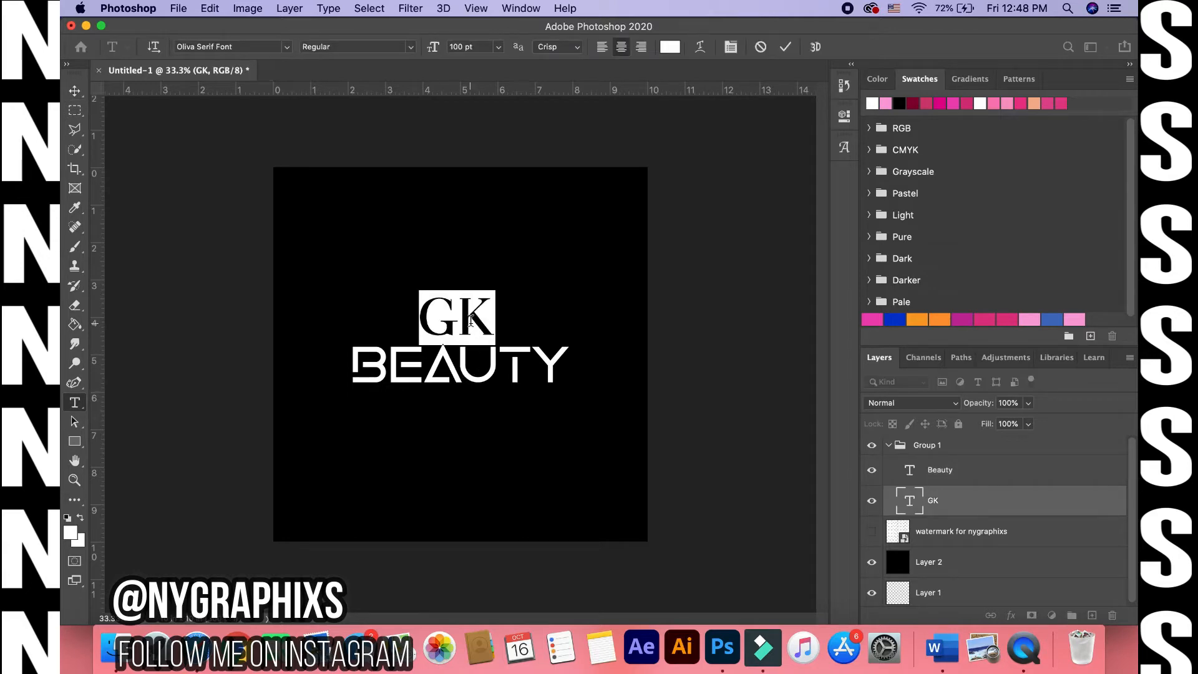
click(287, 48)
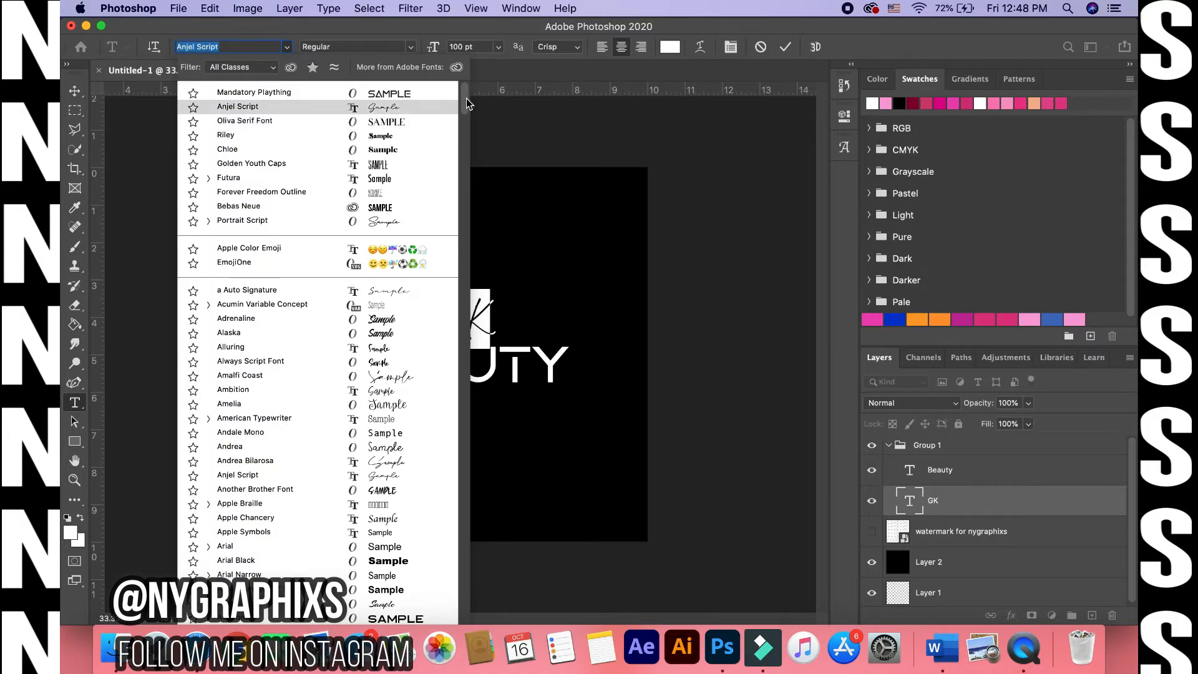
drag(466, 103, 459, 270)
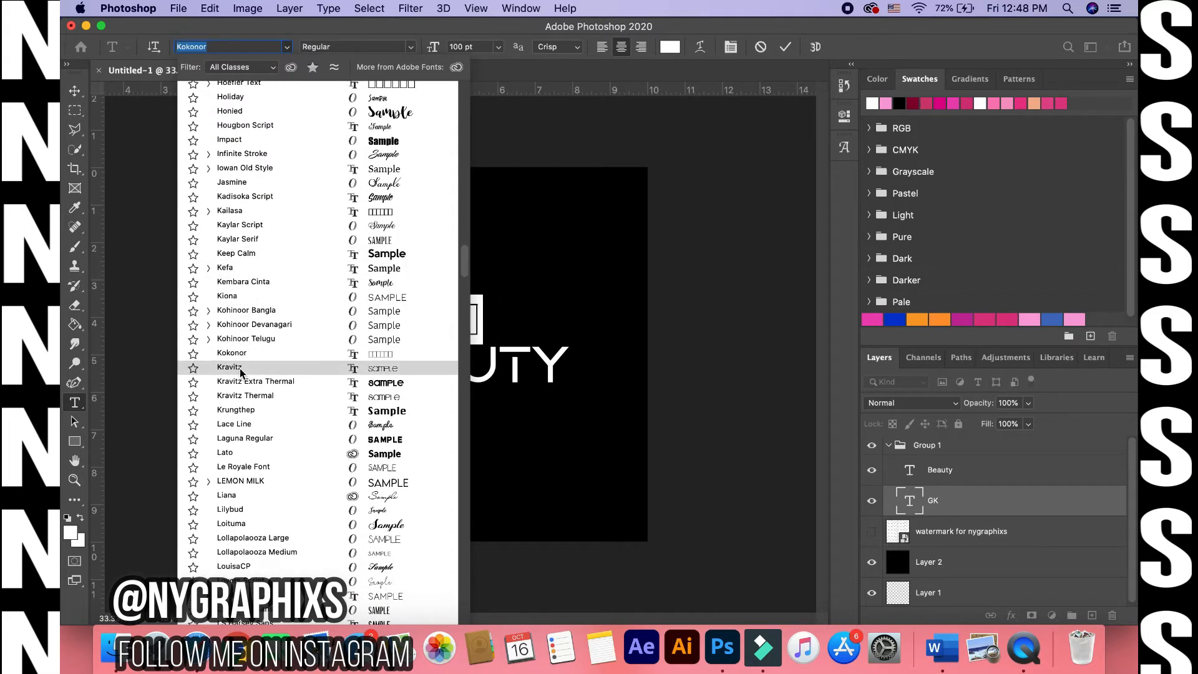
click(244, 398)
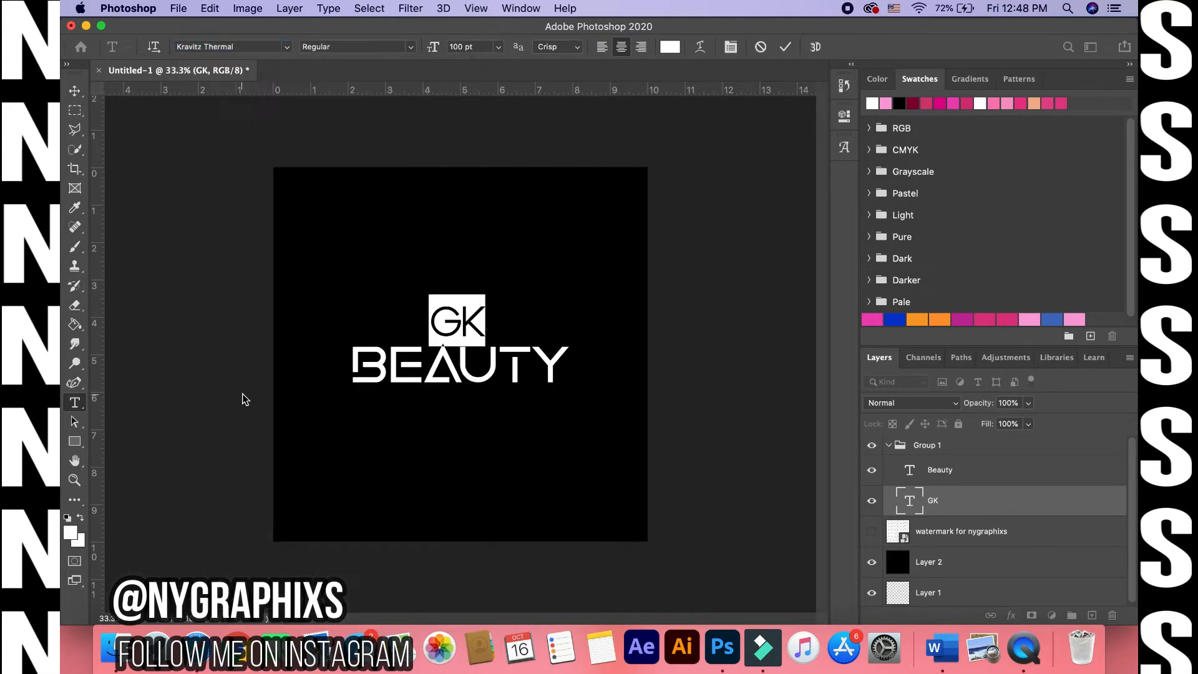
click(74, 90)
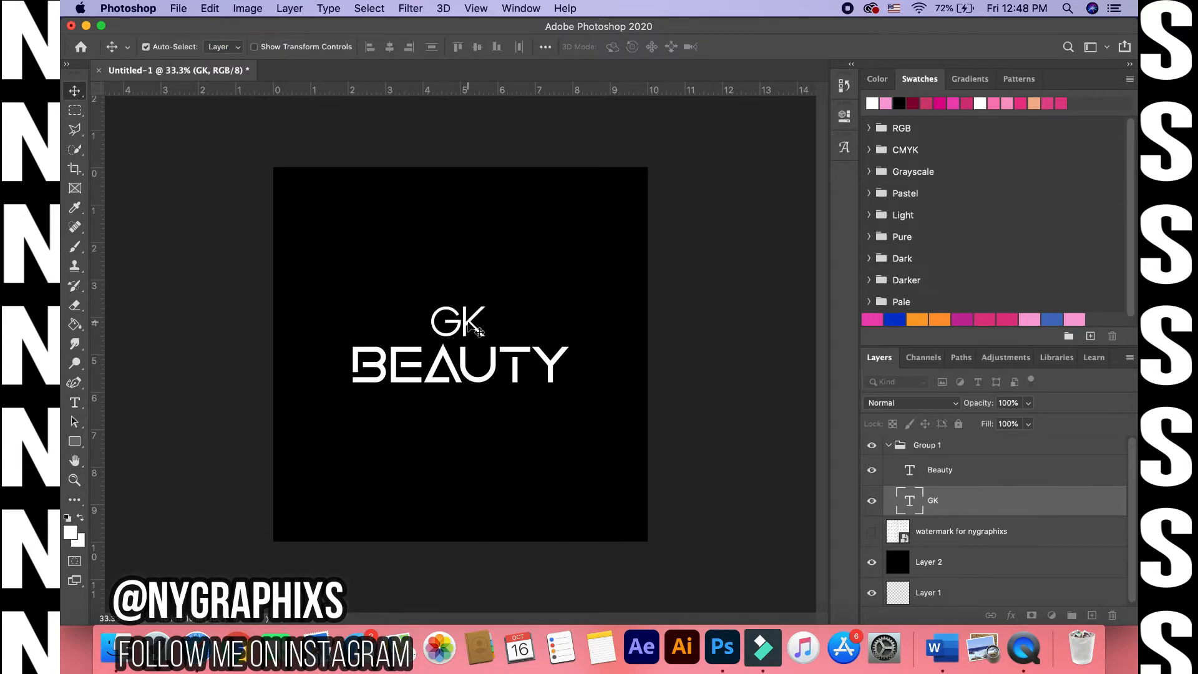
drag(476, 331, 477, 312)
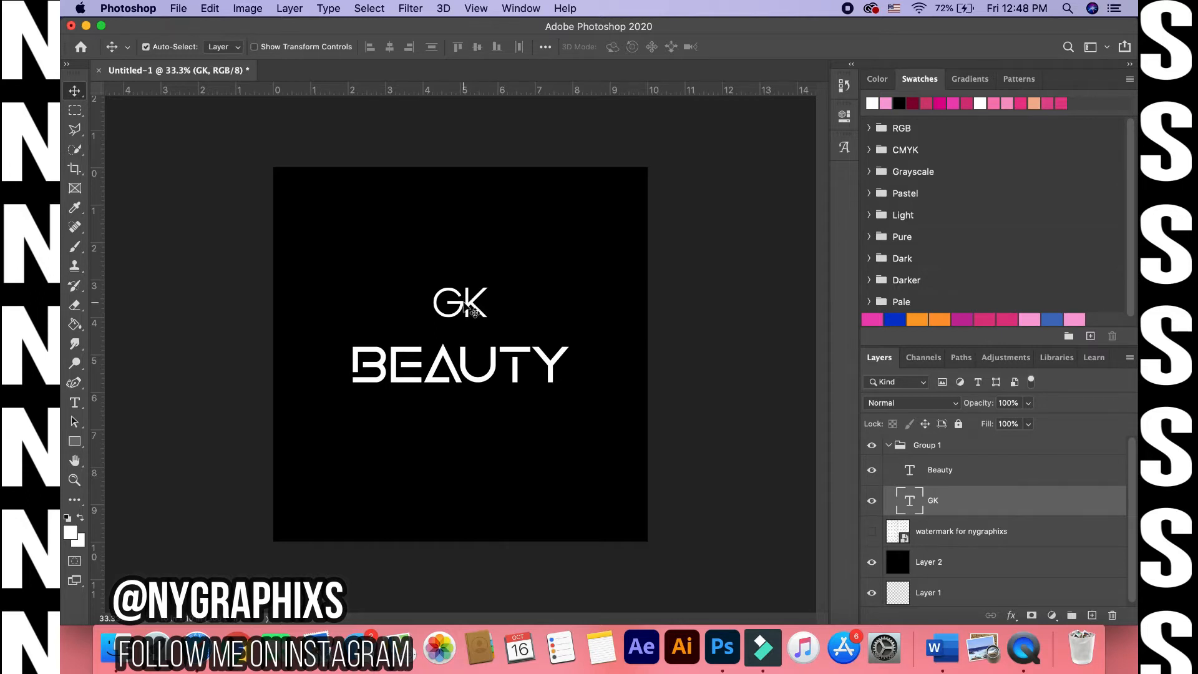
double_click(464, 302)
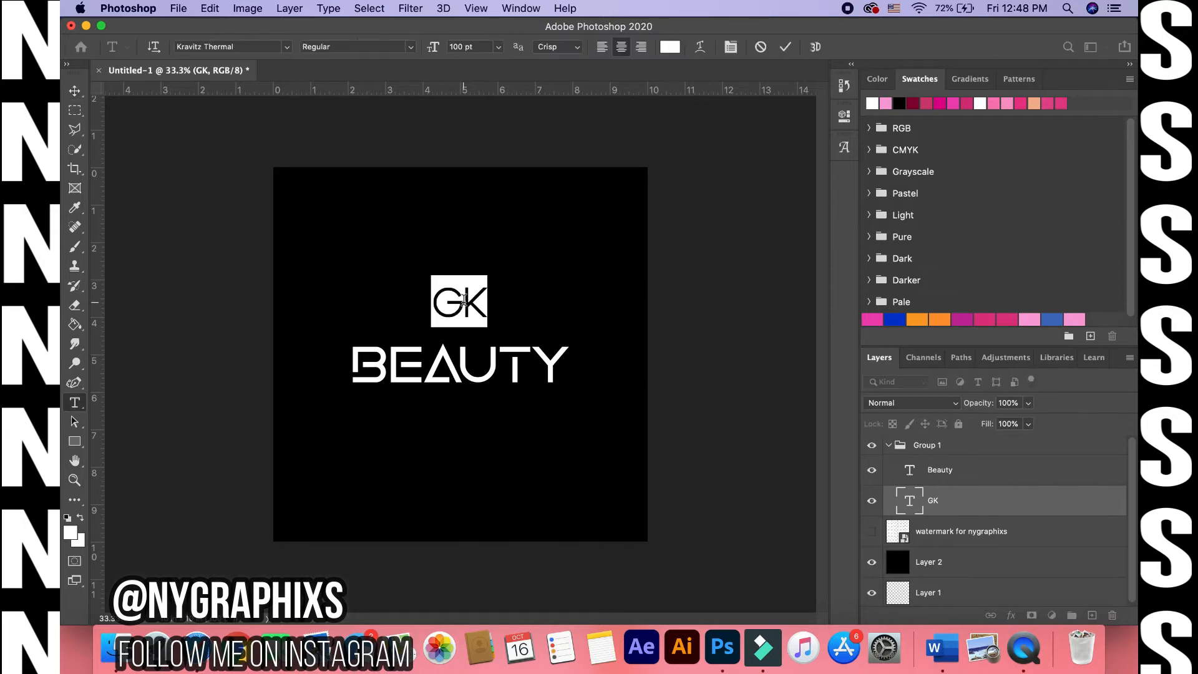
click(75, 90)
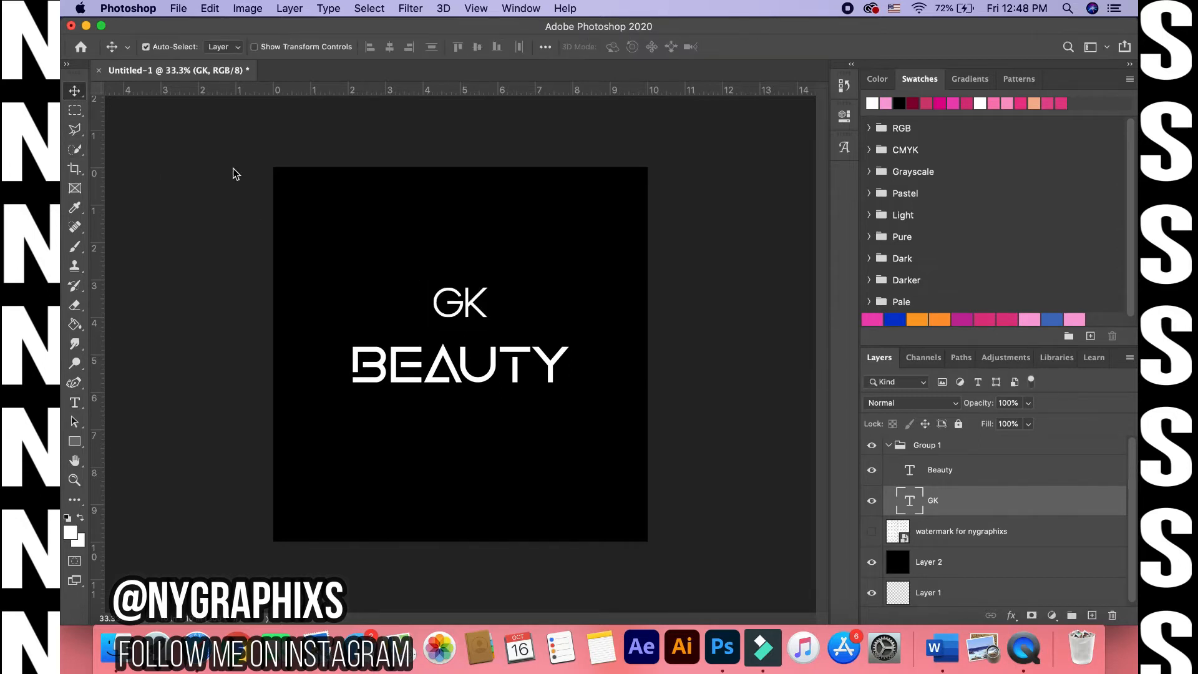
- Try Oliva Serif Font on the "Beauty" text and settle on Kravitz Thermal instead
double_click(460, 376)
click(286, 48)
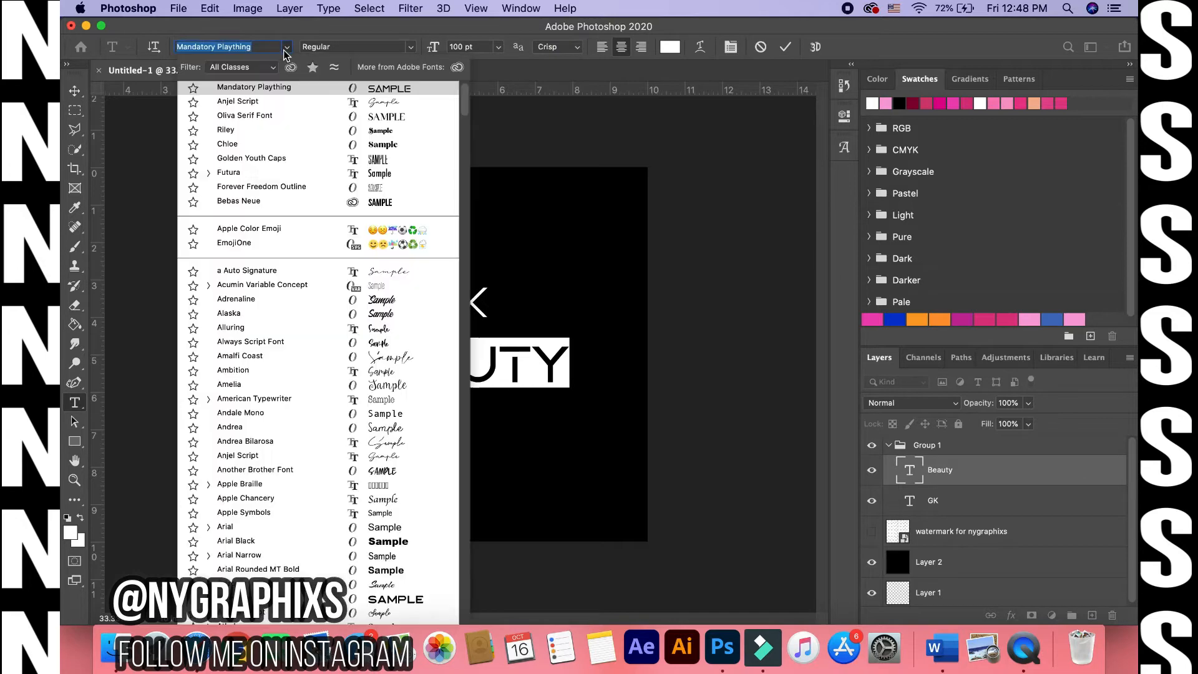
click(414, 121)
click(287, 48)
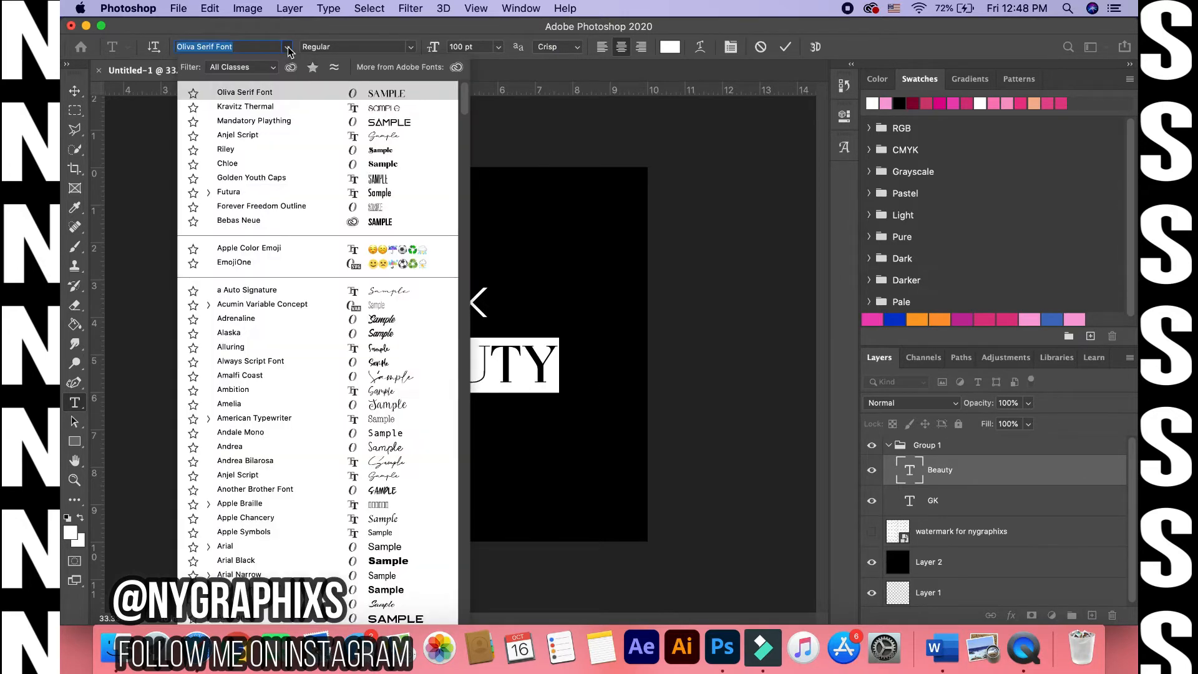
click(454, 107)
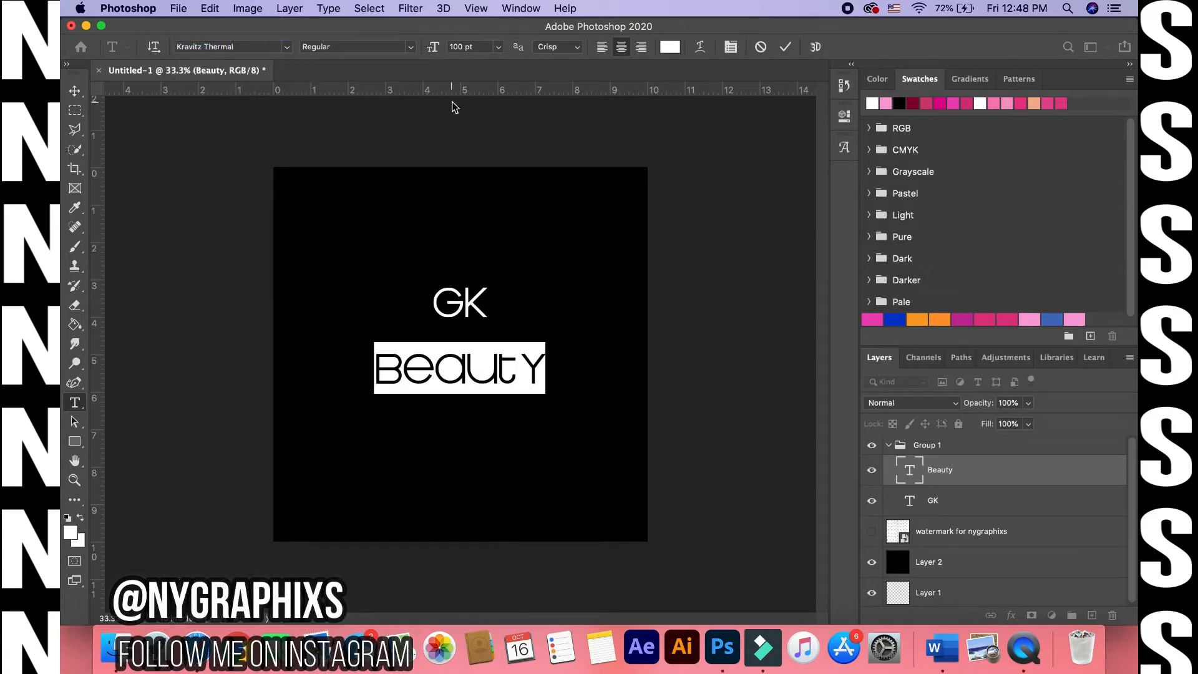
click(75, 90)
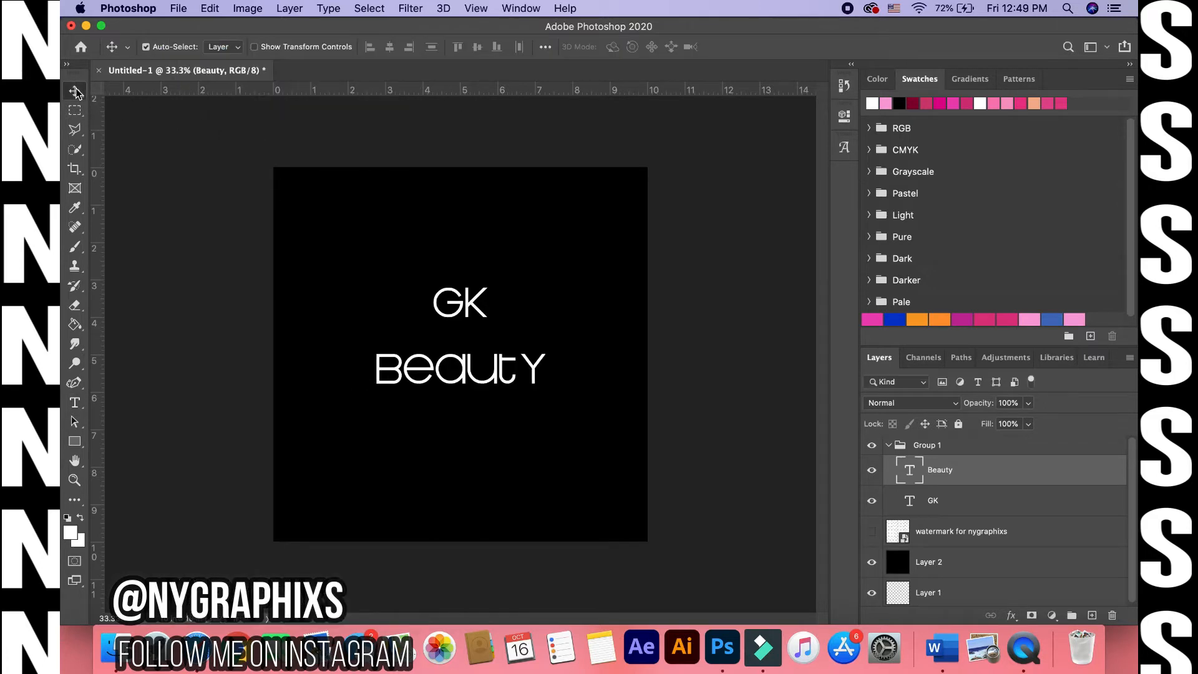
- Set the font size of the "Beauty" text to 150 pt
double_click(505, 373)
click(465, 47)
text(150)
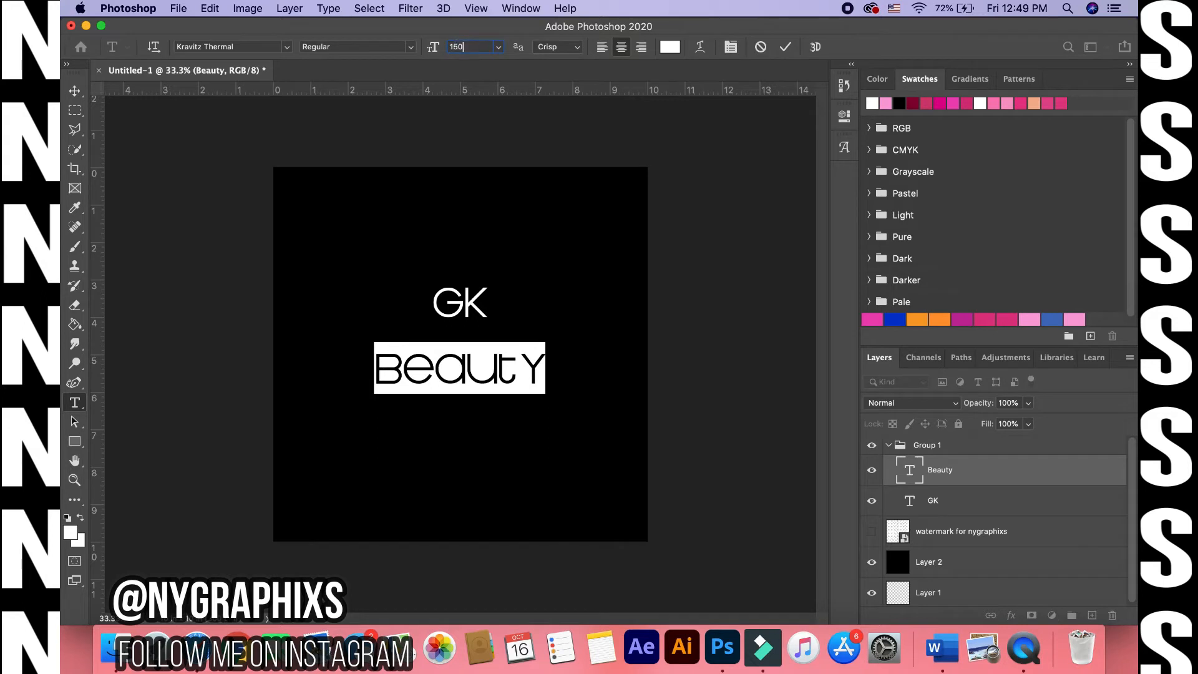
key(Return)
click(75, 90)
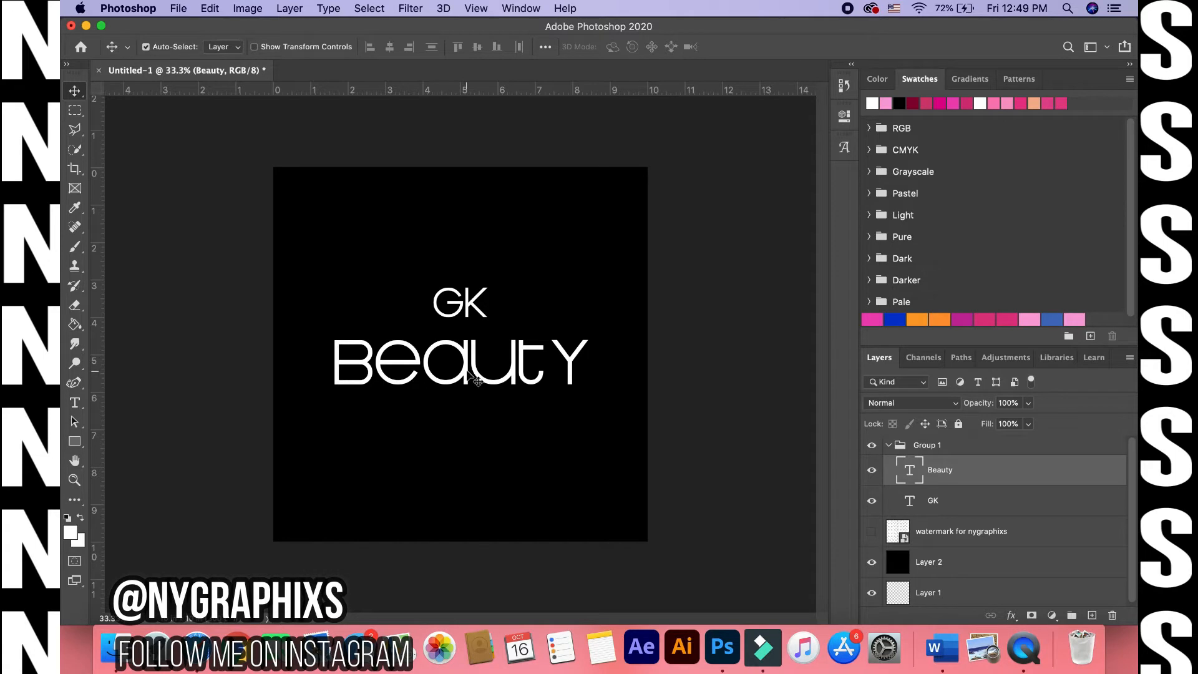
- Change the font of the "GK" text to Anjel Script
double_click(464, 312)
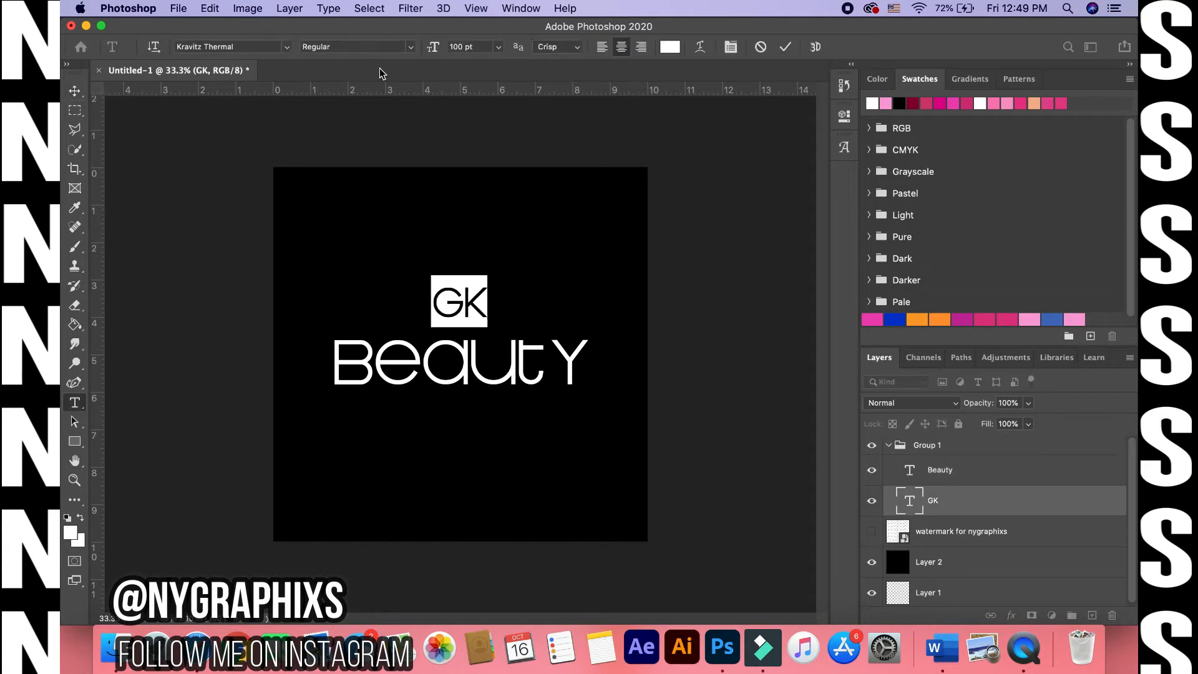
click(286, 47)
key(Down)
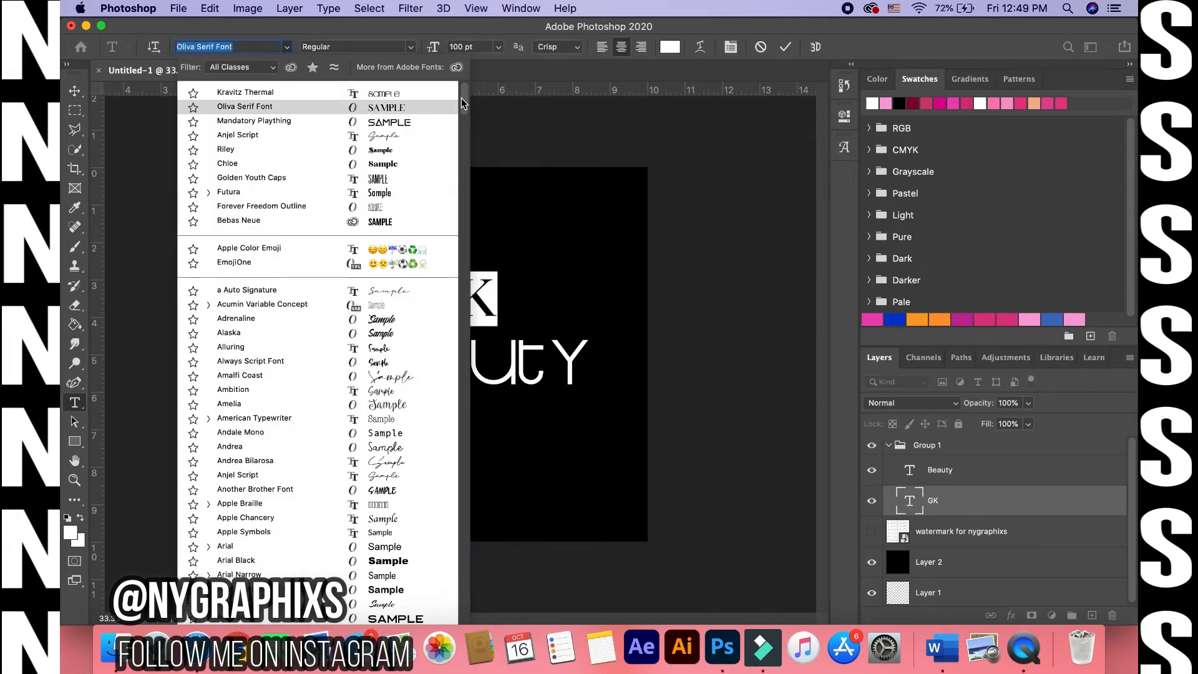
click(419, 138)
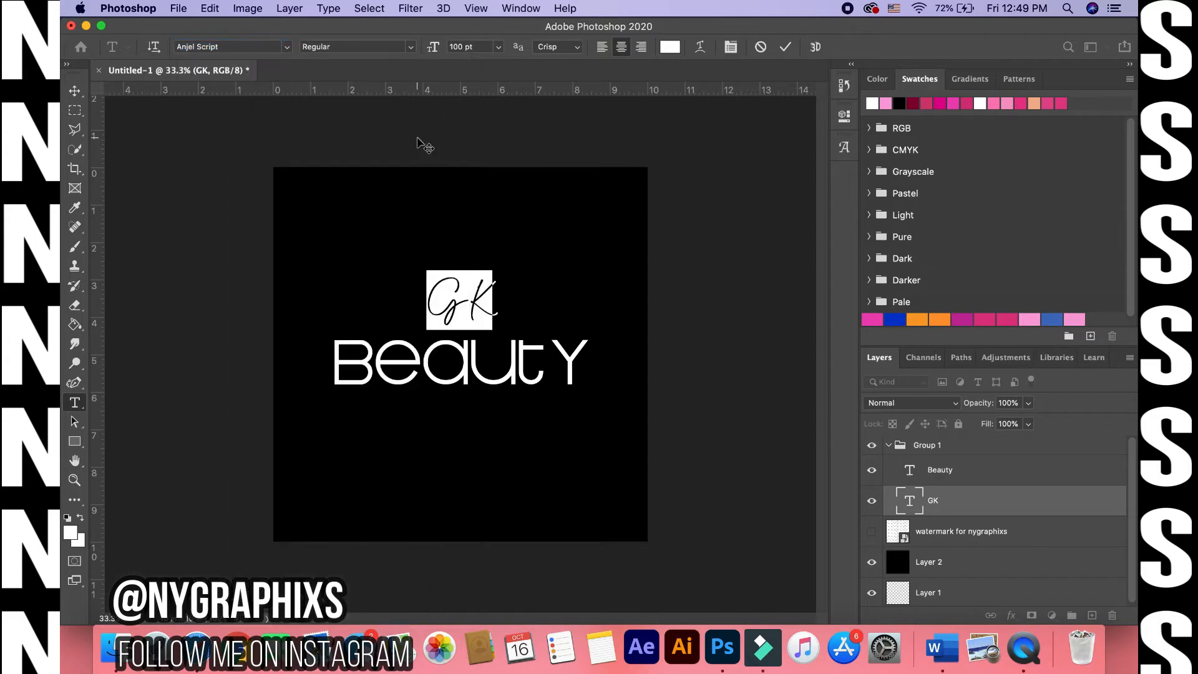
- Change the font of the "GK" text to Golden Youth Script Alt
click(286, 47)
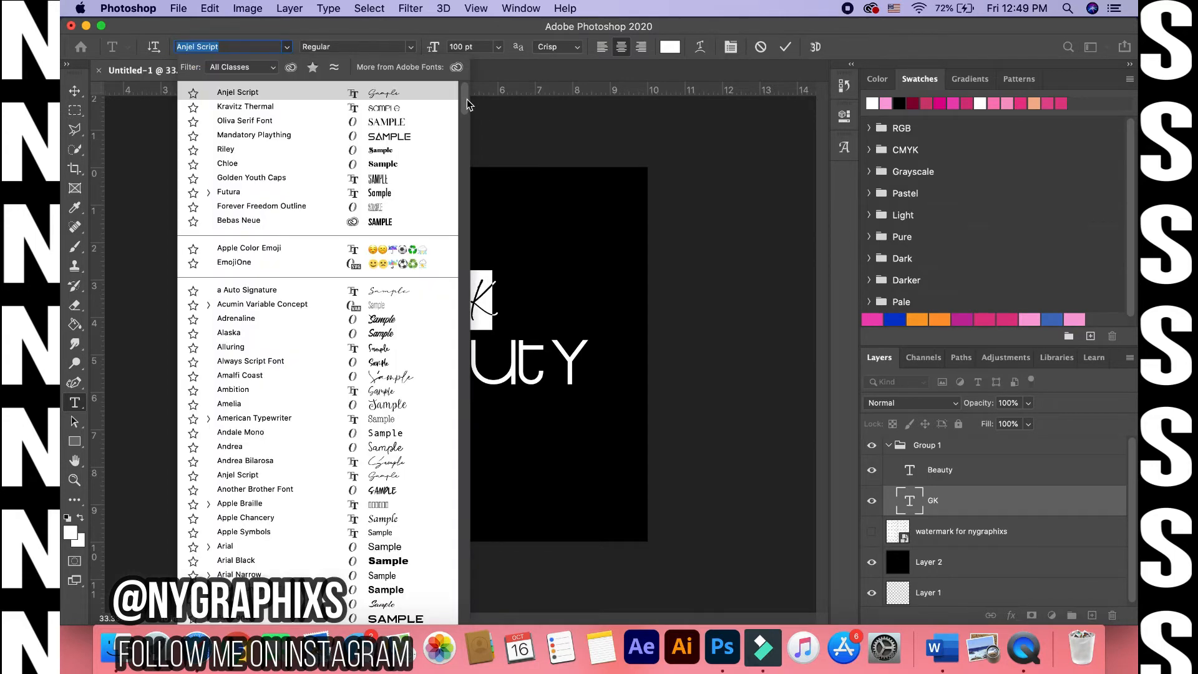
drag(466, 100, 468, 235)
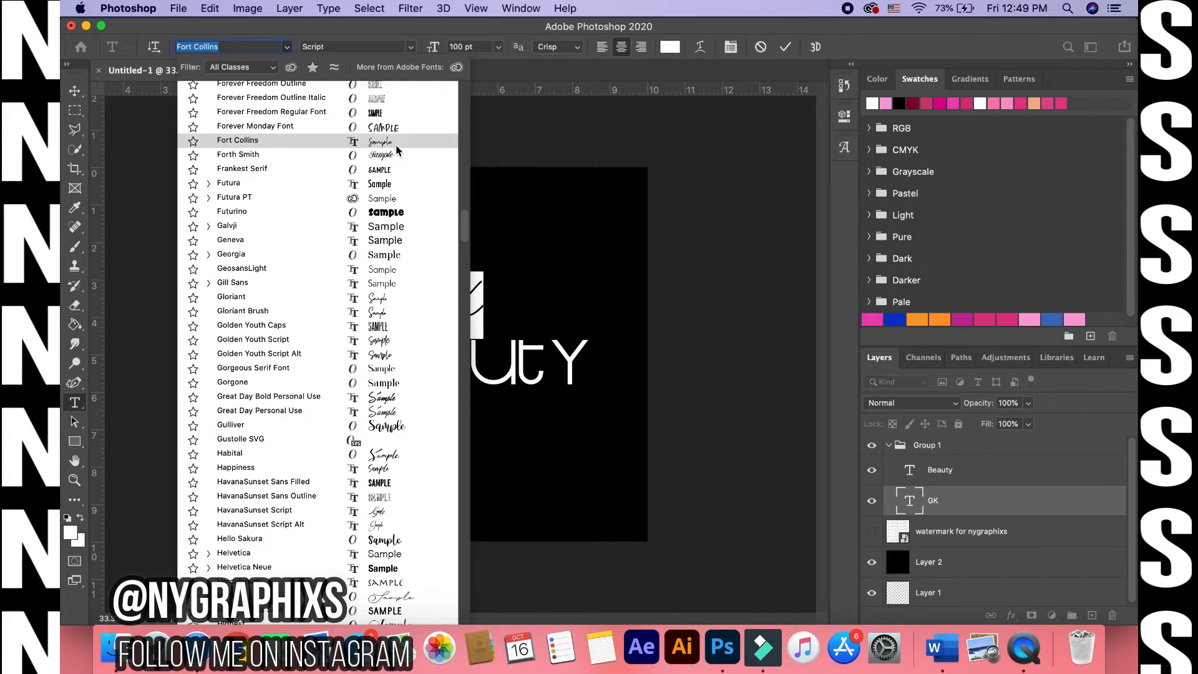
click(392, 354)
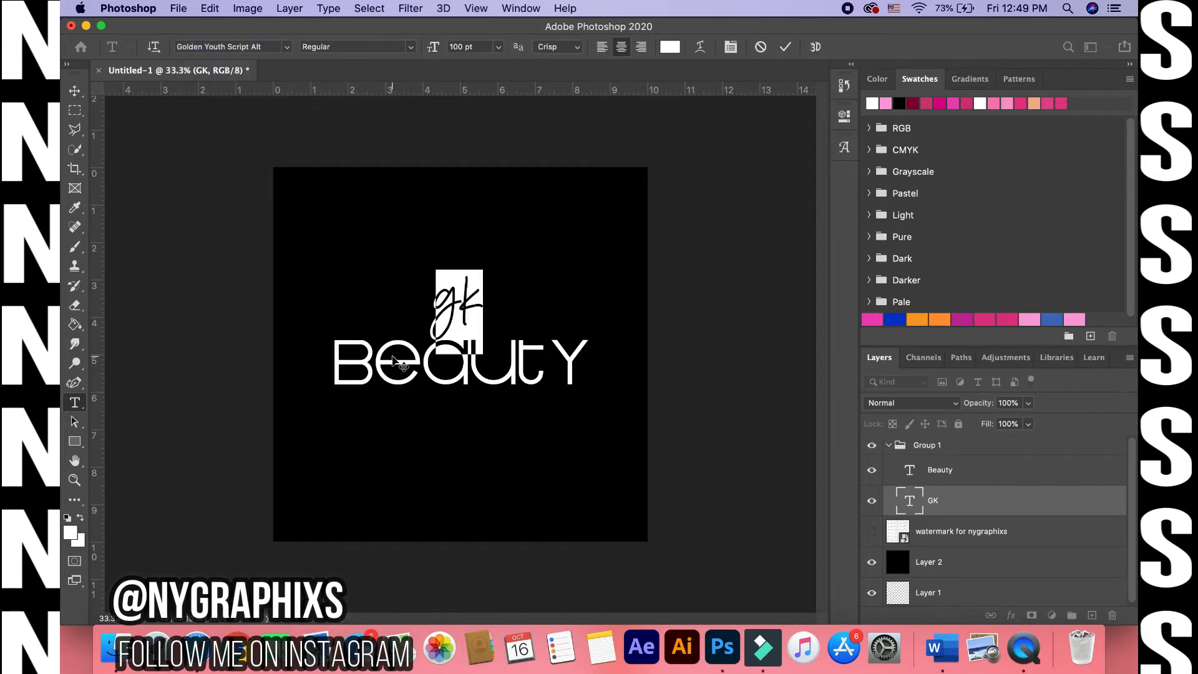
- Try a lowercase "k" in the initials, restore the capital "K" and commit the text
key(Right)
key(BackSpace)
text(k)
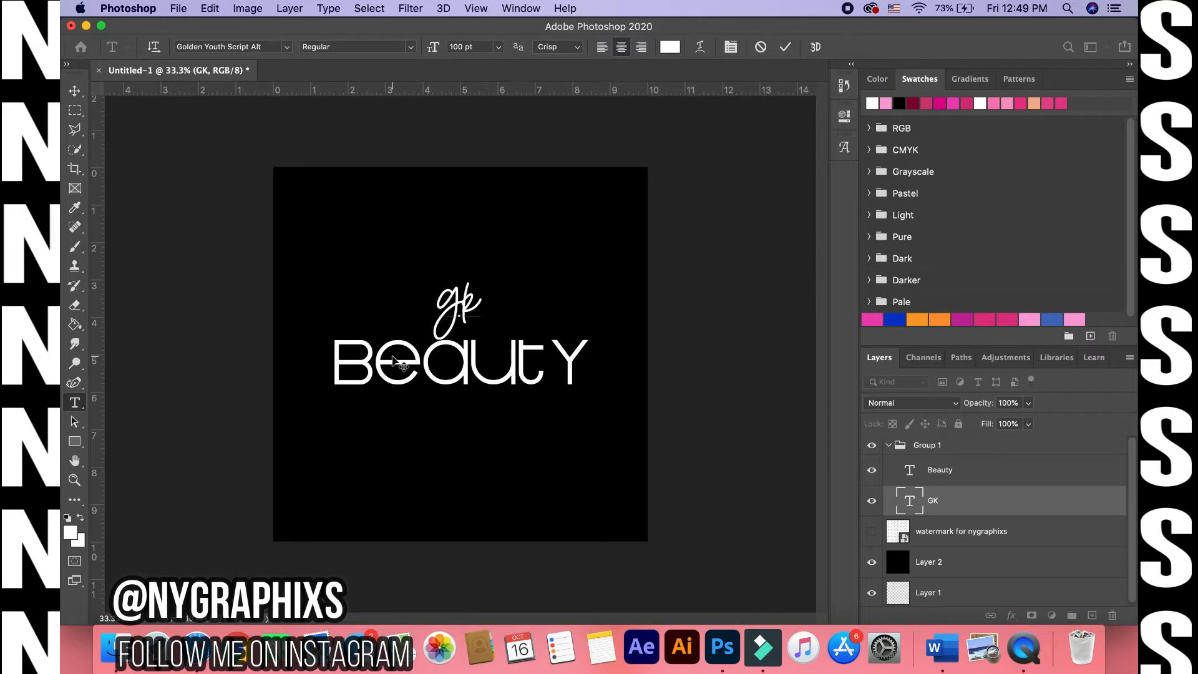
key(BackSpace)
text(K)
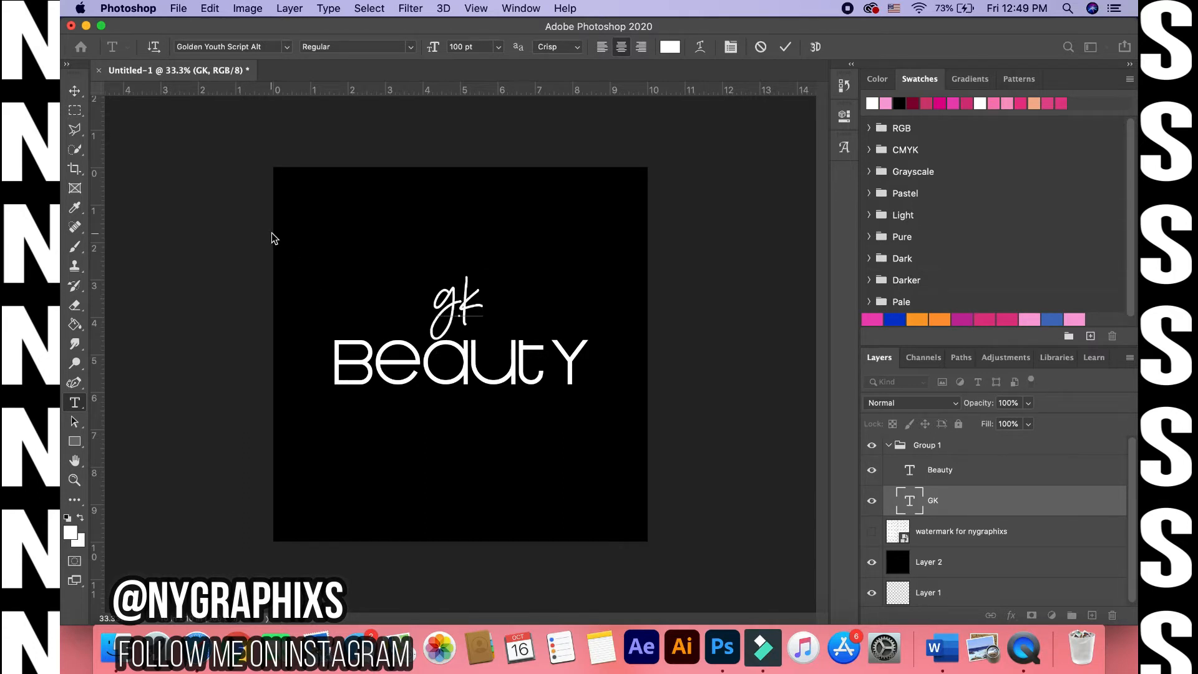
click(75, 92)
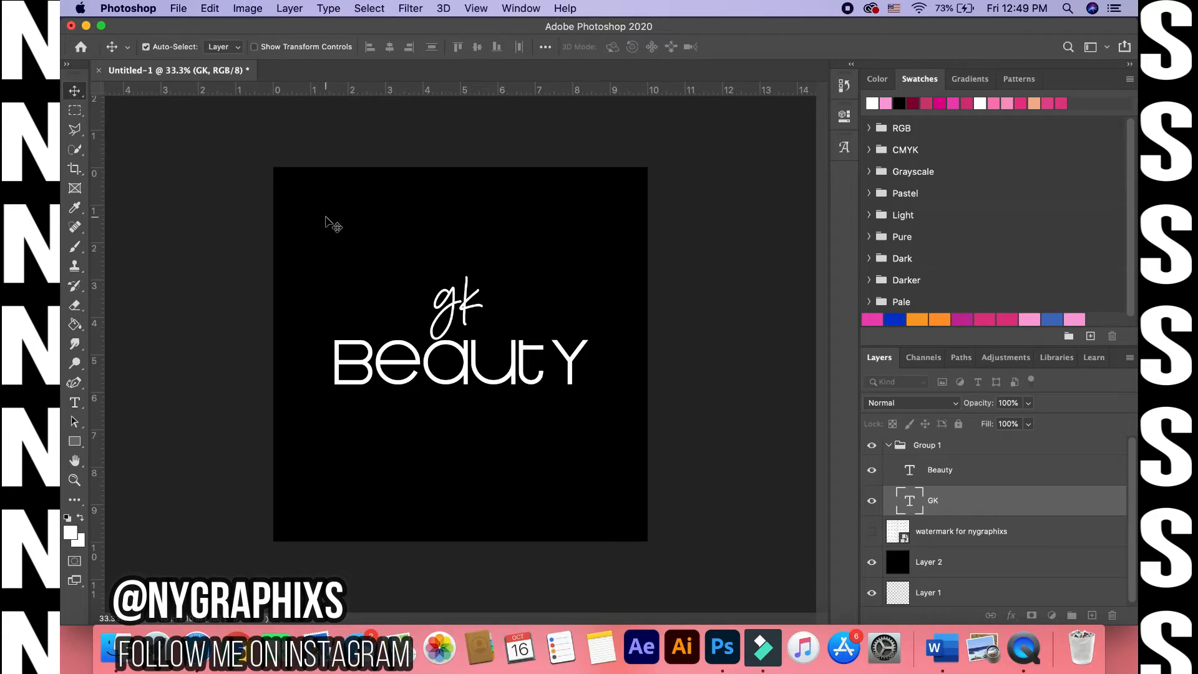
- Create a 400 by 400 px rectangle with a white outline and no fill below the "Beauty" text
click(74, 441)
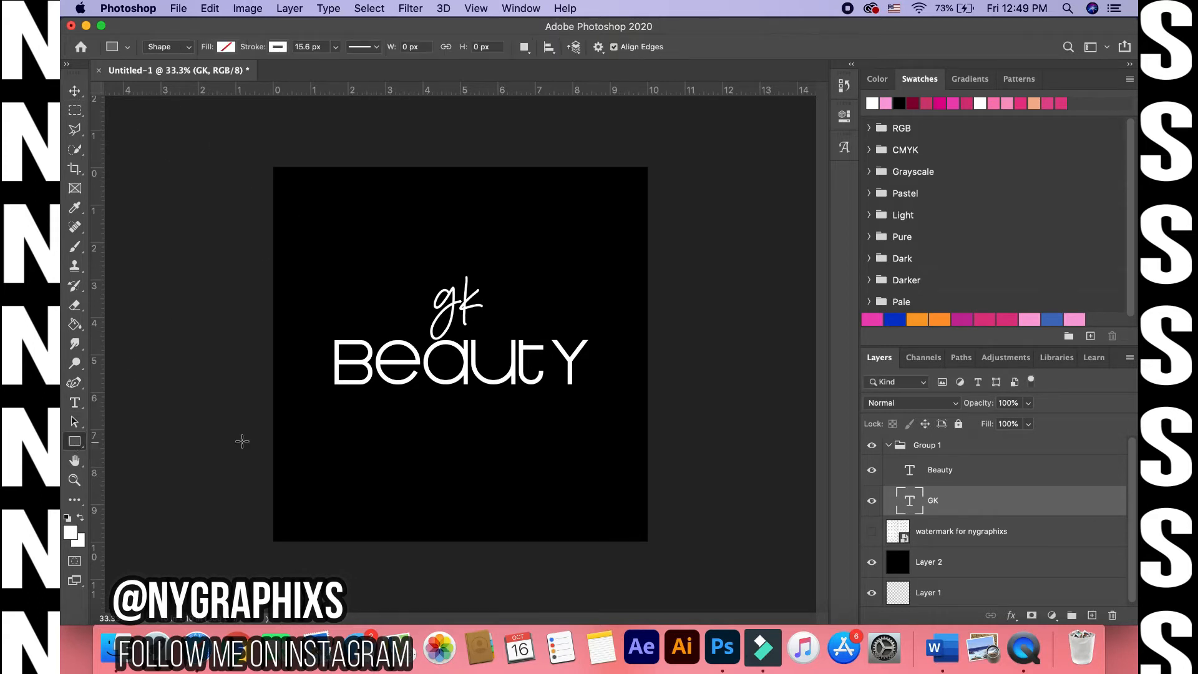
click(436, 436)
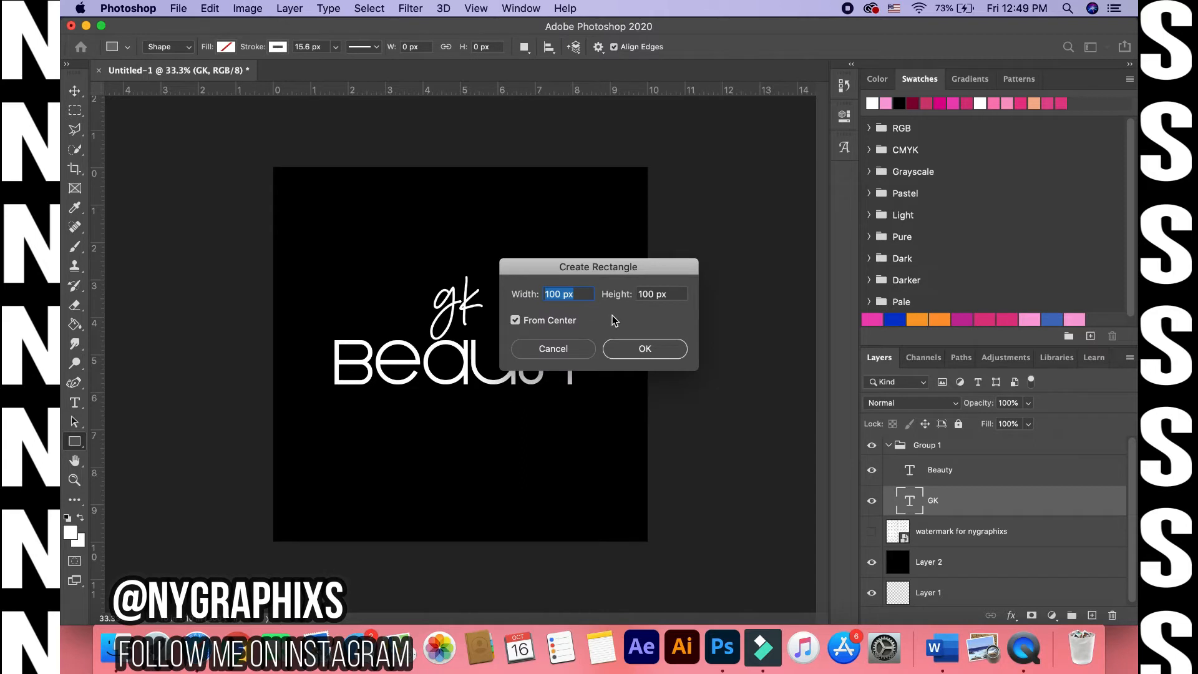
text(400)
click(647, 294)
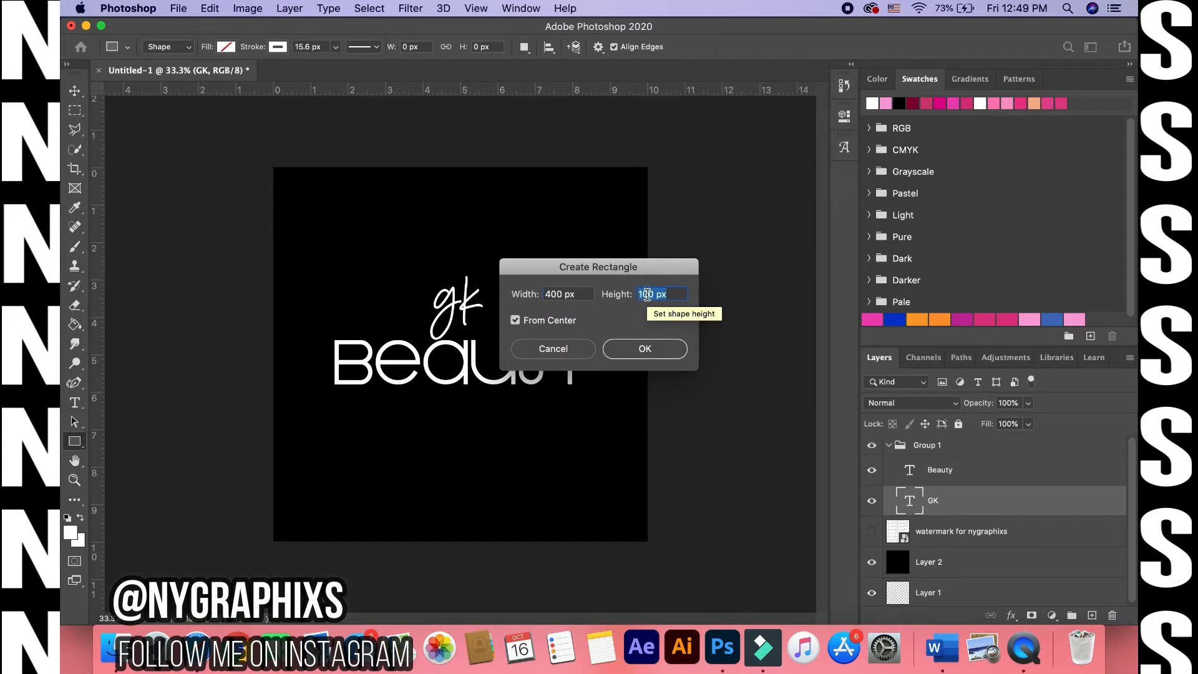
text(400)
click(644, 351)
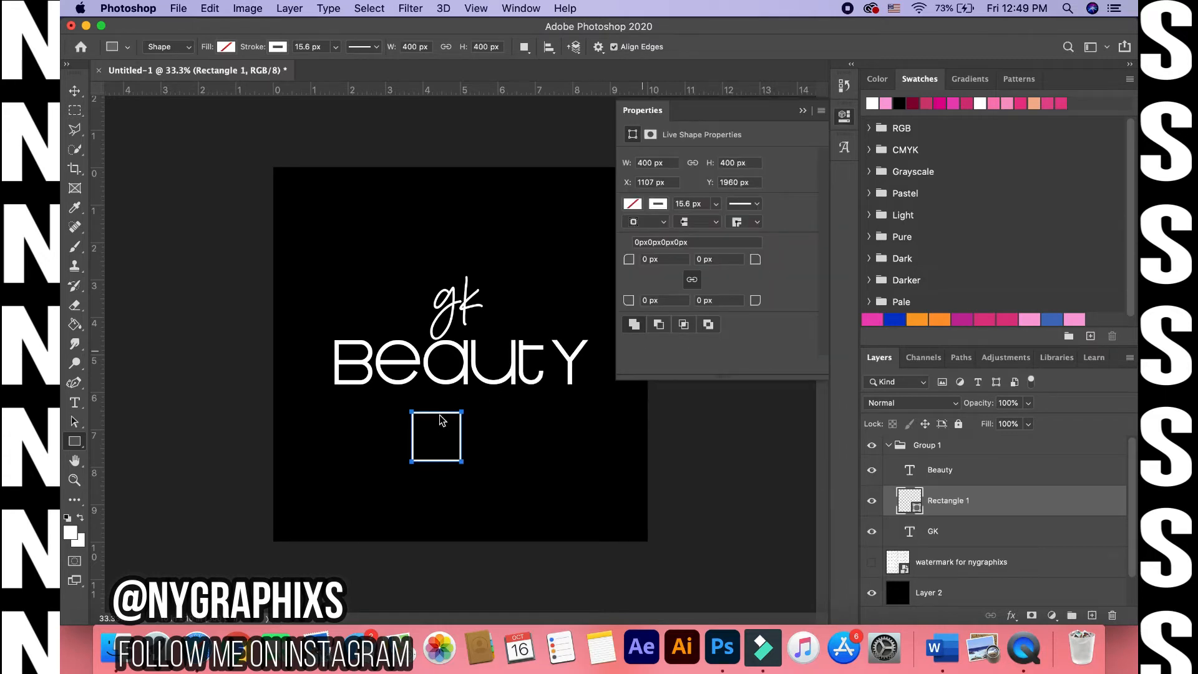
drag(437, 413, 437, 382)
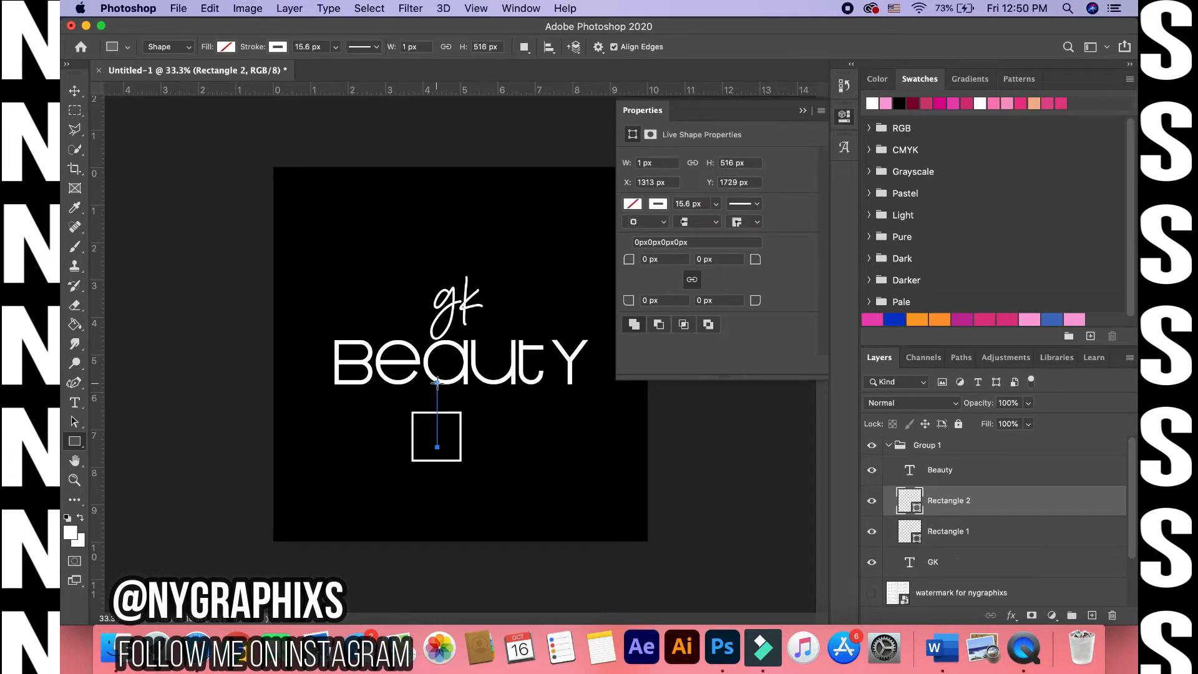
click(74, 90)
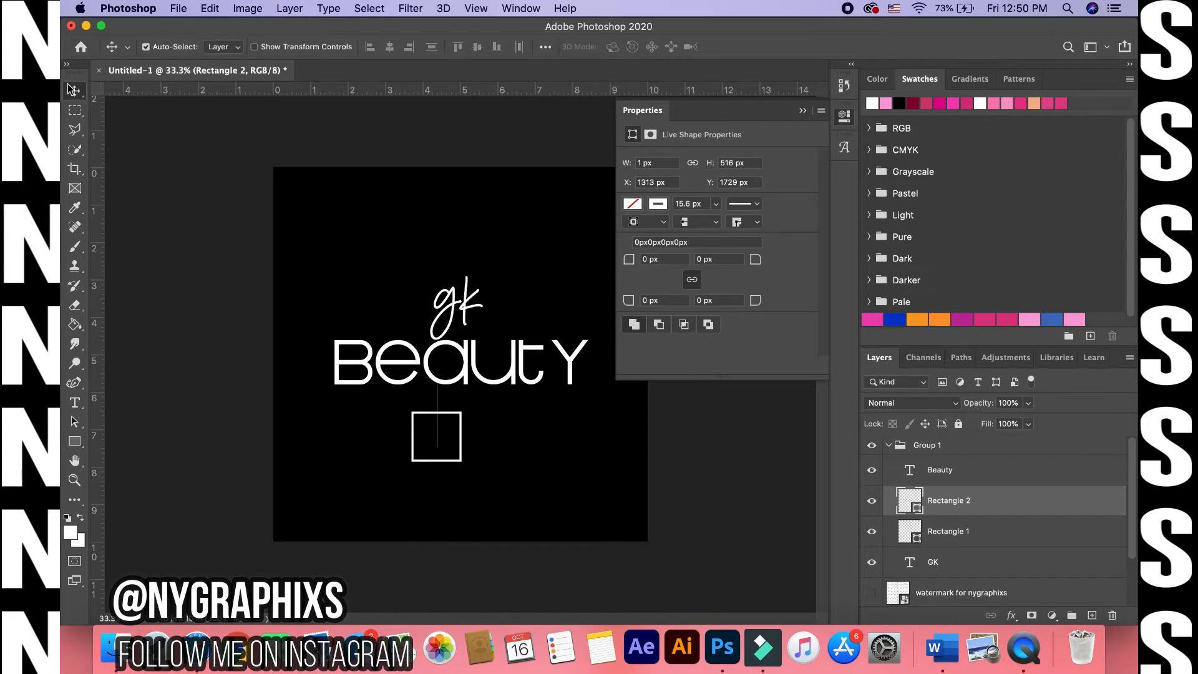
click(216, 11)
click(225, 25)
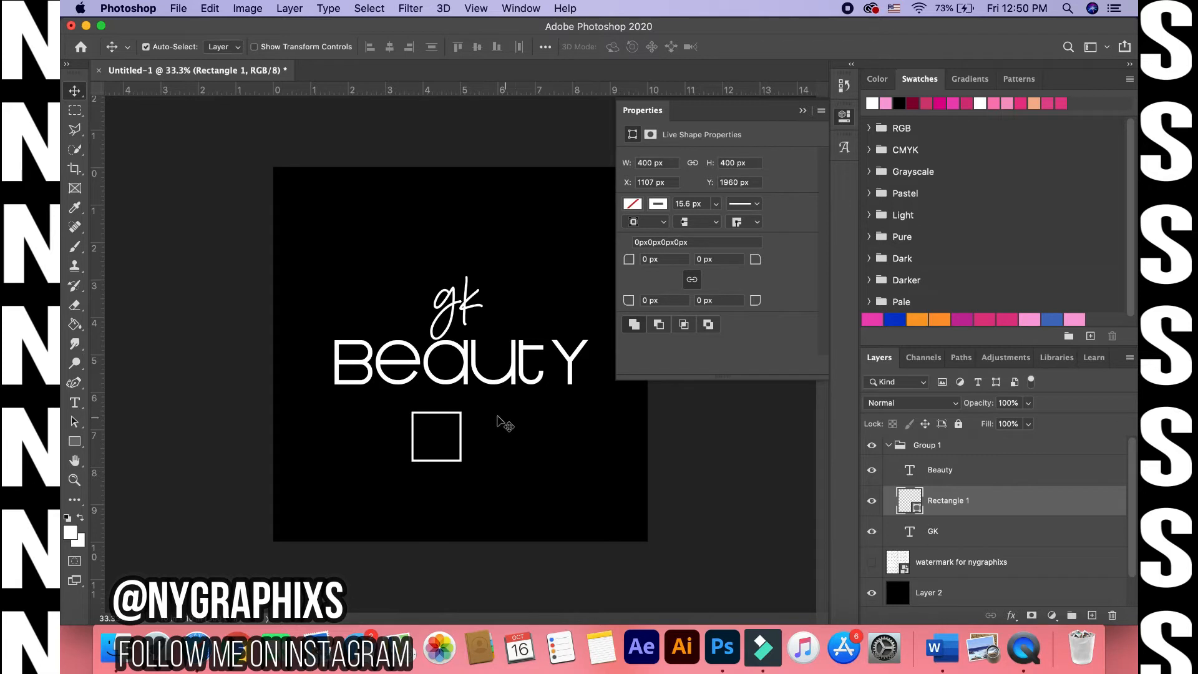
- Place the square around the initials and set its width and height to 450 px
drag(461, 419, 481, 298)
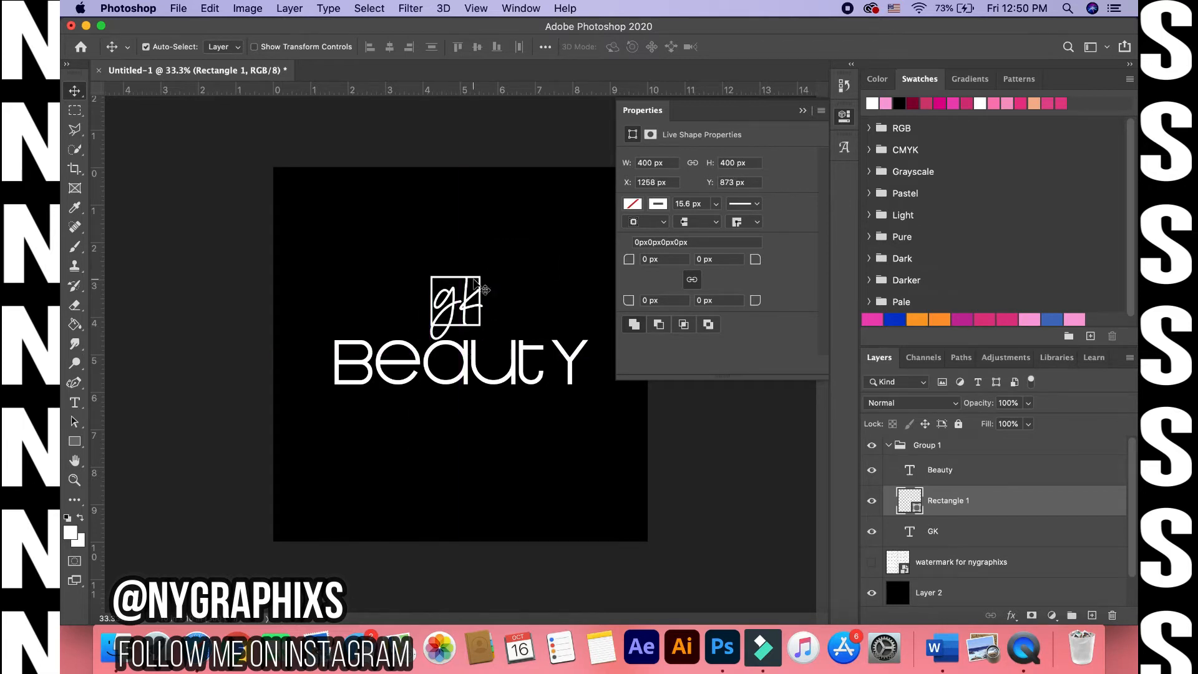
click(649, 161)
text(45)
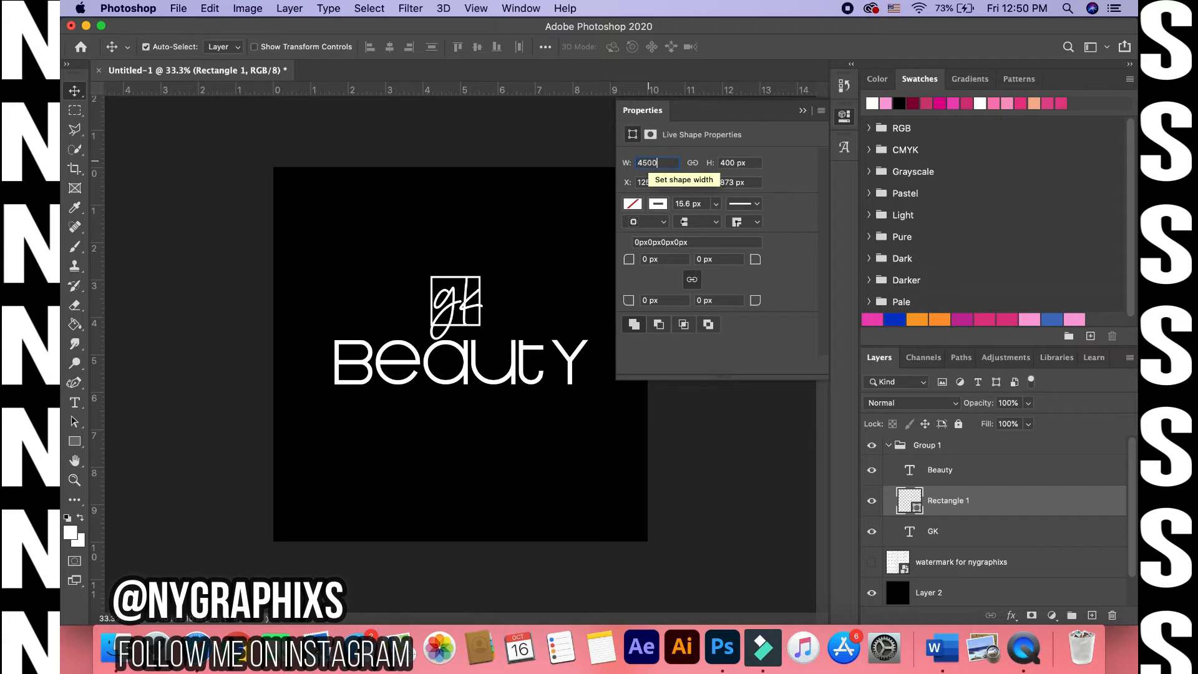
text(0)
click(729, 162)
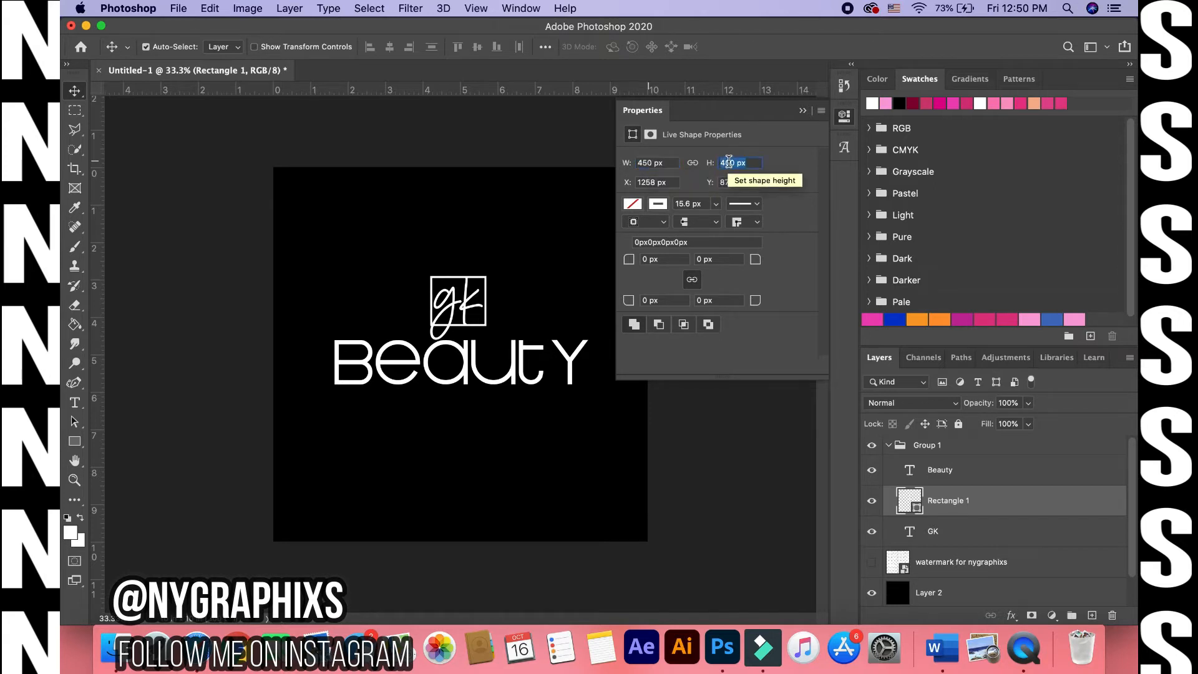
text(450)
key(Return)
click(803, 111)
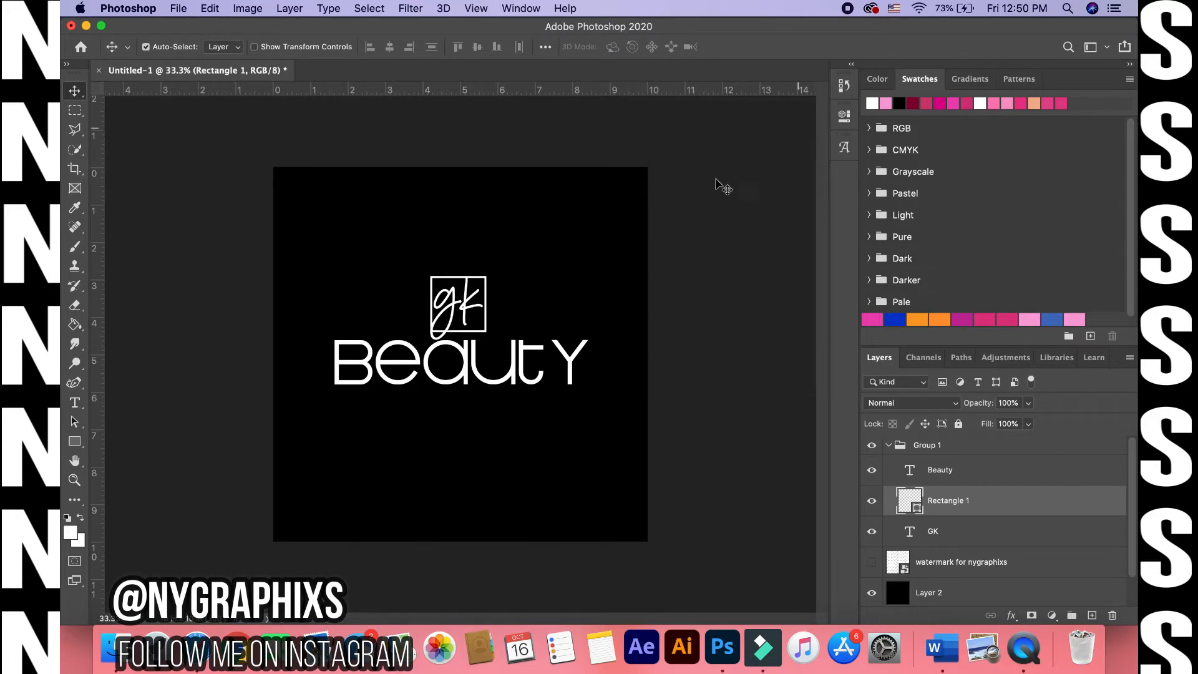
drag(486, 287, 482, 288)
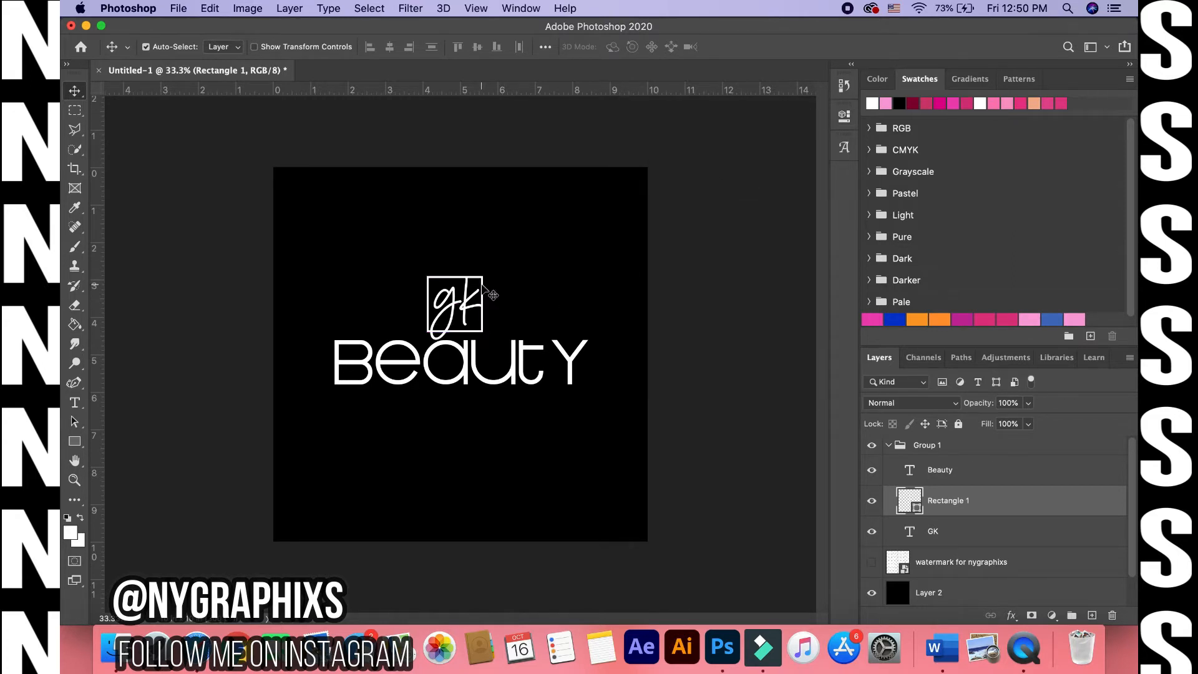
- Rotate the square around the initials by 45 degrees with Free Transform to make a diamond
click(181, 9)
mouse_move(212, 11)
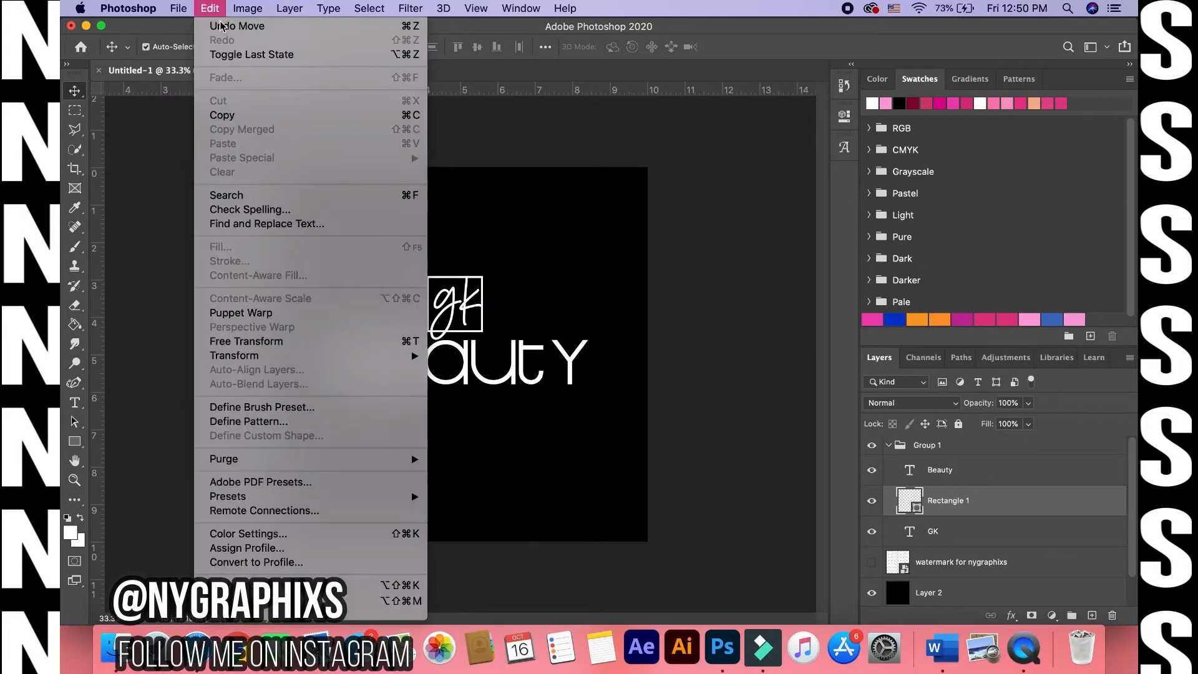
click(279, 342)
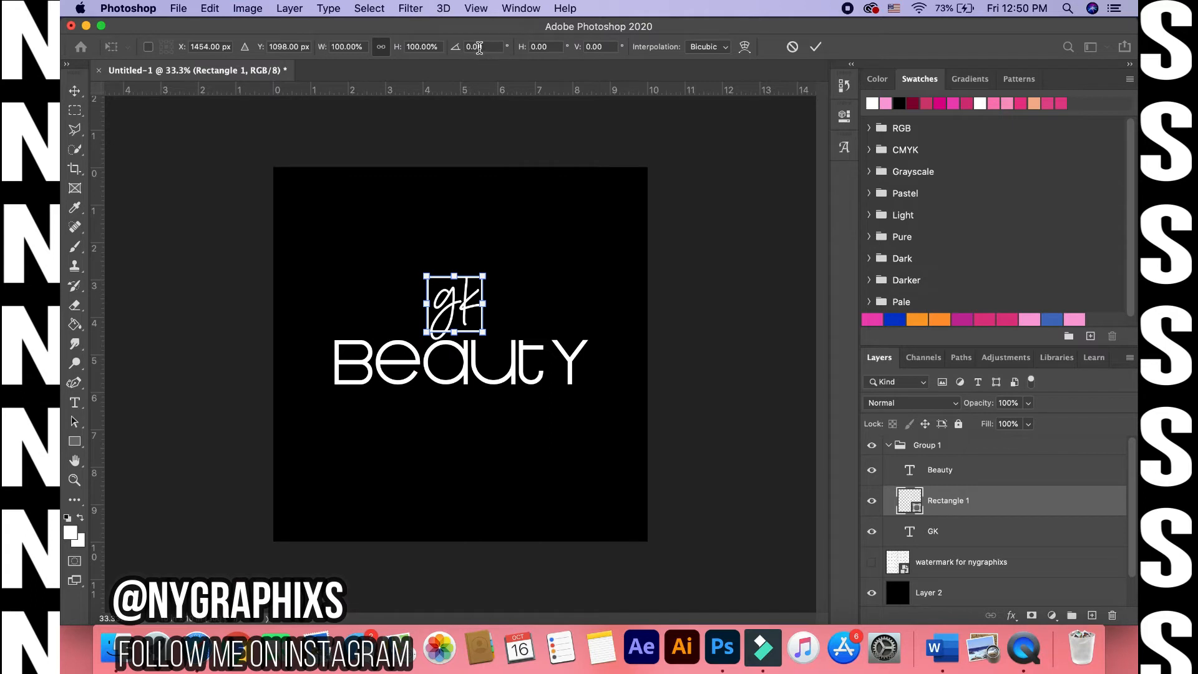
click(480, 48)
text(45)
key(Return)
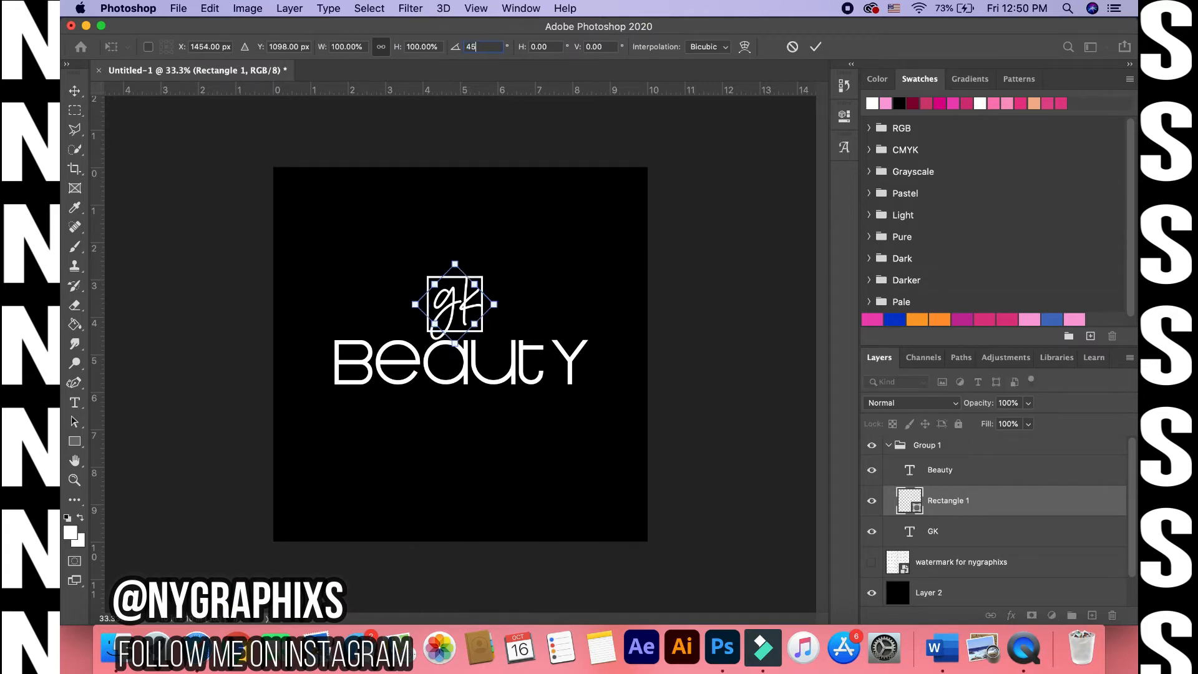
click(74, 90)
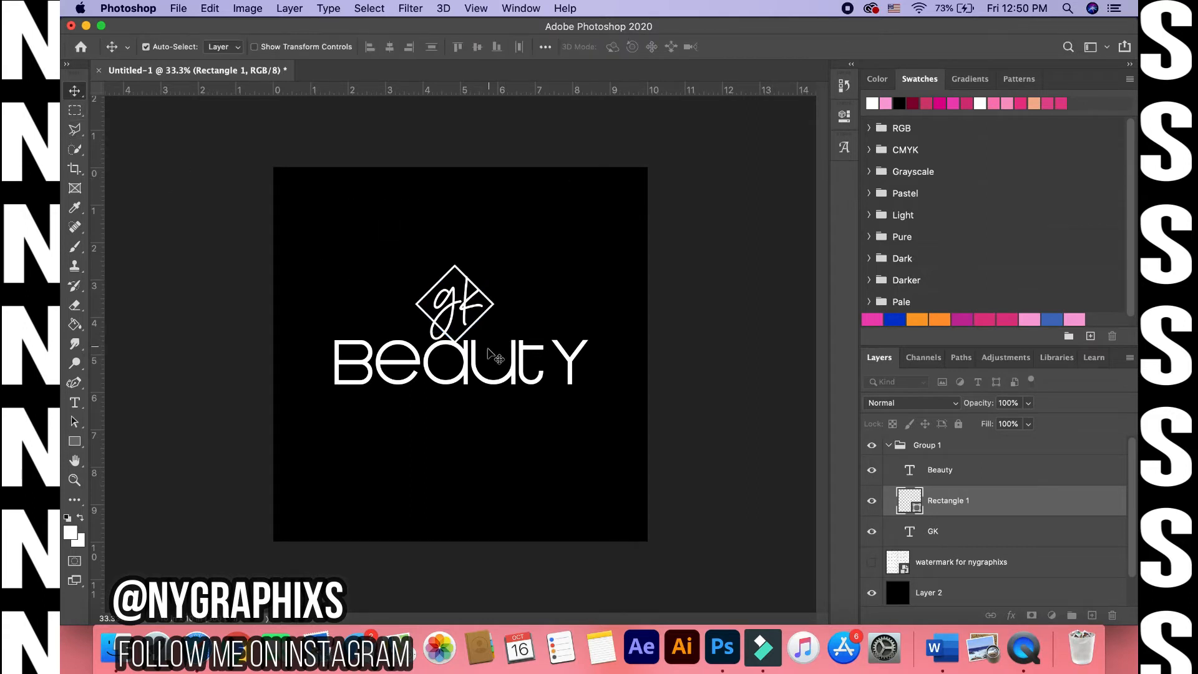
- Set the alignment reference to Canvas and align the "Beauty" text to the canvas's vertical center
drag(475, 361, 474, 365)
drag(473, 365, 473, 365)
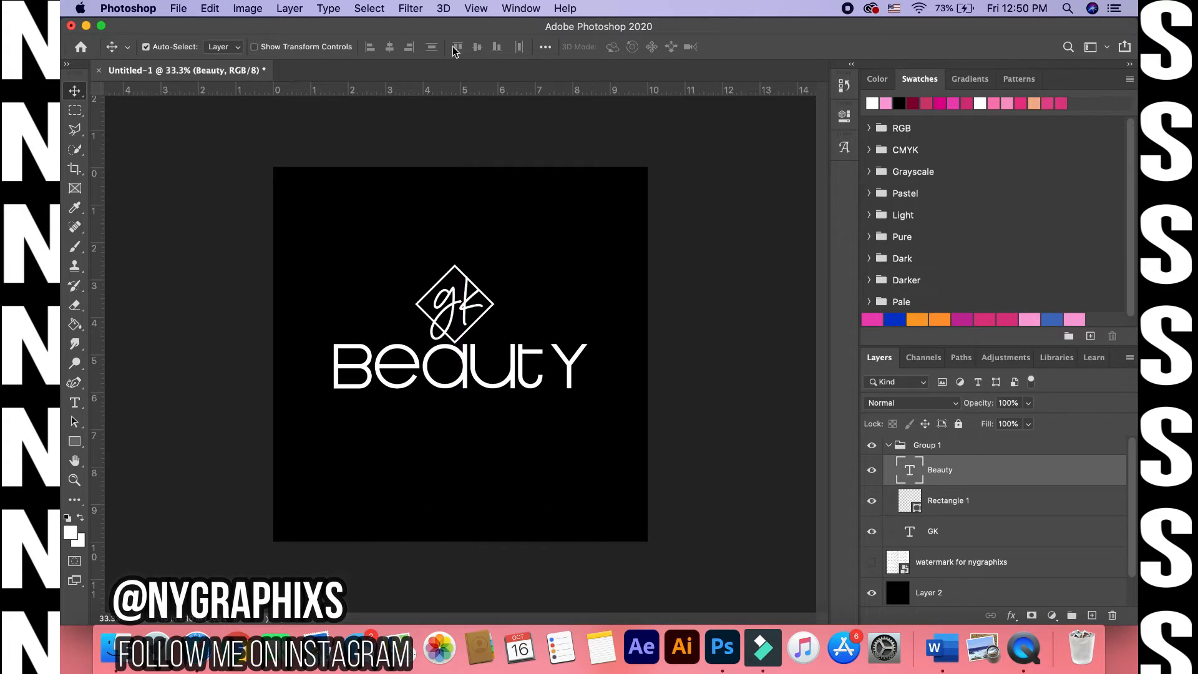
click(544, 47)
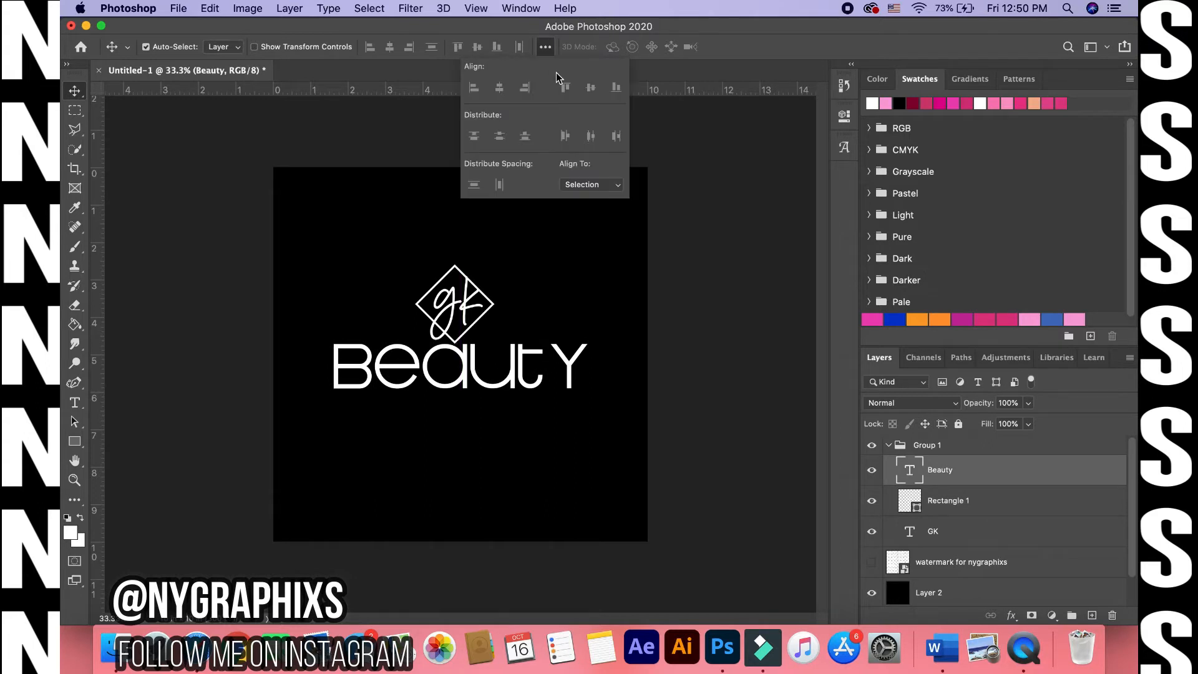
click(595, 185)
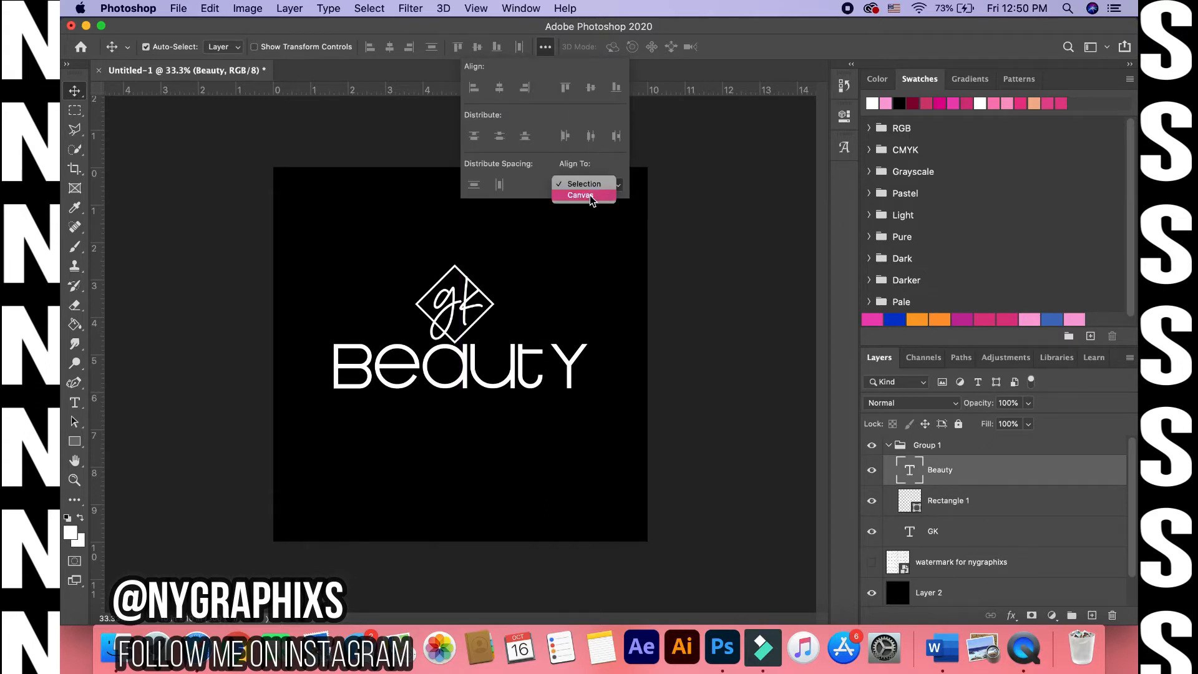
click(590, 196)
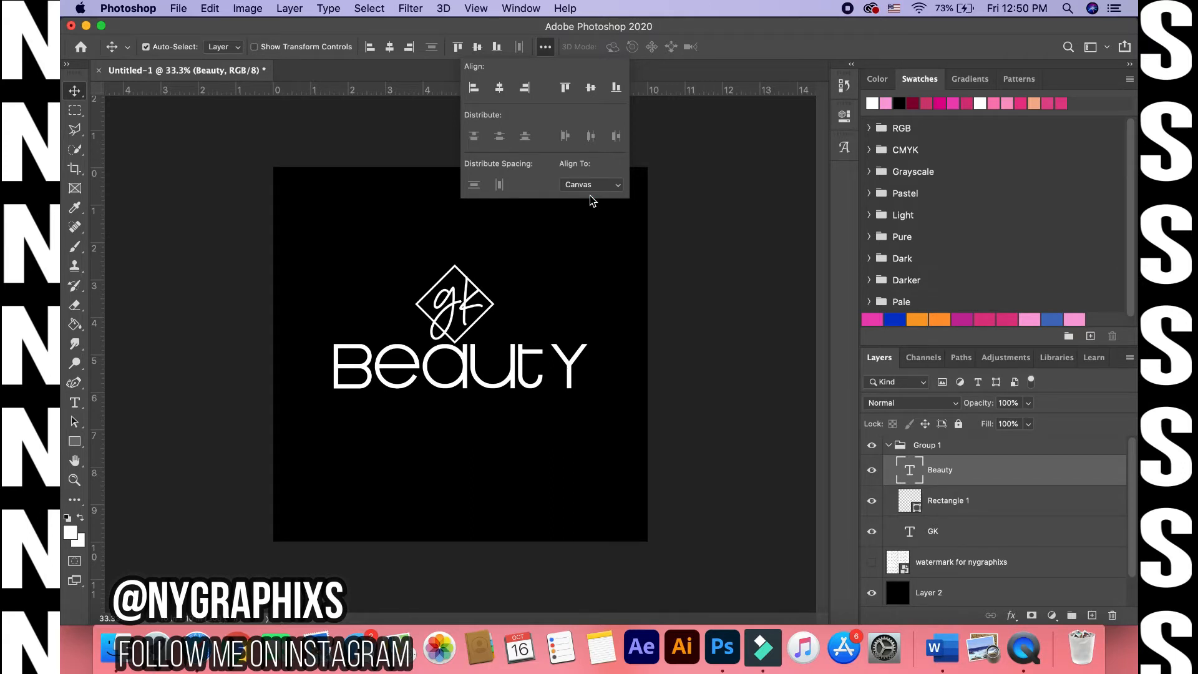
click(484, 372)
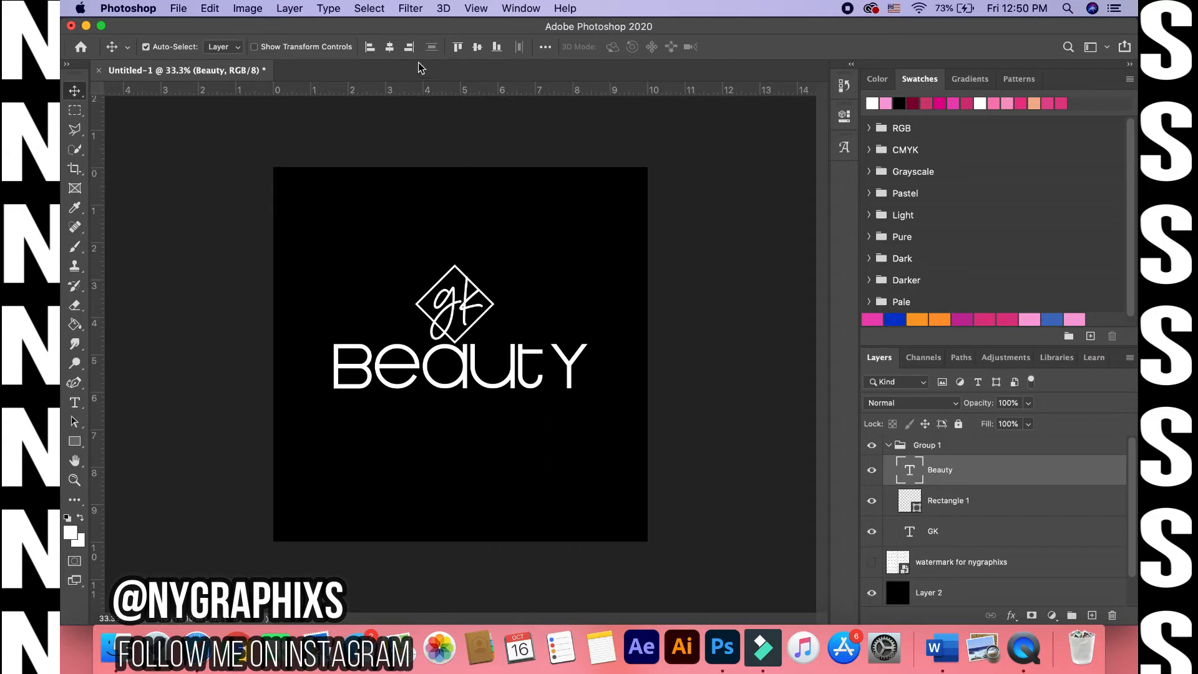
click(477, 48)
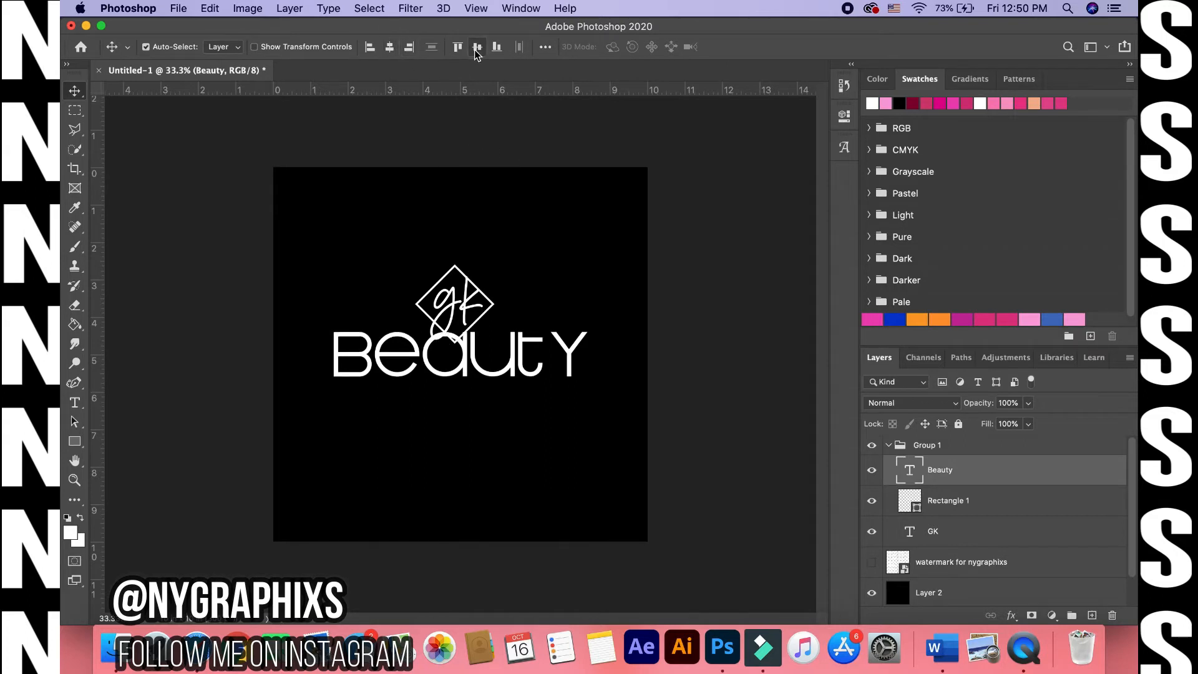
- Move the initials and their diamond up clear of "Beauty", and center Group 1 vertically on the canvas
drag(474, 306, 492, 288)
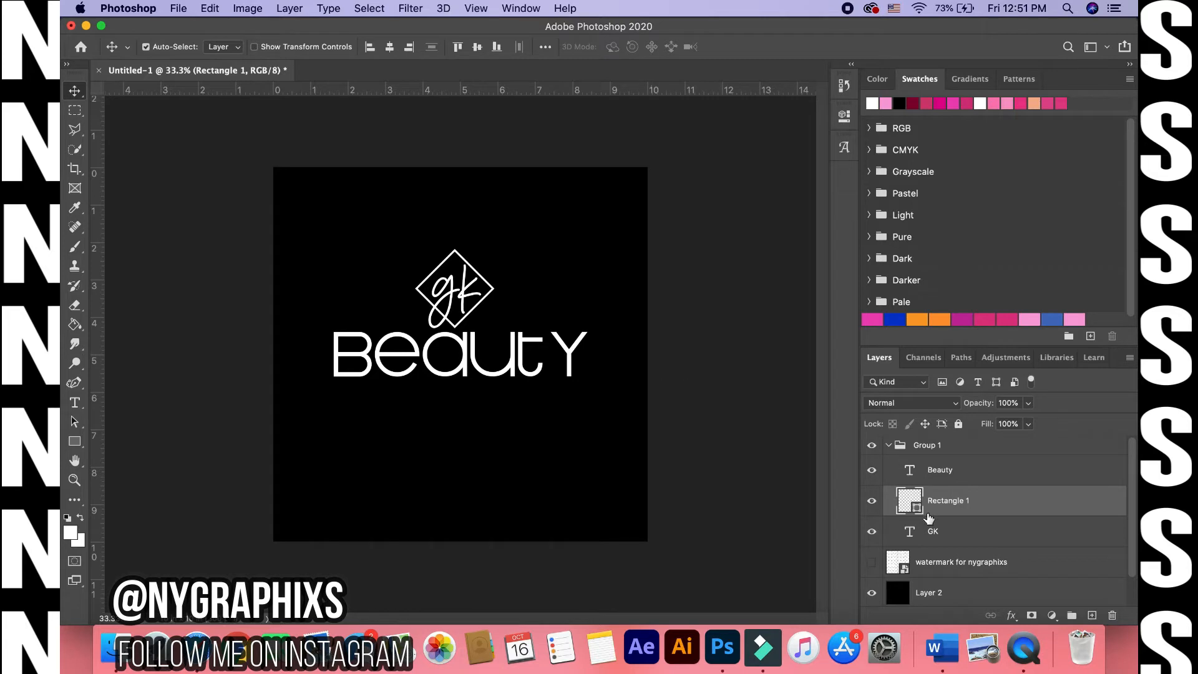
click(888, 445)
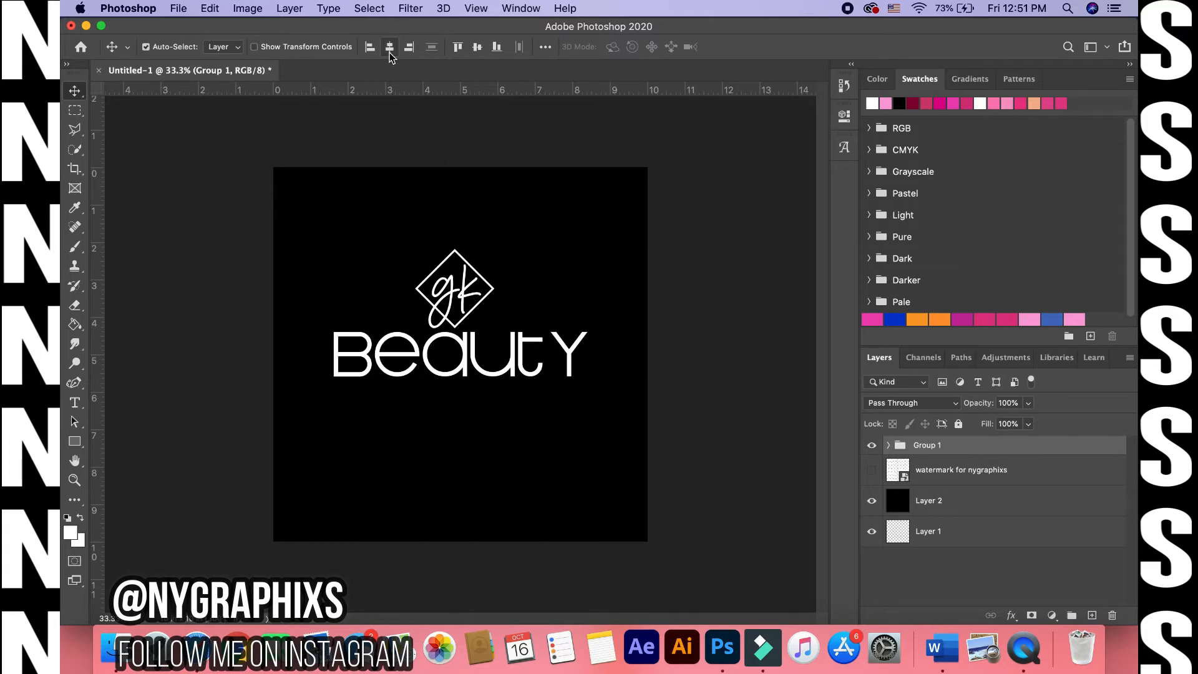
click(478, 53)
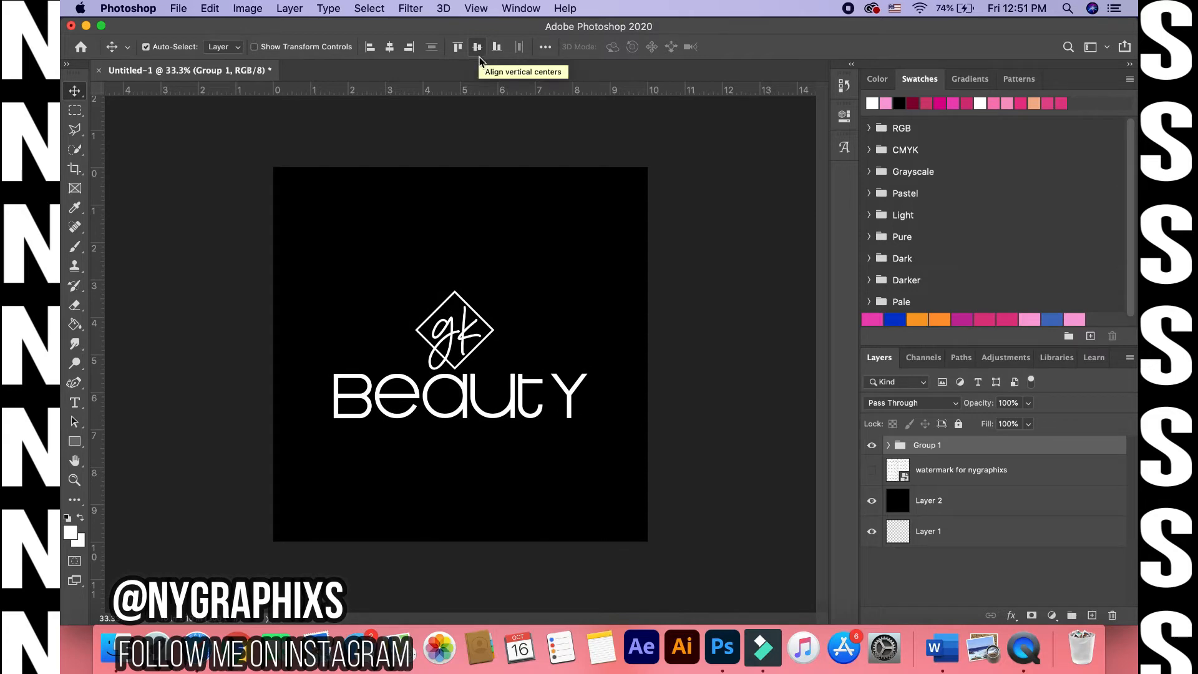
- Scale Group 1 up proportionally to about 120% from its upper-left corner with Free Transform
click(210, 9)
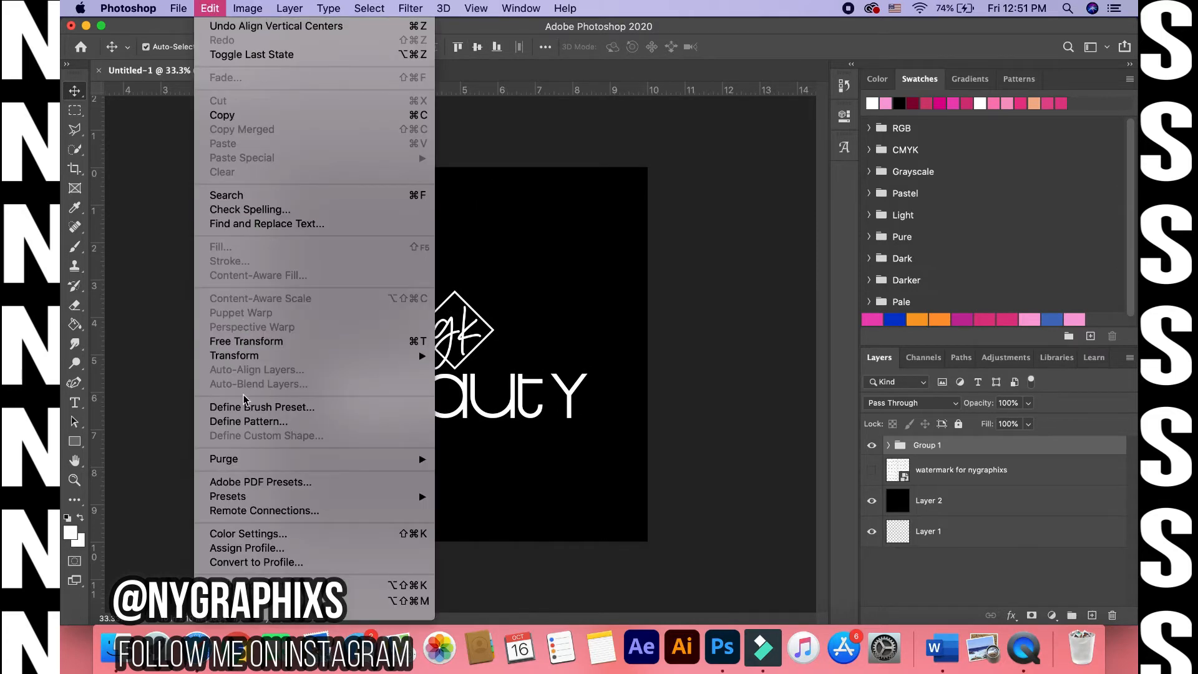
click(235, 341)
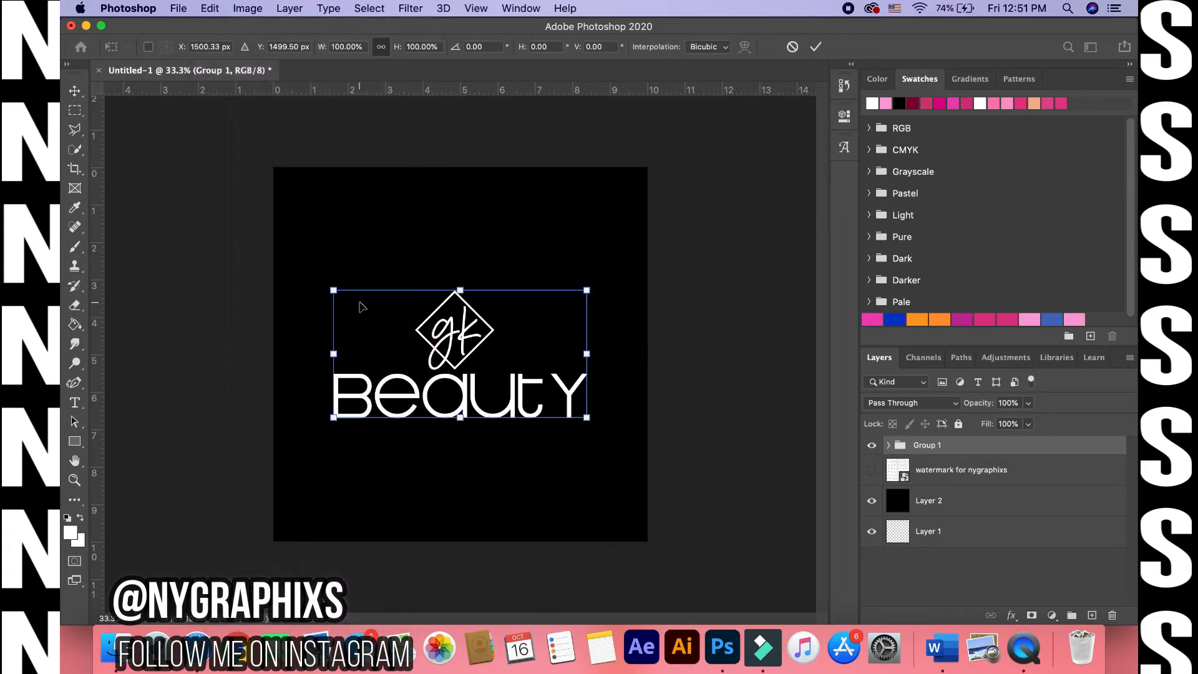
drag(325, 279, 278, 255)
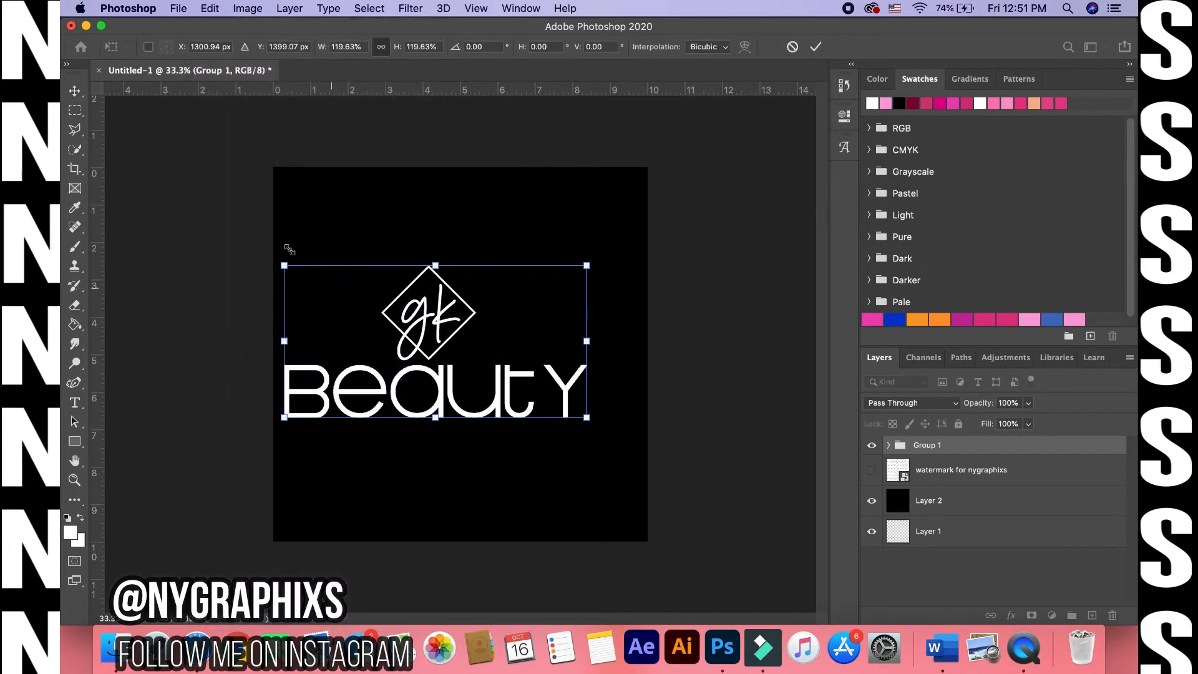
click(75, 92)
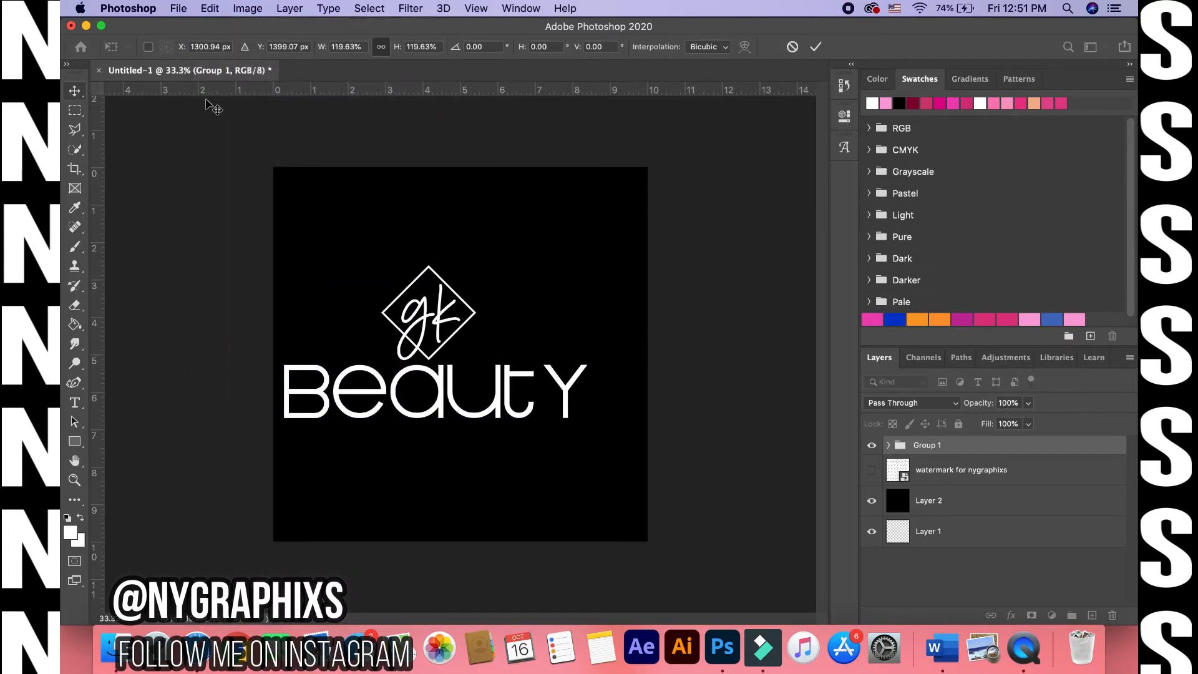
- Center Group 1 horizontally and vertically on the canvas
click(390, 47)
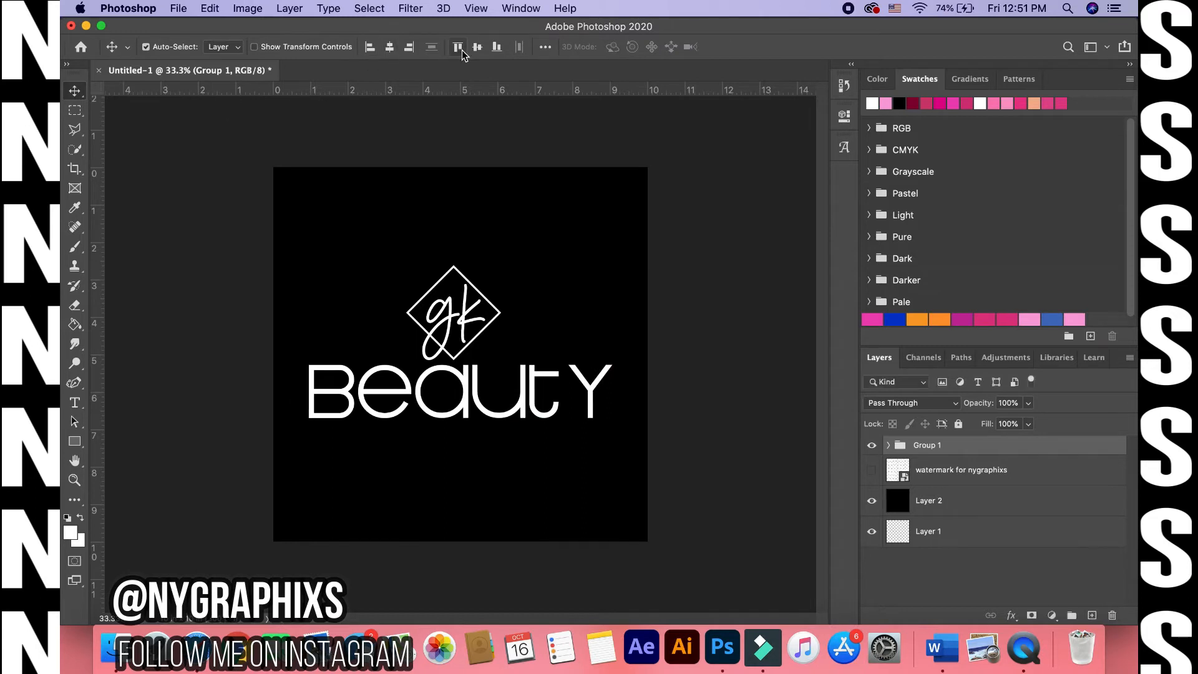
click(477, 47)
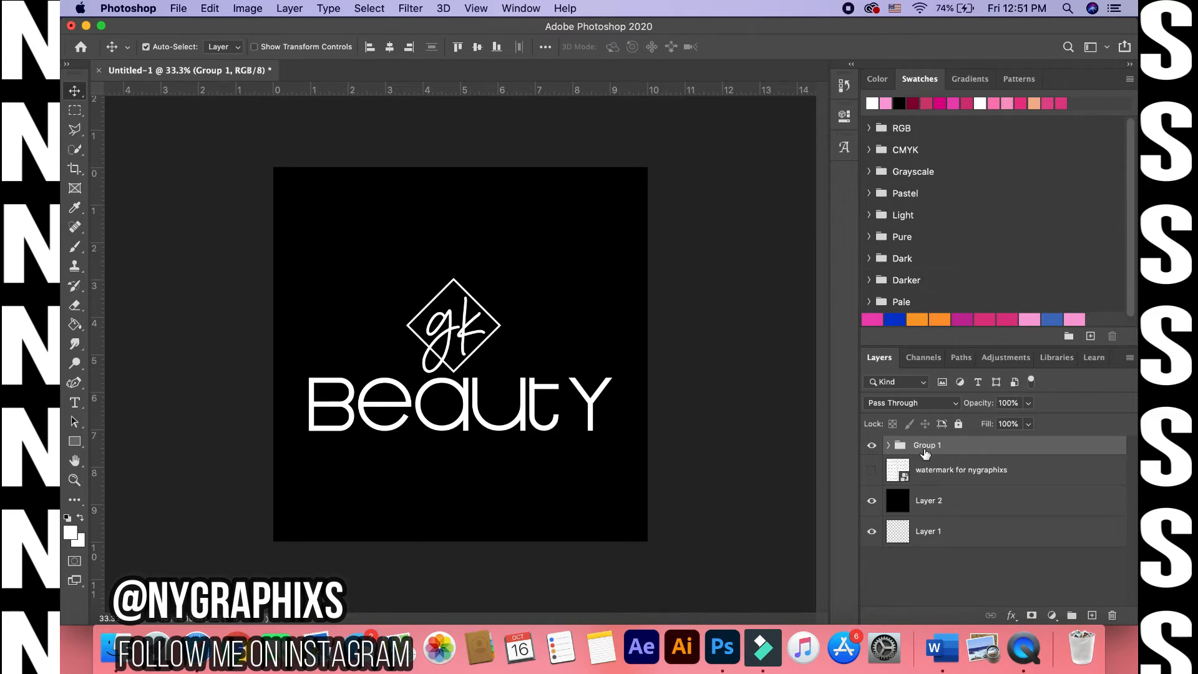
- Try several preset layer styles on the "Beauty" text and apply the light pink one with Bevel & Emboss and Color Overlay
click(888, 445)
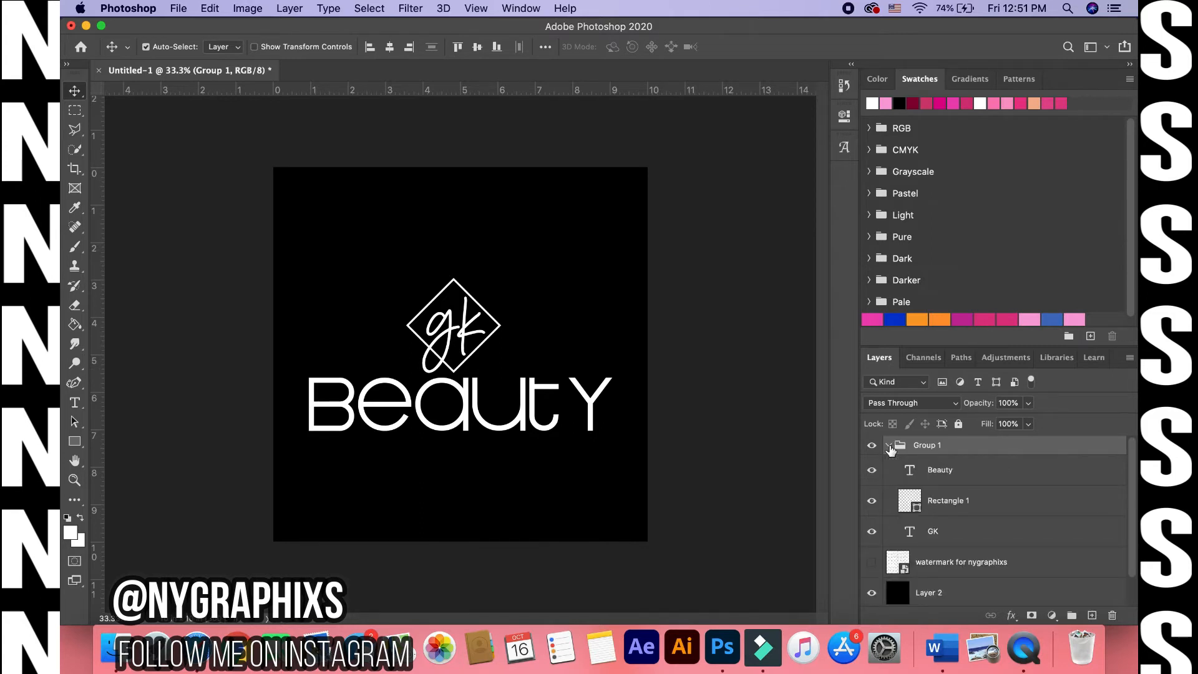
click(965, 474)
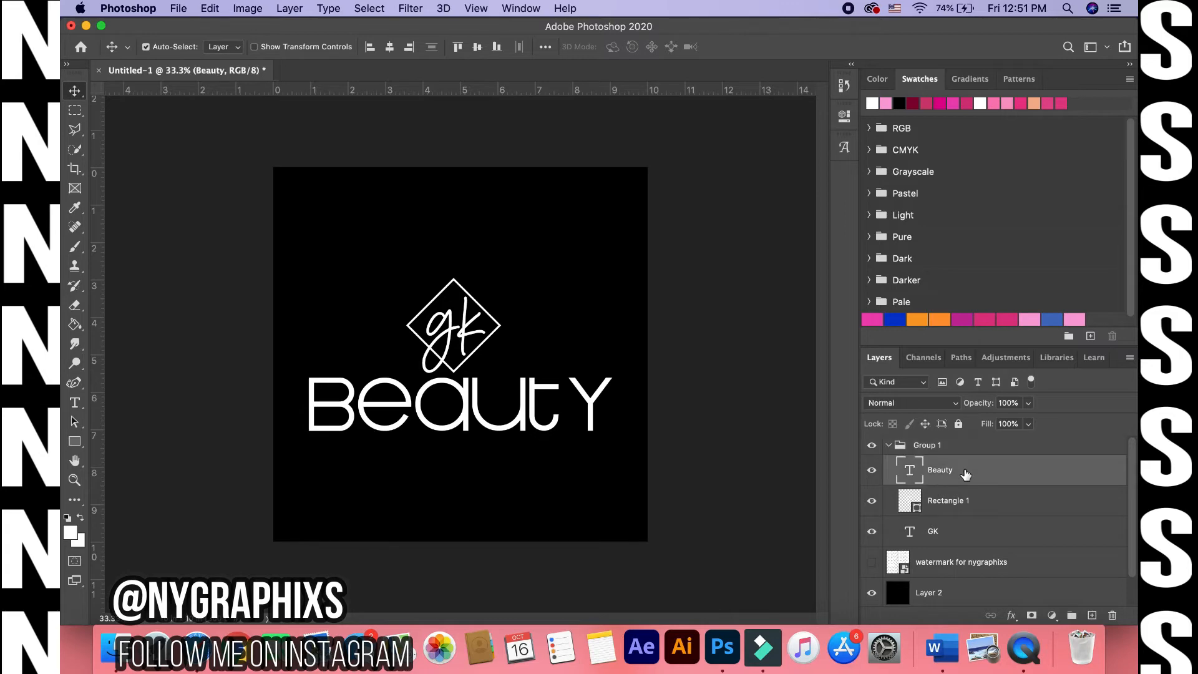
double_click(966, 474)
click(653, 170)
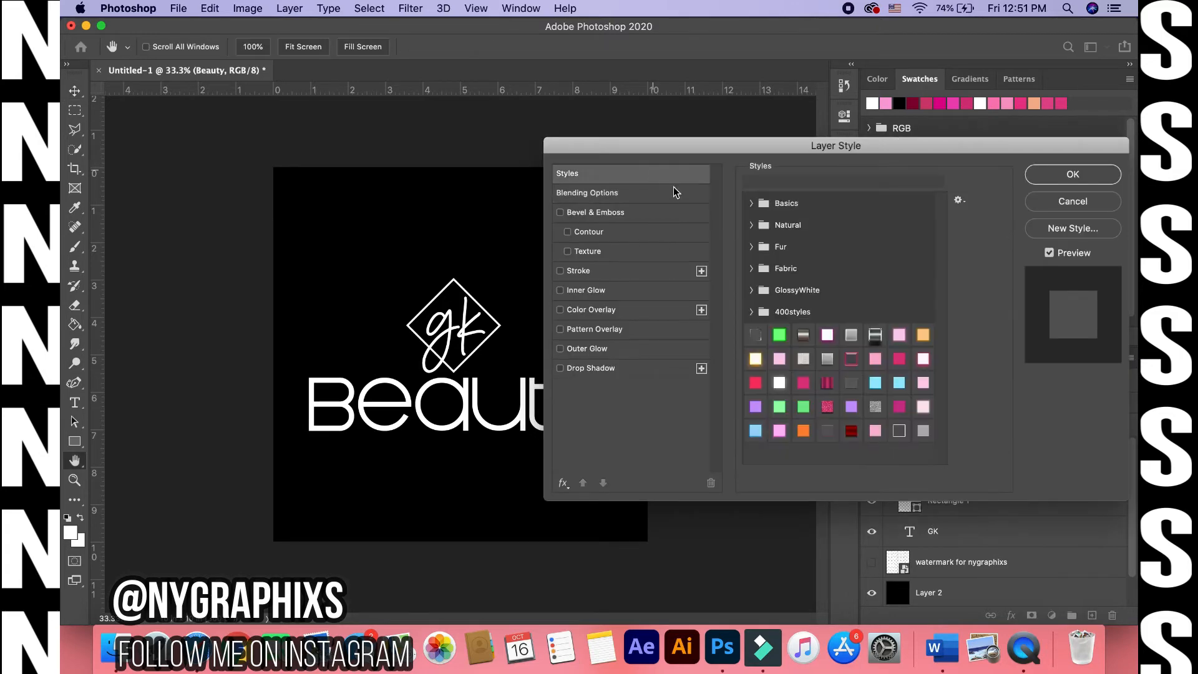
click(823, 366)
click(808, 385)
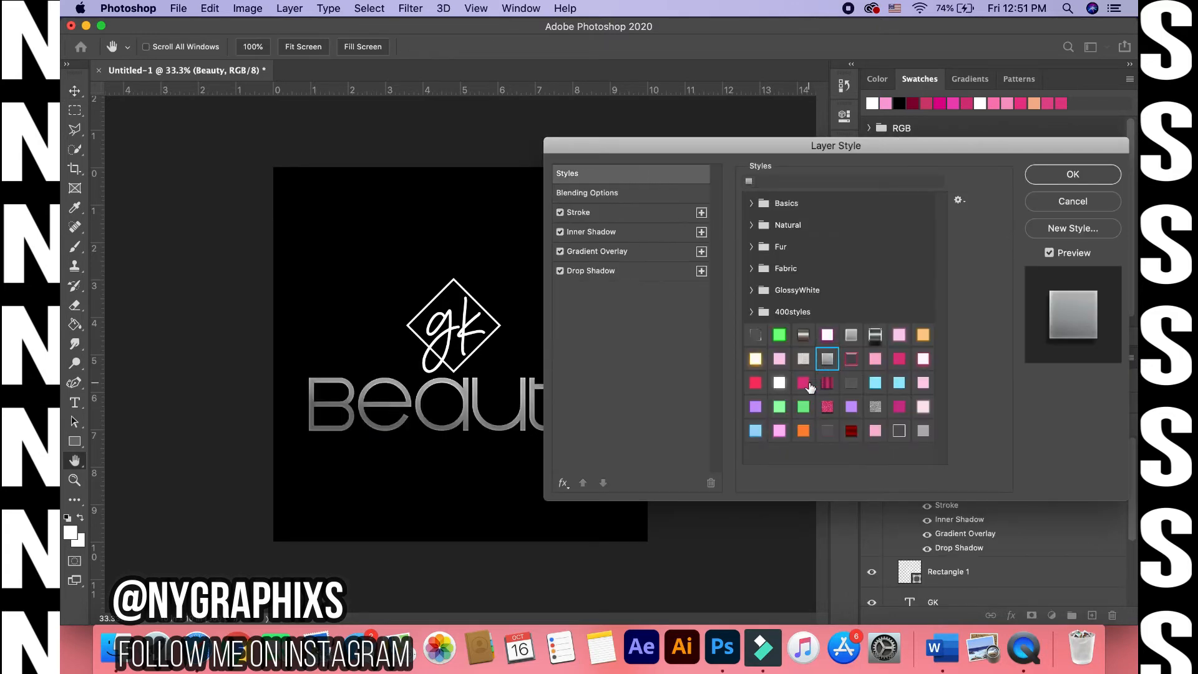
click(849, 408)
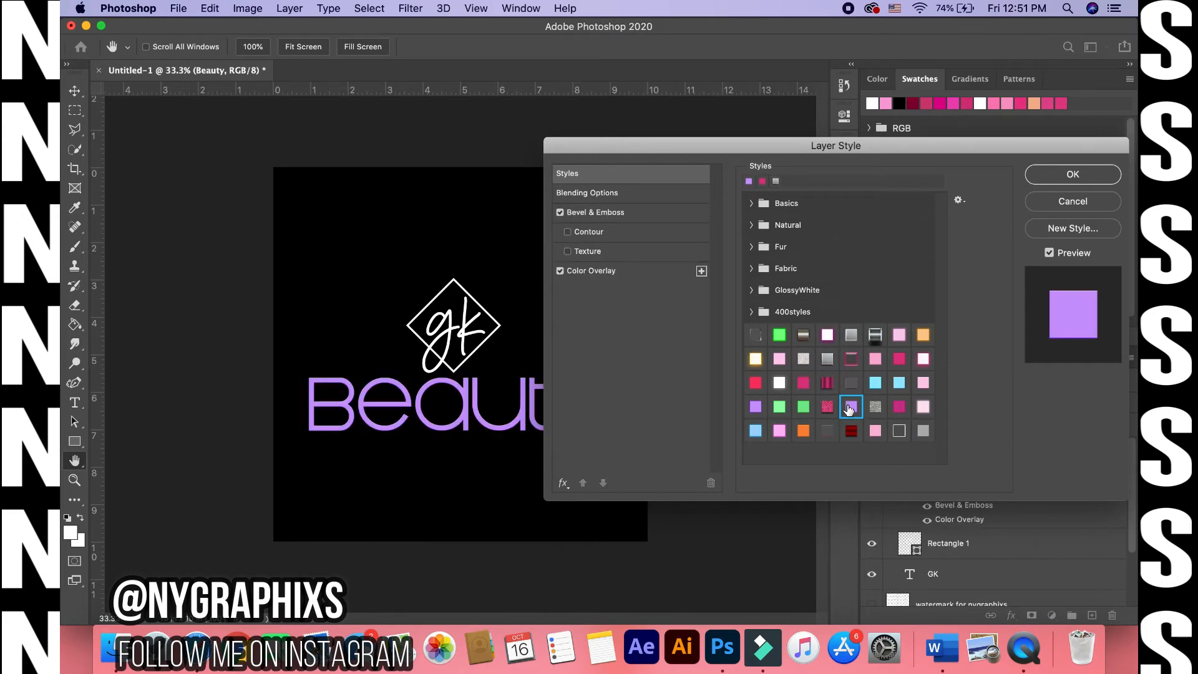
click(874, 430)
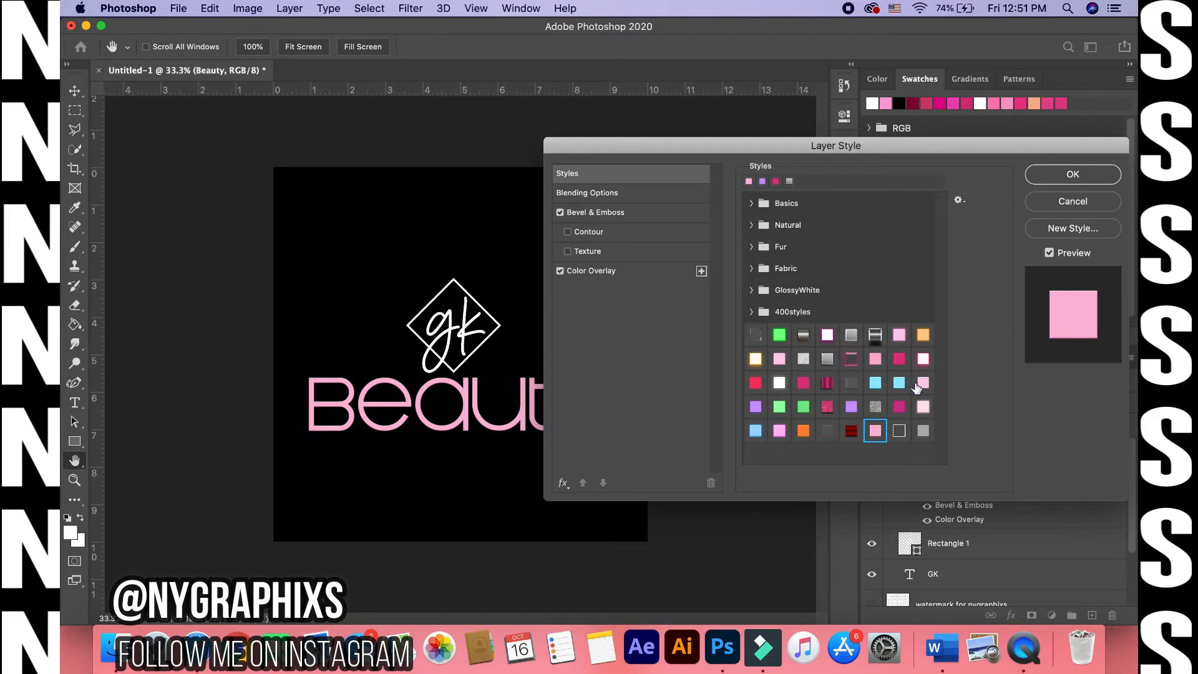
click(916, 386)
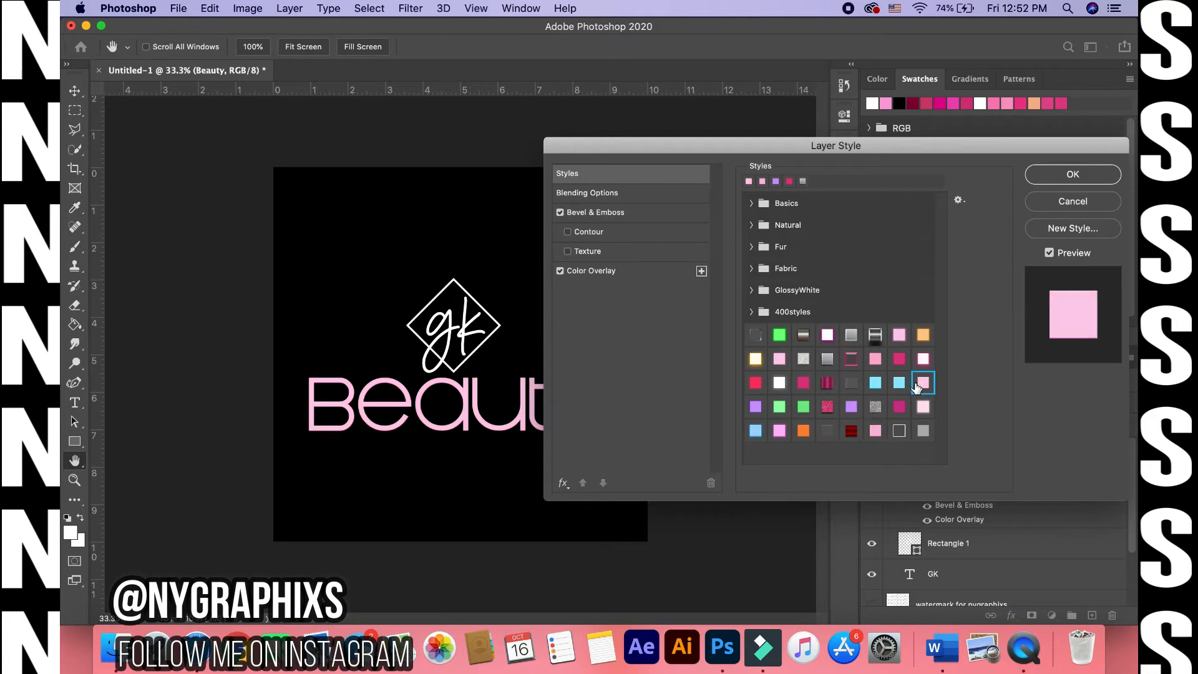
click(1047, 182)
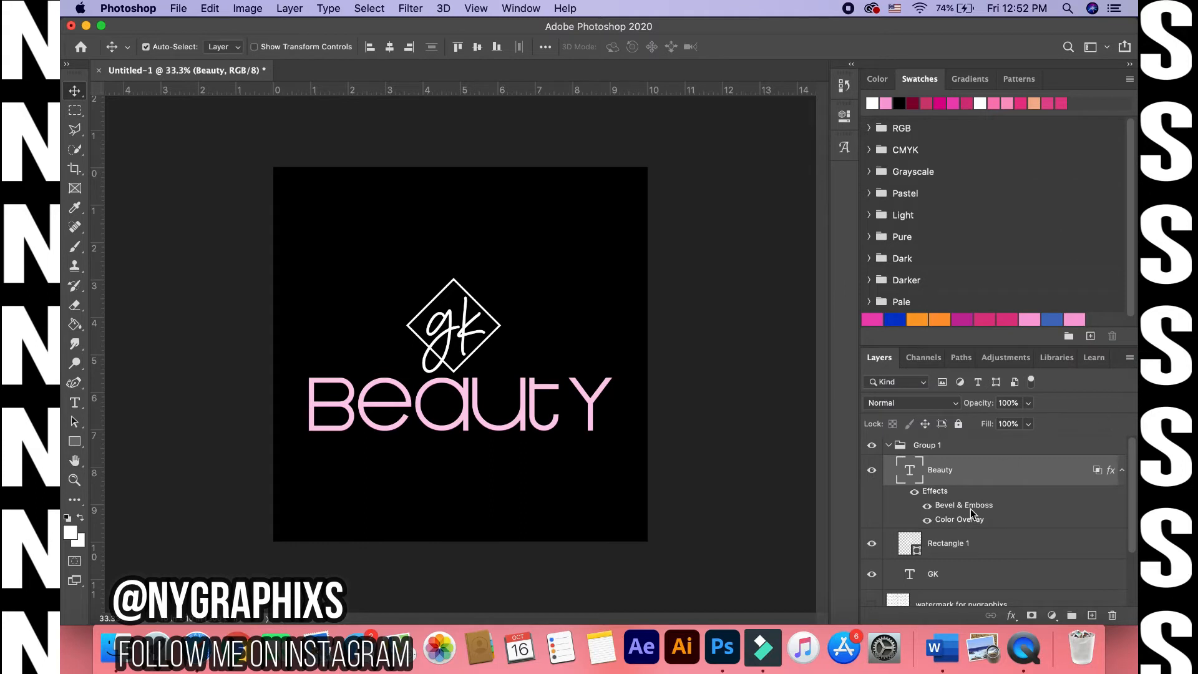
- Open the Layer Style settings of Rectangle 1 in Group 1 and show all effects in the effects list
click(888, 446)
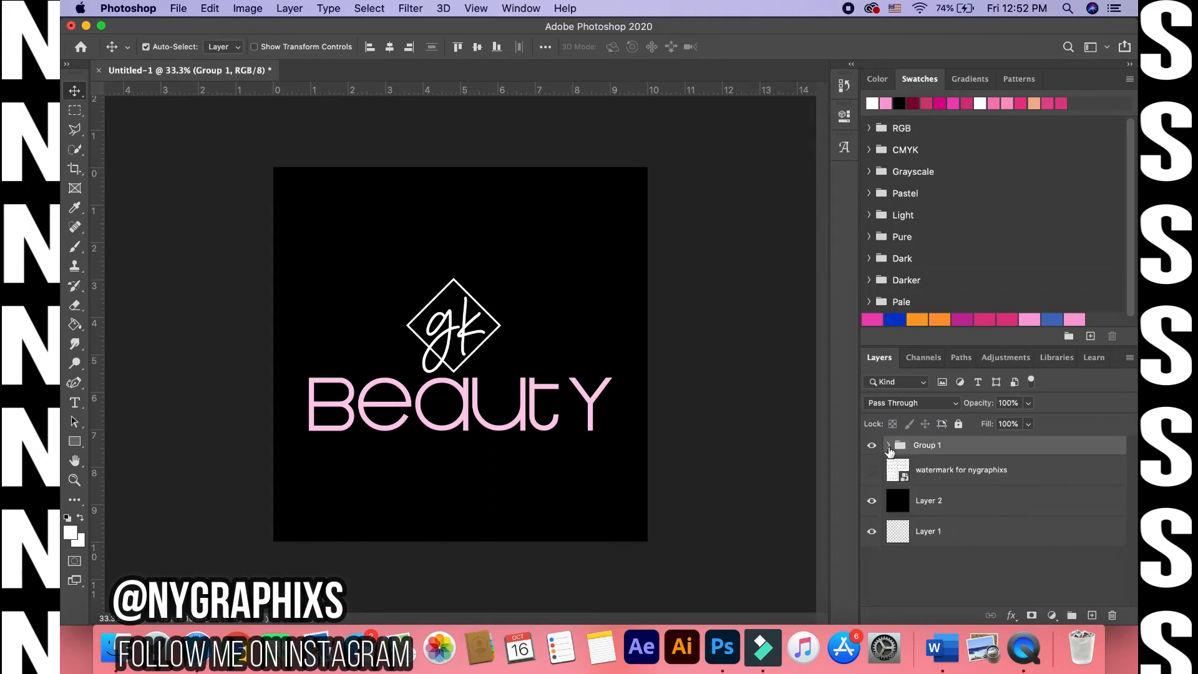
click(889, 446)
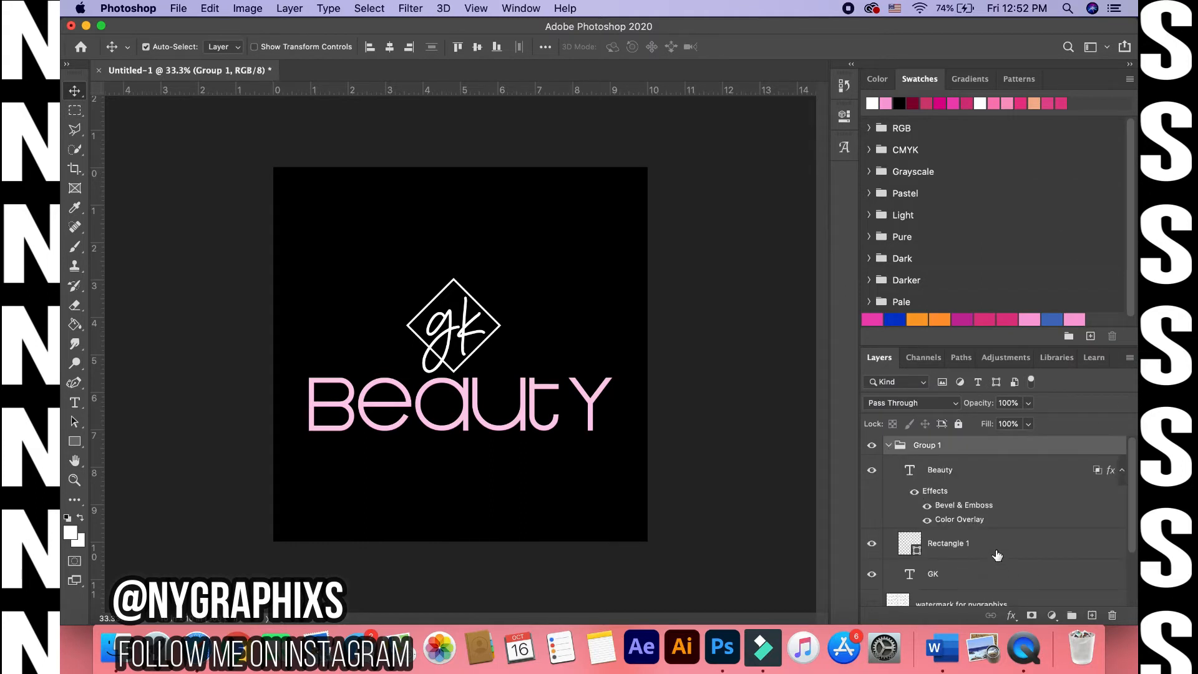
click(997, 554)
double_click(997, 554)
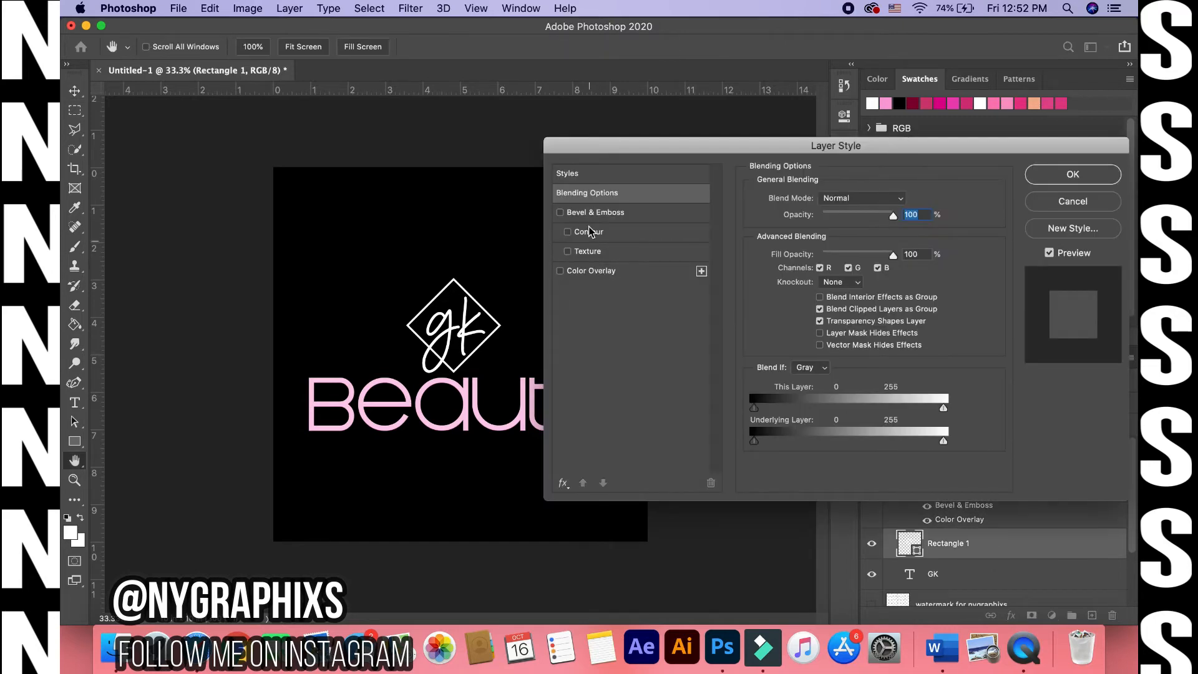
click(581, 174)
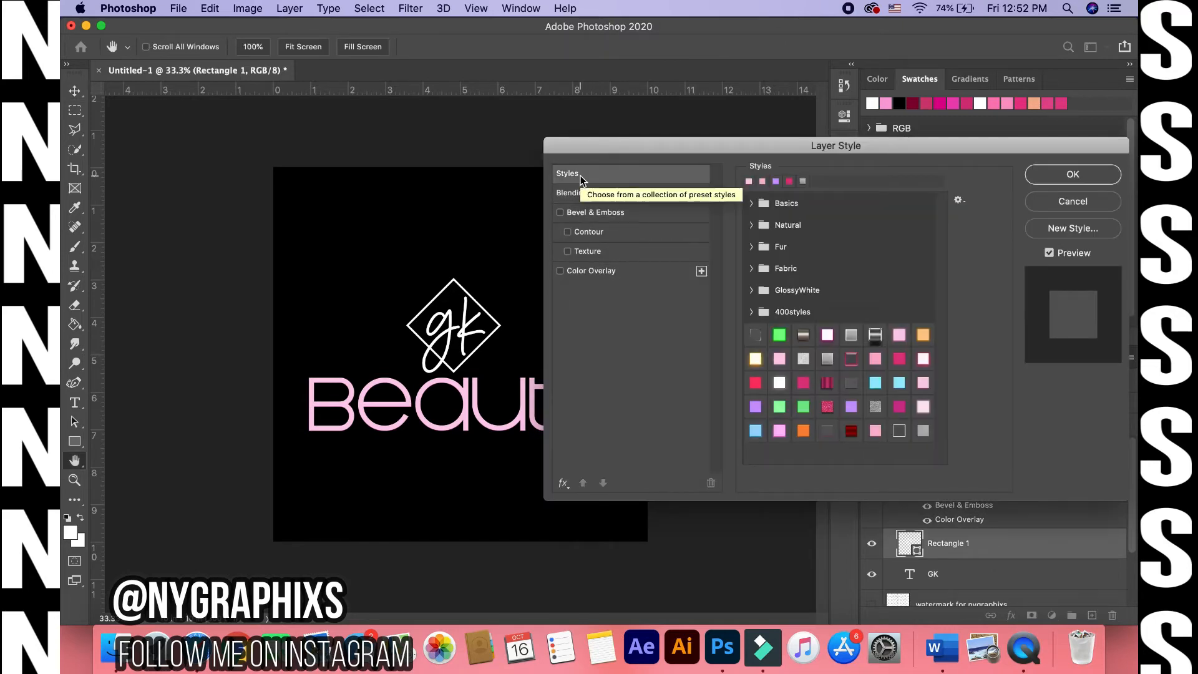
click(563, 483)
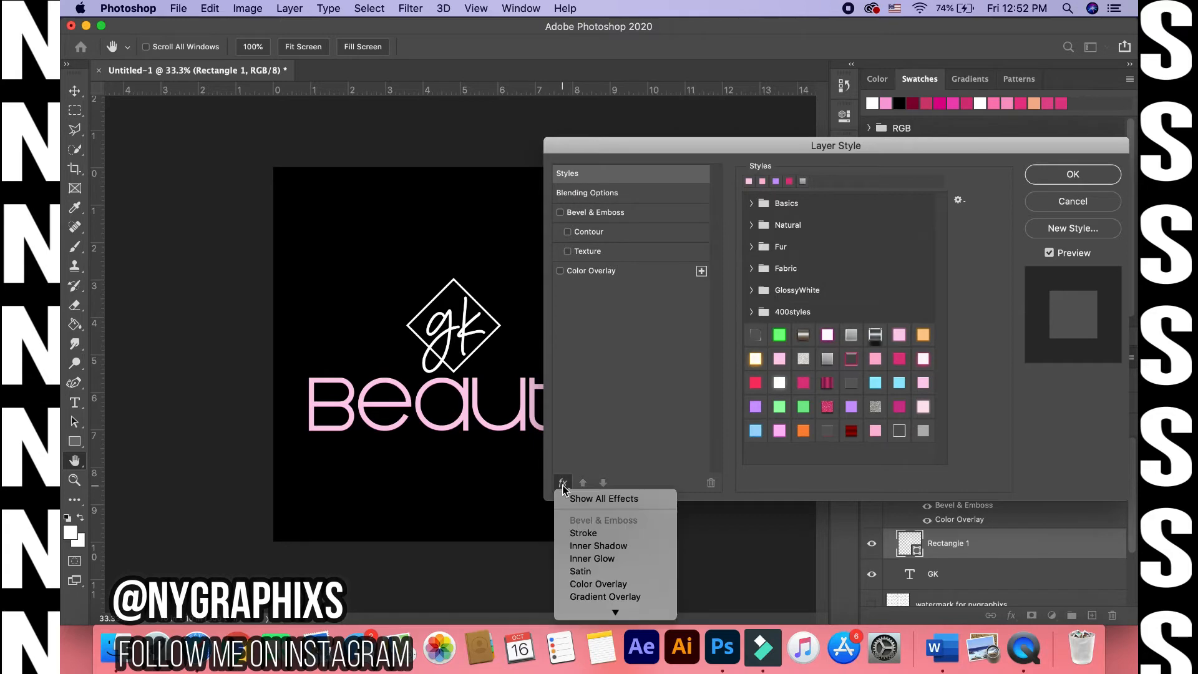
click(590, 499)
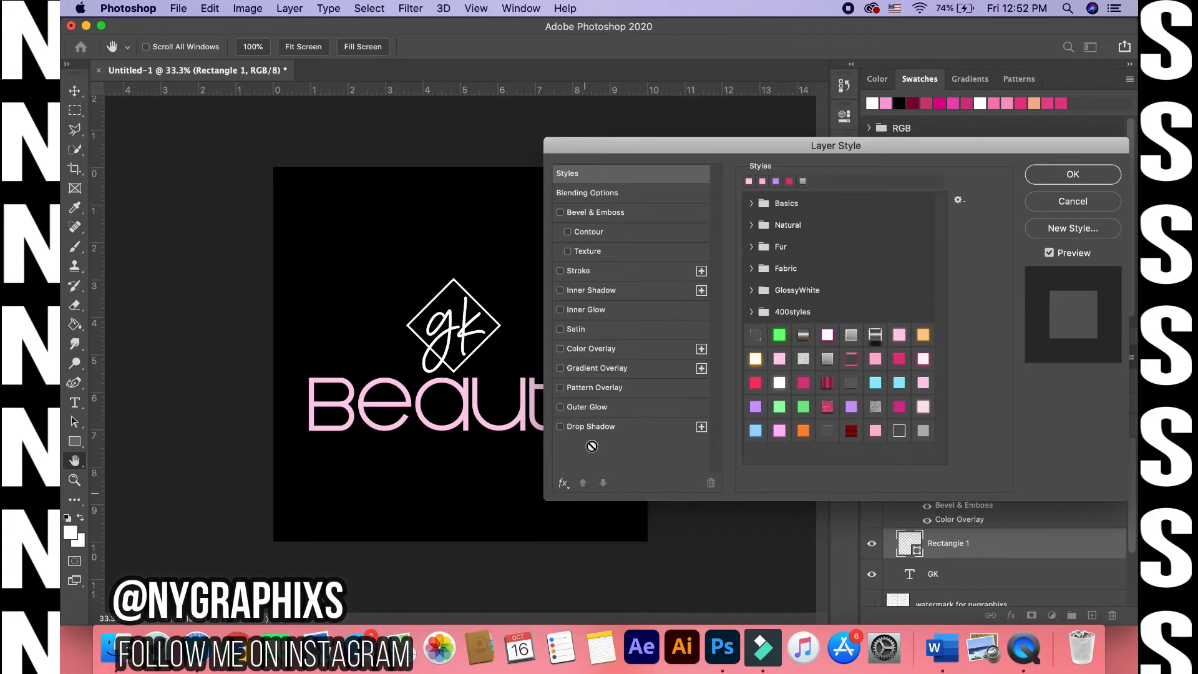
- Add a Gradient Overlay to the diamond with 100% opacity and 146% scale
click(593, 369)
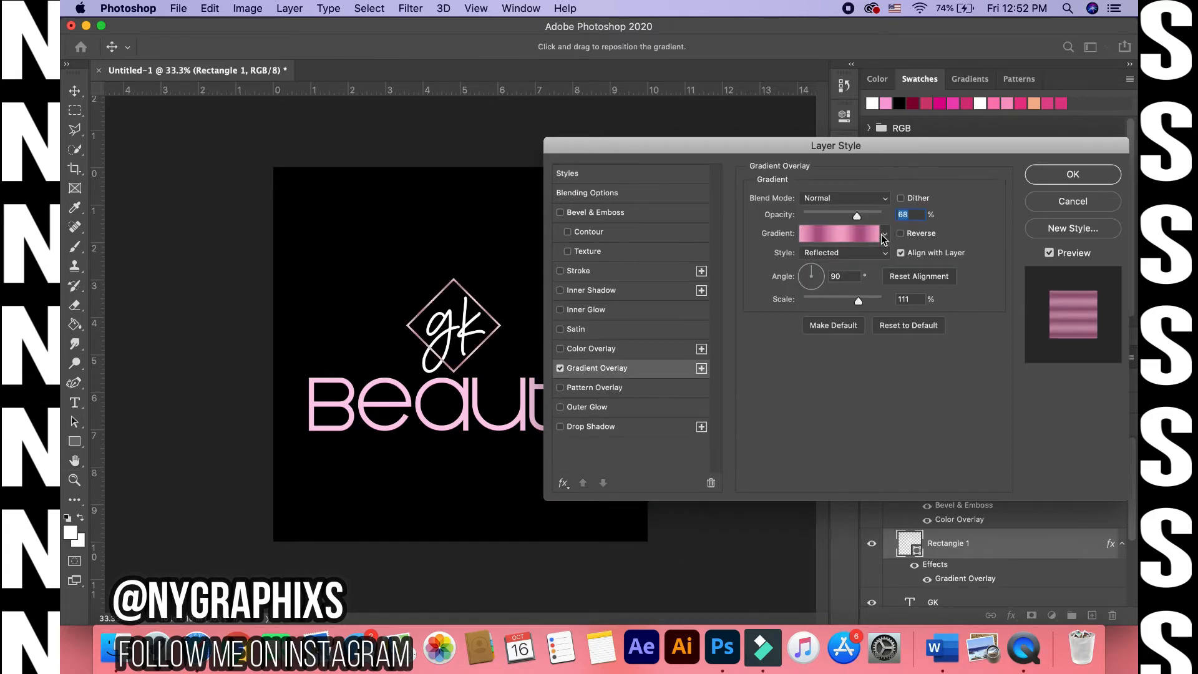
drag(857, 218, 897, 220)
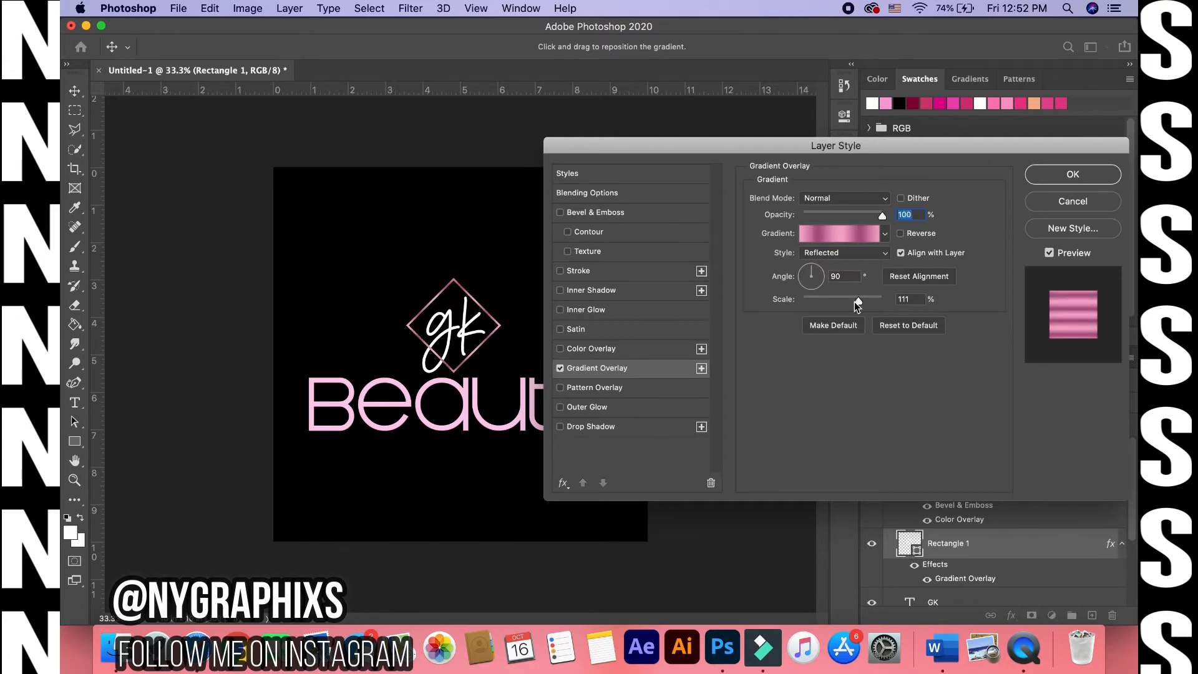
drag(854, 302, 880, 303)
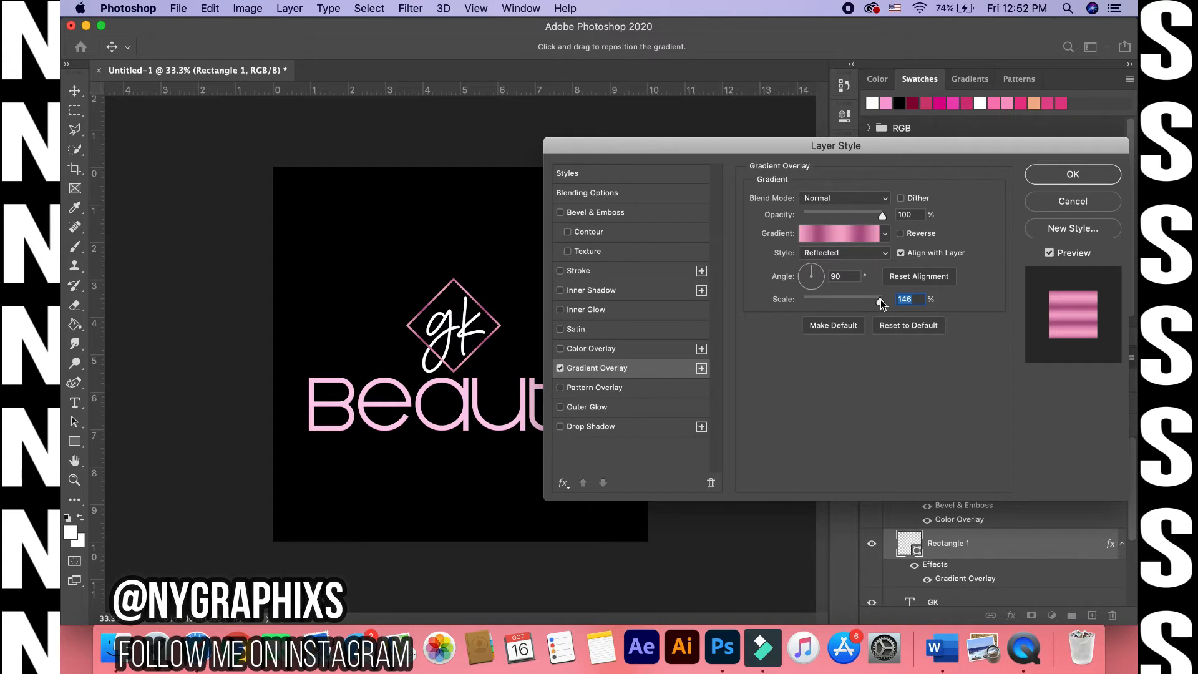
- Choose the yellow-gold metallic gradient preset for the diamond's Gradient Overlay
click(886, 238)
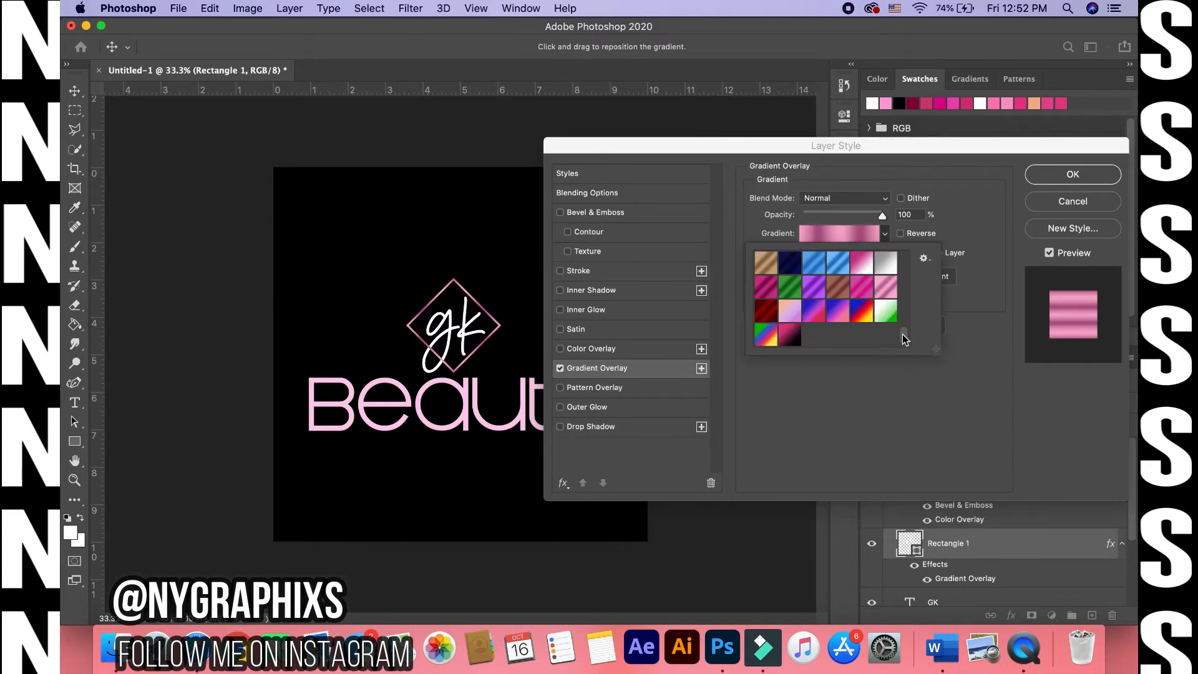
scroll(902, 335, up, 2)
click(772, 319)
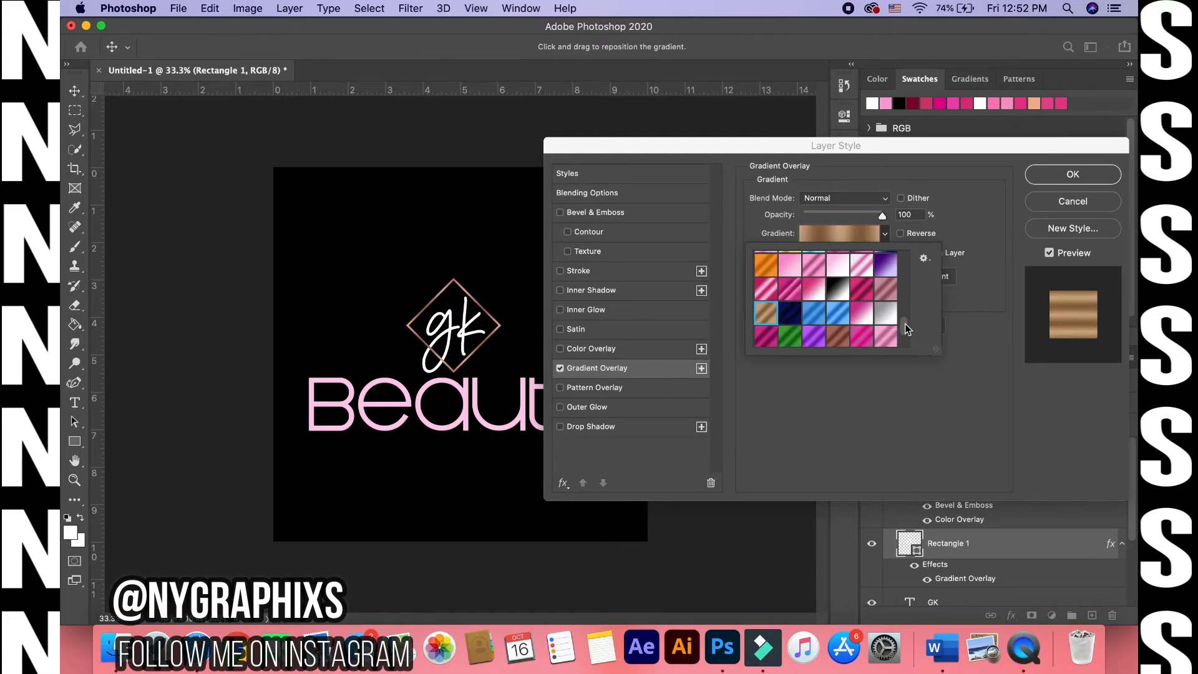
scroll(907, 328, up, 3)
click(792, 290)
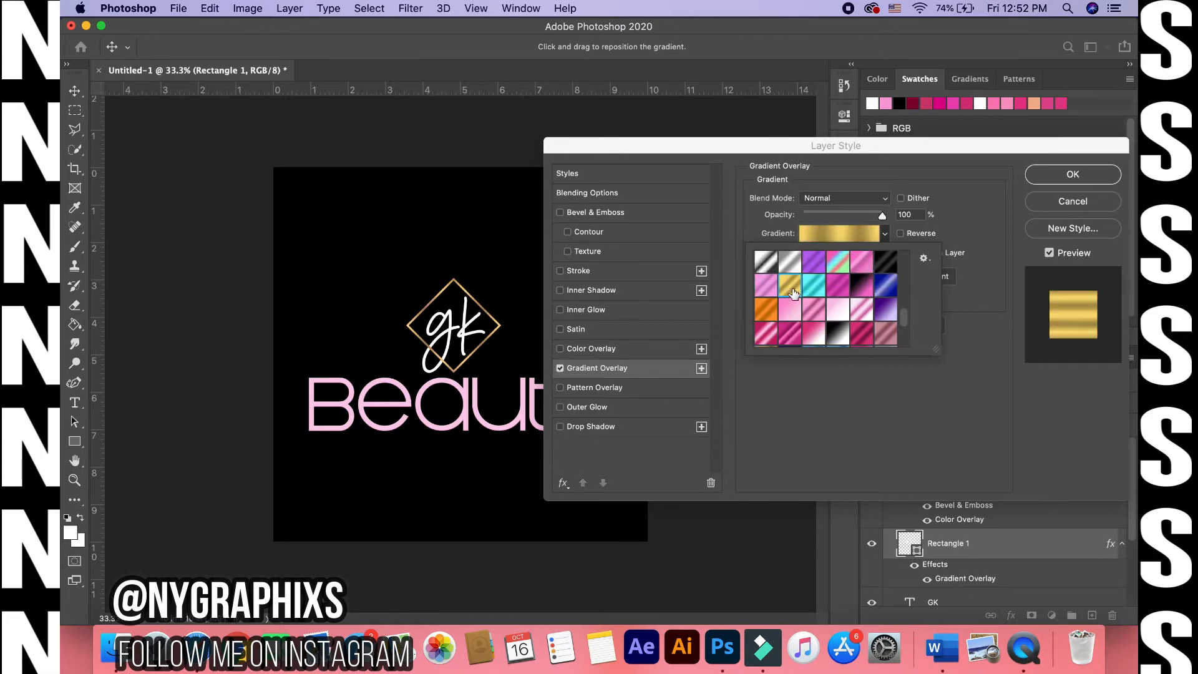
click(839, 403)
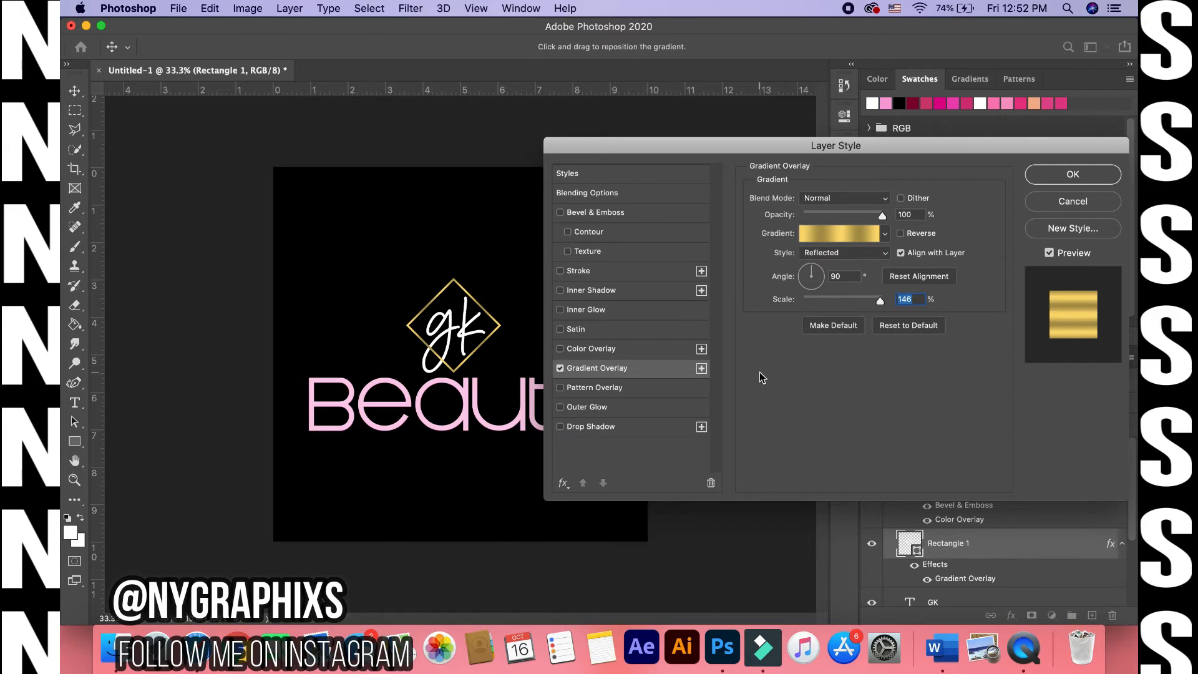
- Add Bevel & Emboss to the diamond, try several gloss contours and choose the multi-peaked third preset in the second row
click(625, 213)
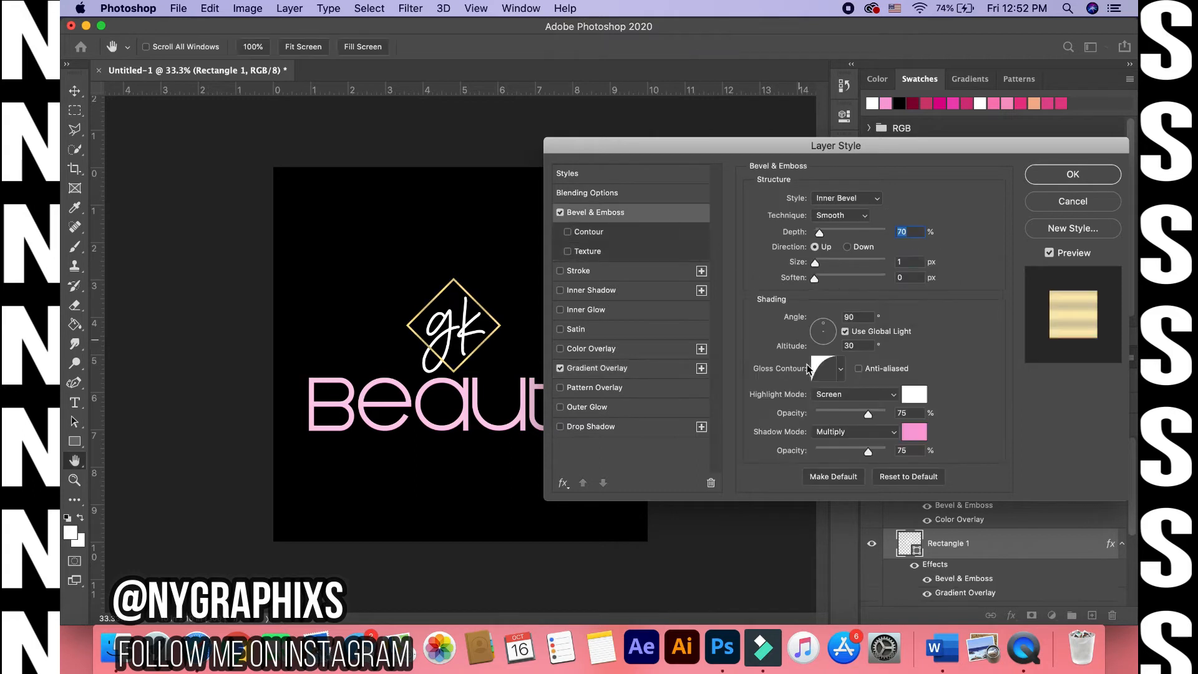
click(840, 369)
click(822, 402)
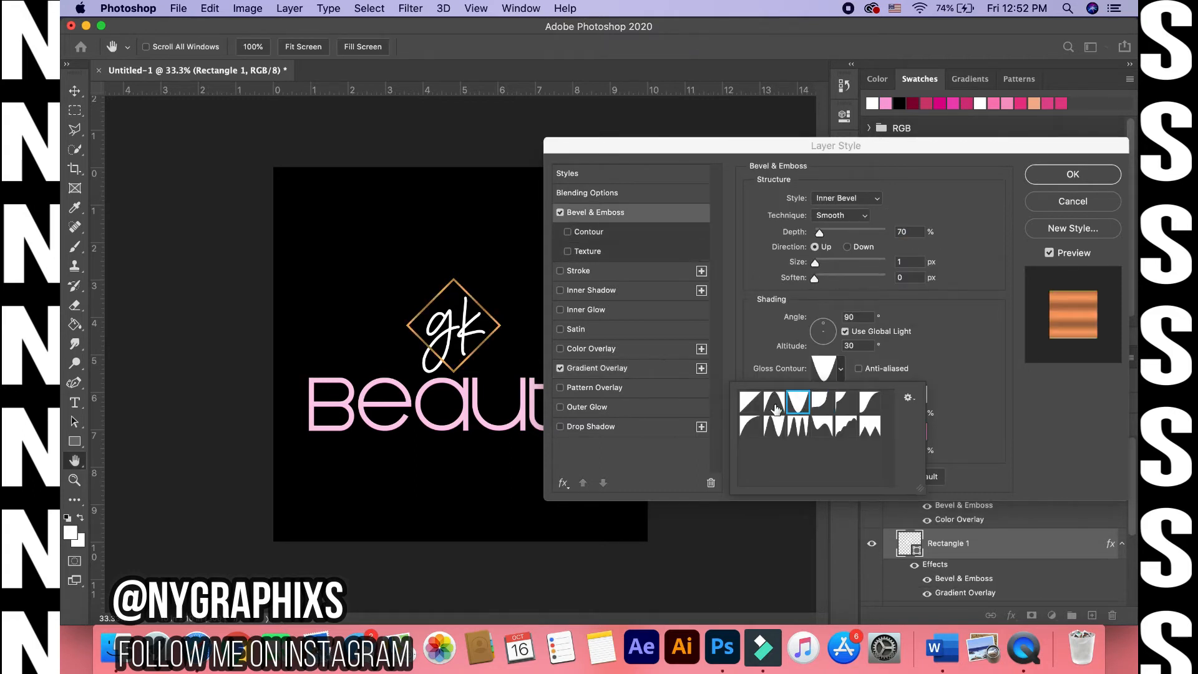
click(774, 406)
click(750, 406)
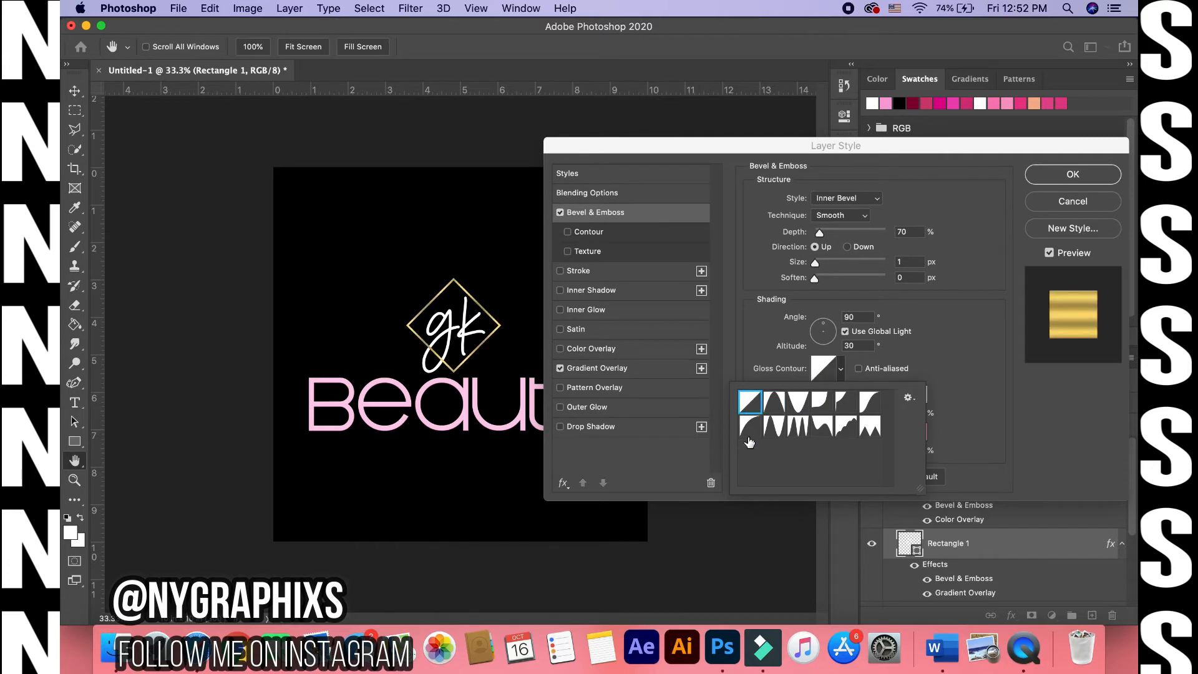
click(749, 437)
click(775, 437)
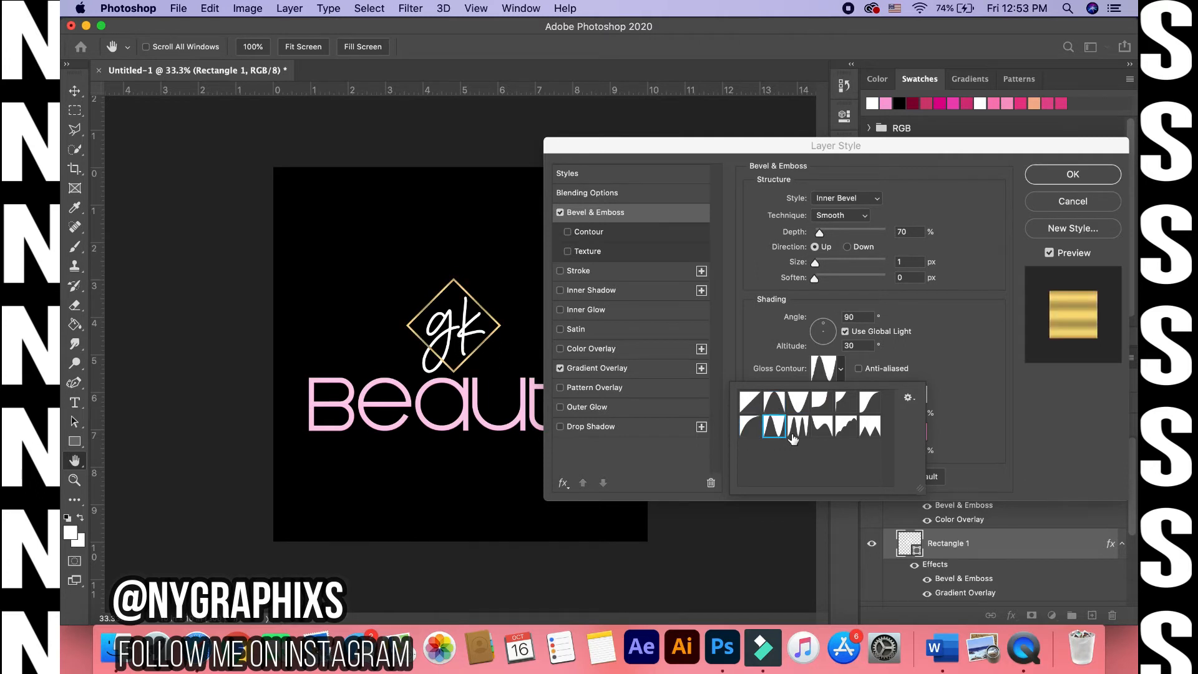
click(794, 430)
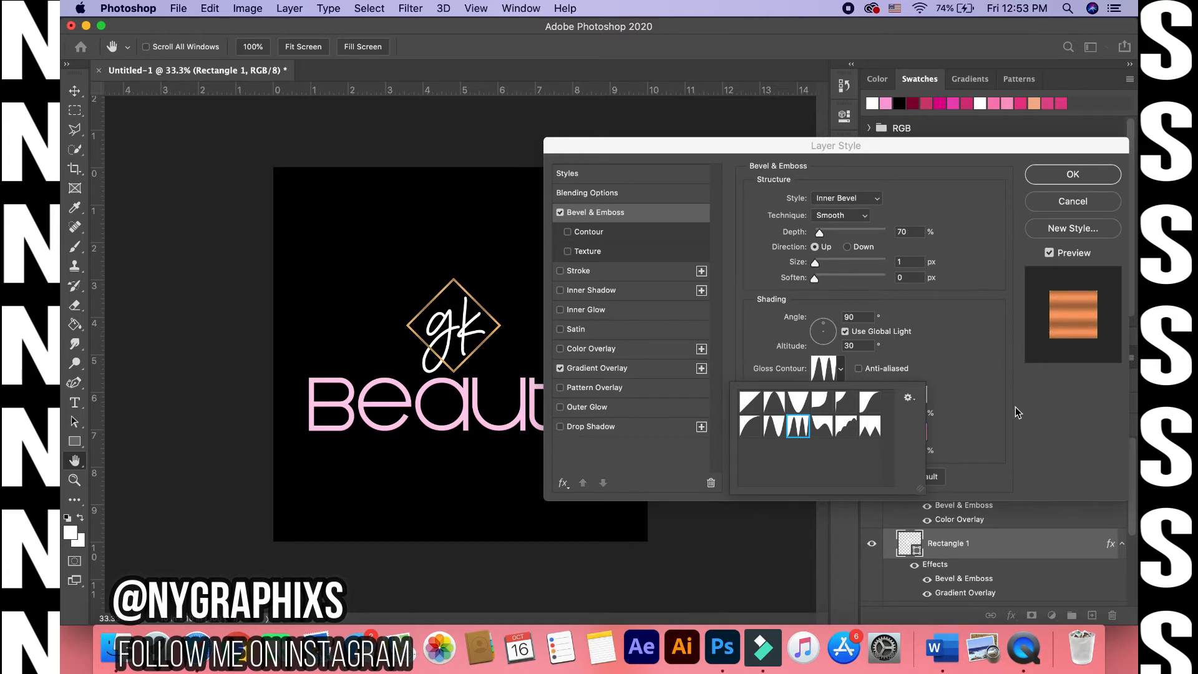
click(998, 433)
- Set the diamond's Bevel & Emboss shadow color to gray a1a0a1 and apply the layer style
click(917, 435)
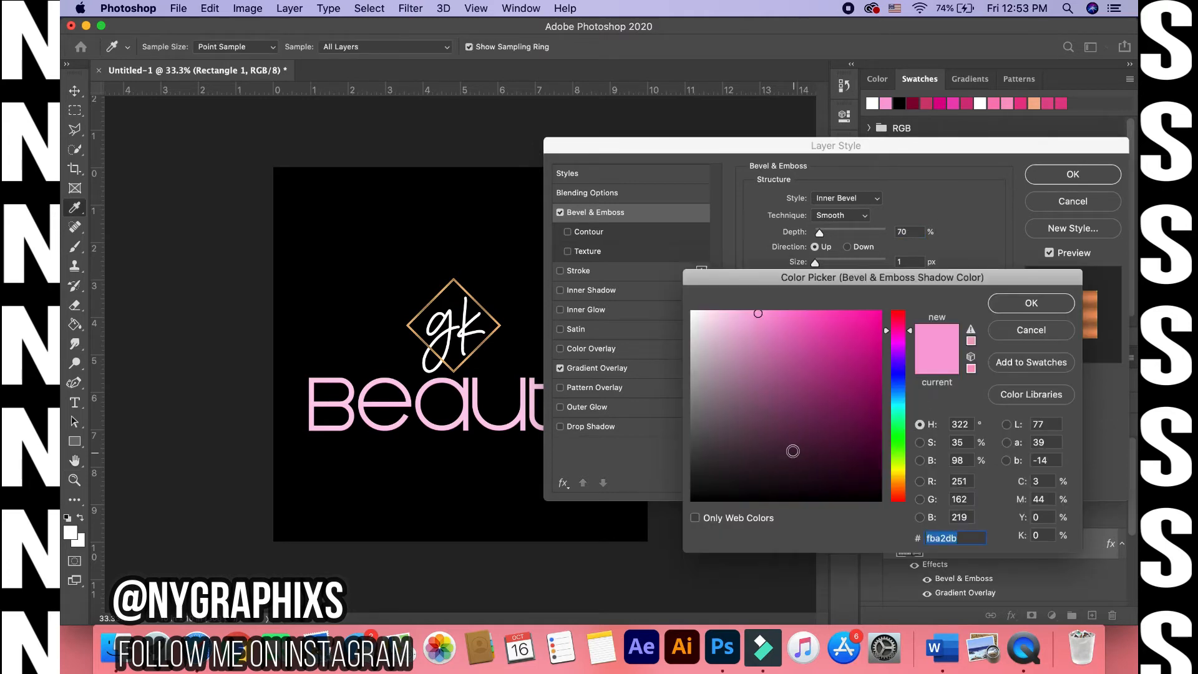
click(699, 338)
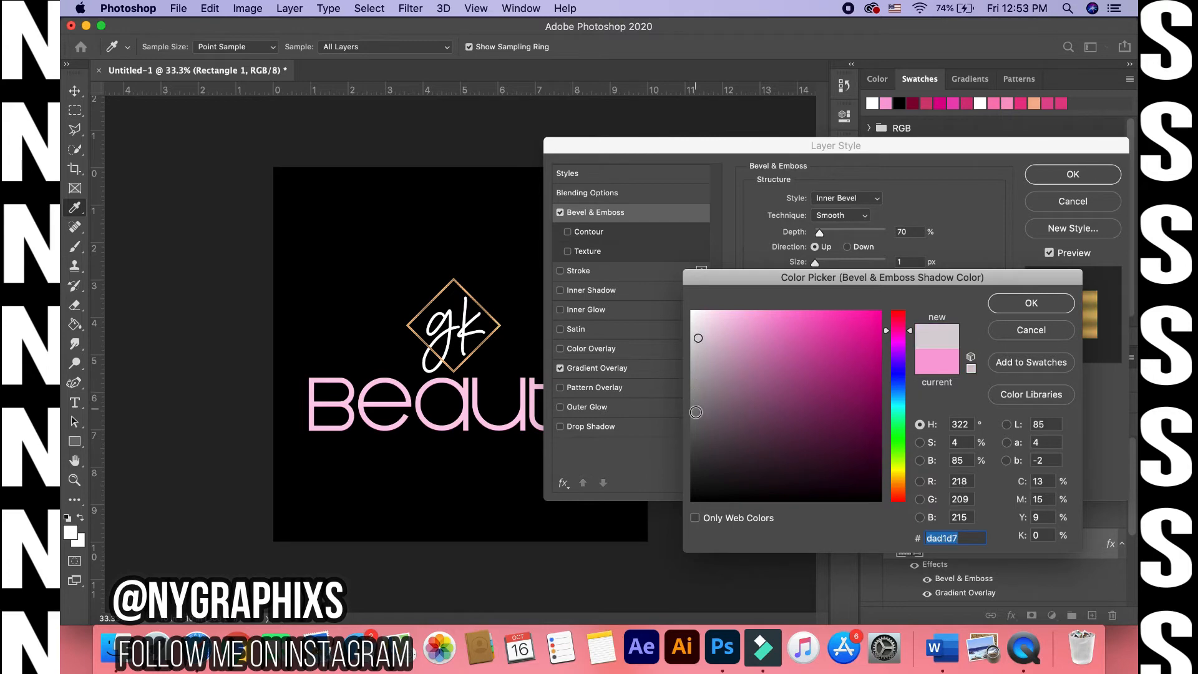
click(692, 419)
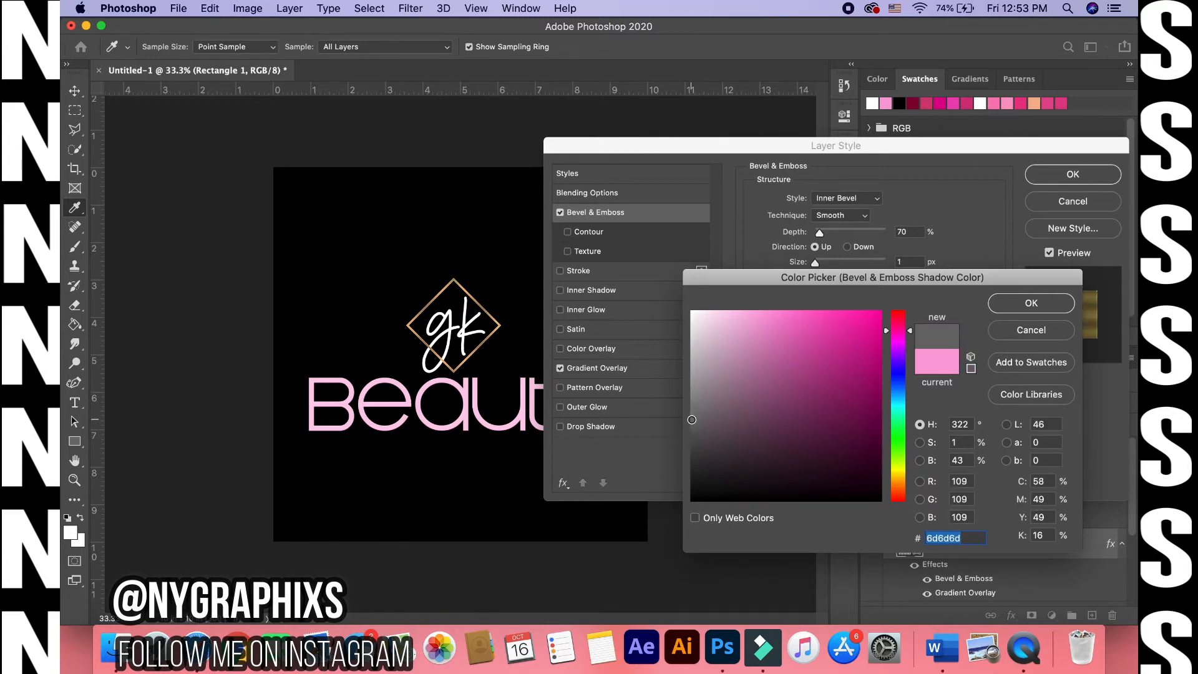
click(690, 358)
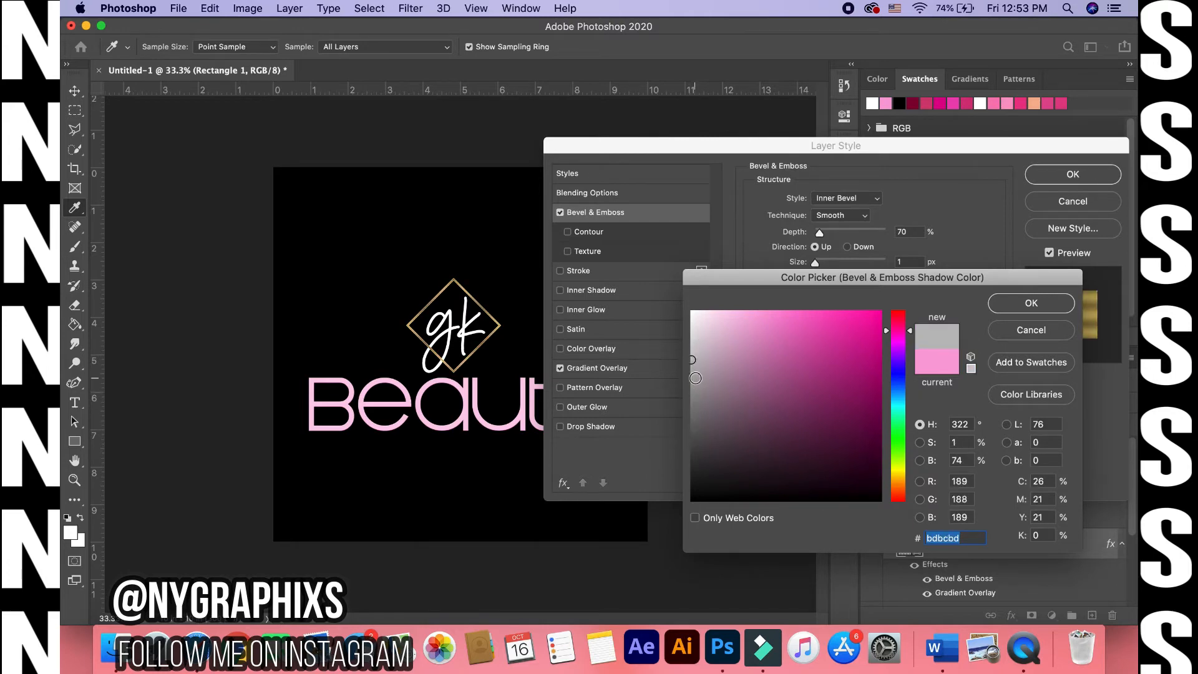
click(692, 381)
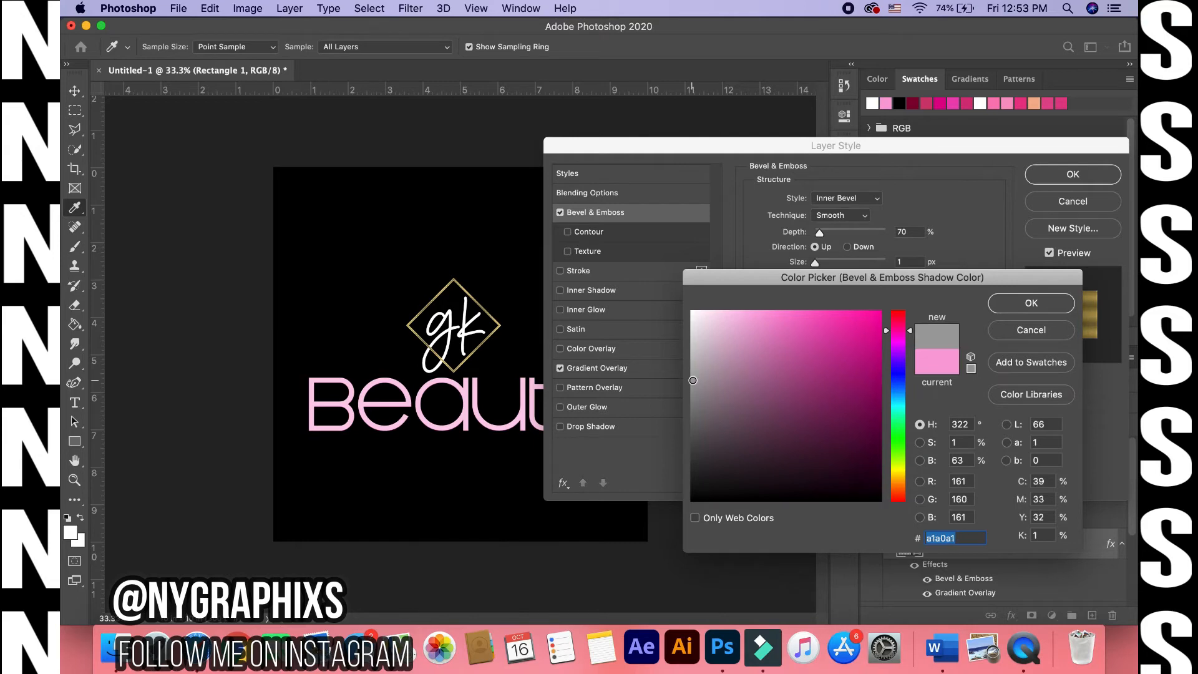
click(1031, 304)
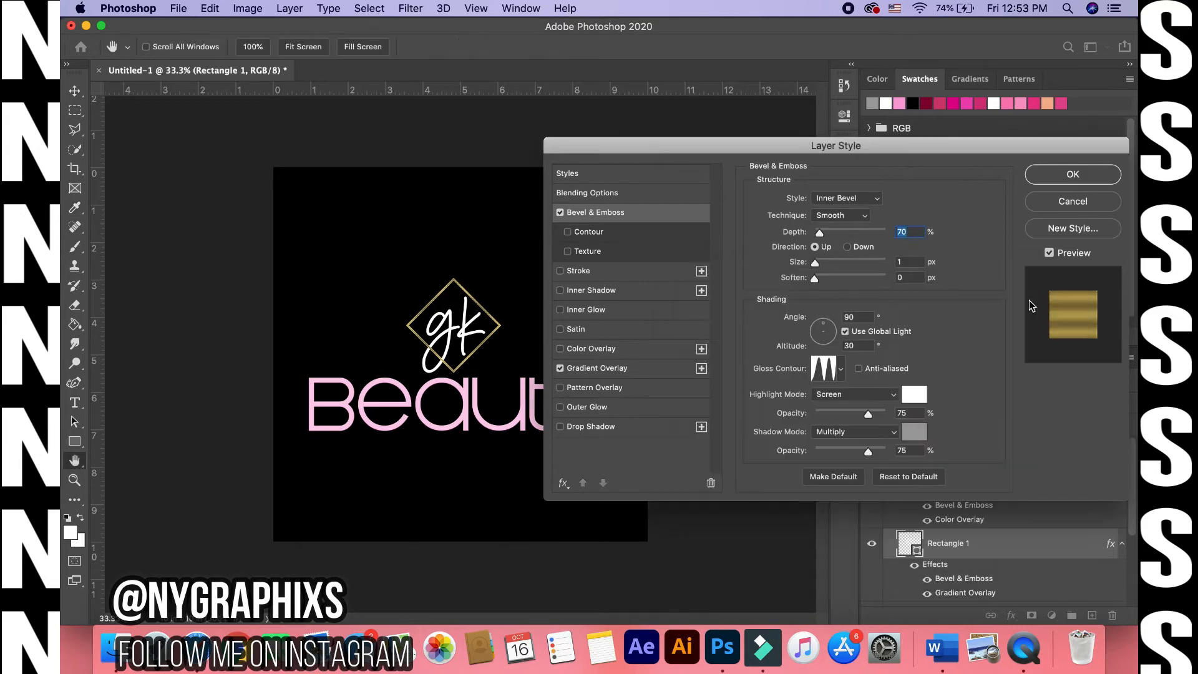
click(1059, 186)
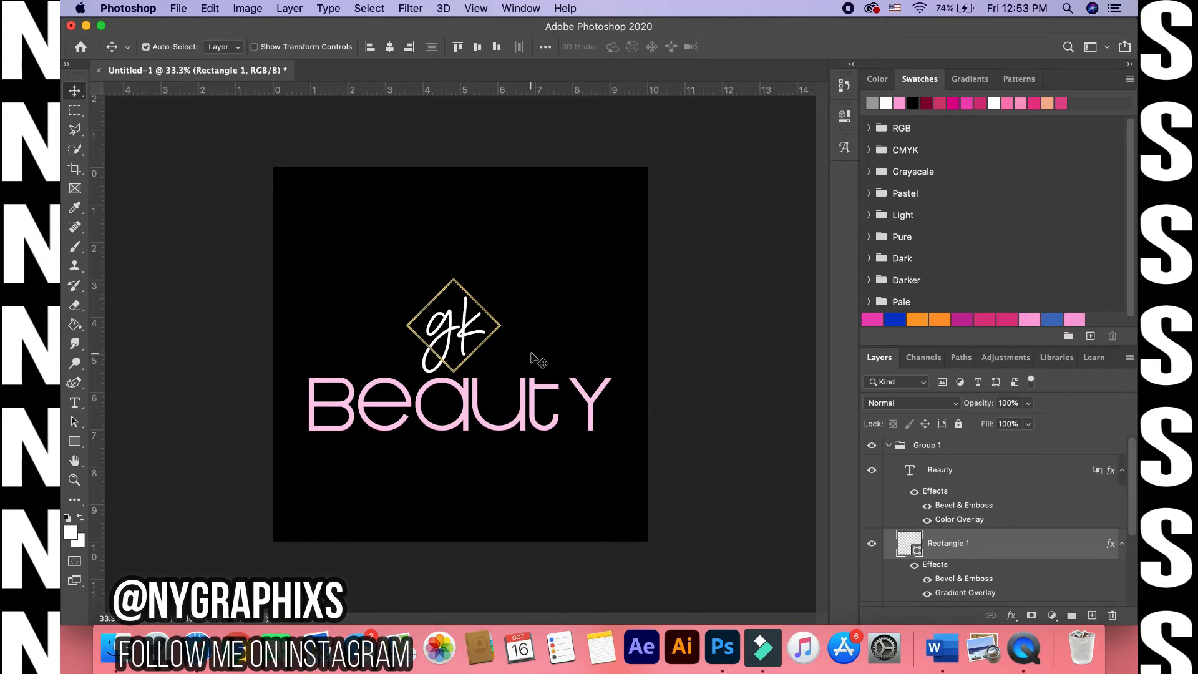
- Try several preset layer styles on the GK text, including white glow, pink bevel and white outline, and discard them
click(470, 336)
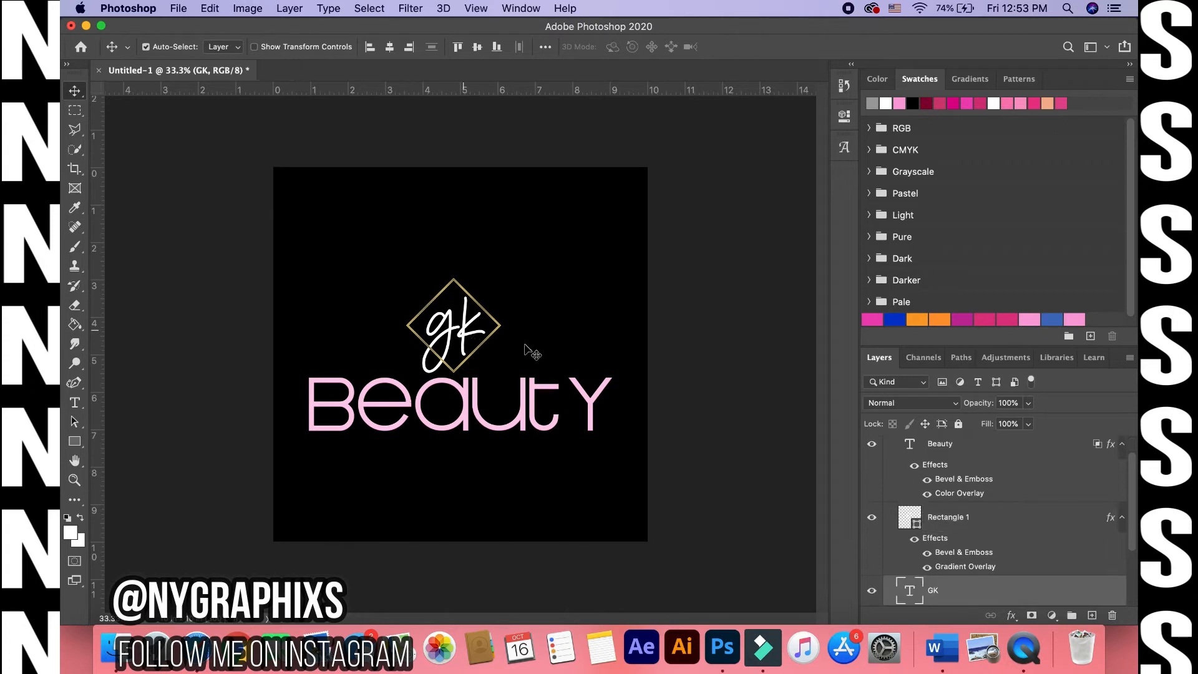
double_click(996, 600)
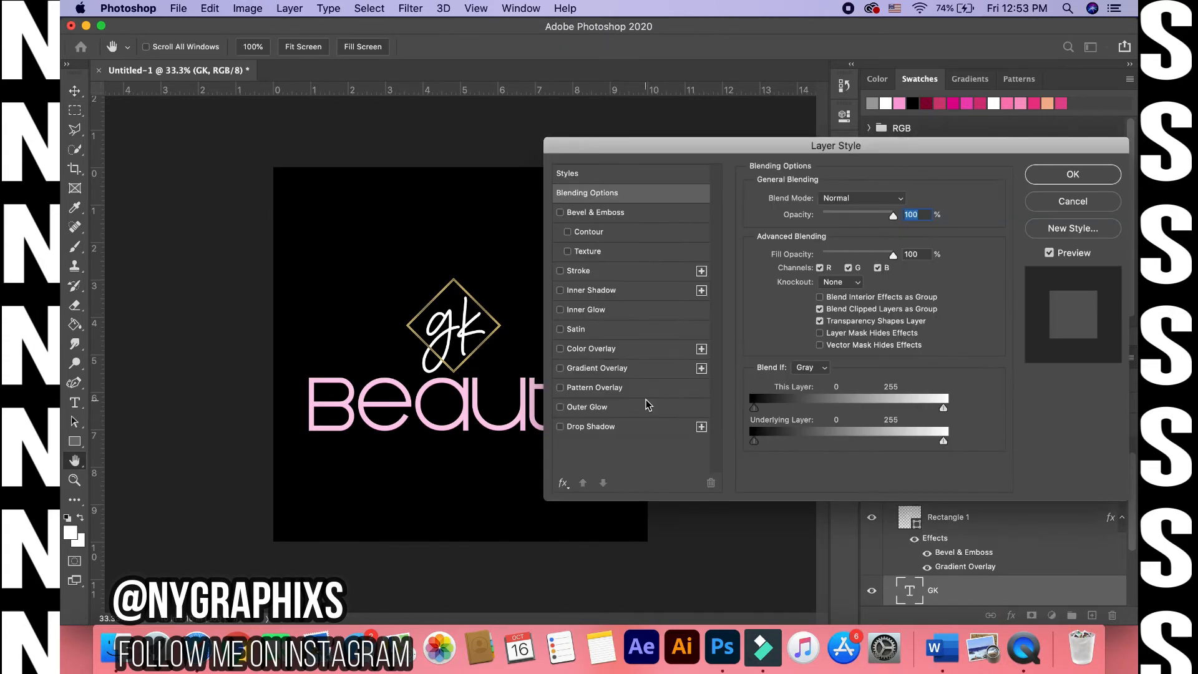
click(632, 177)
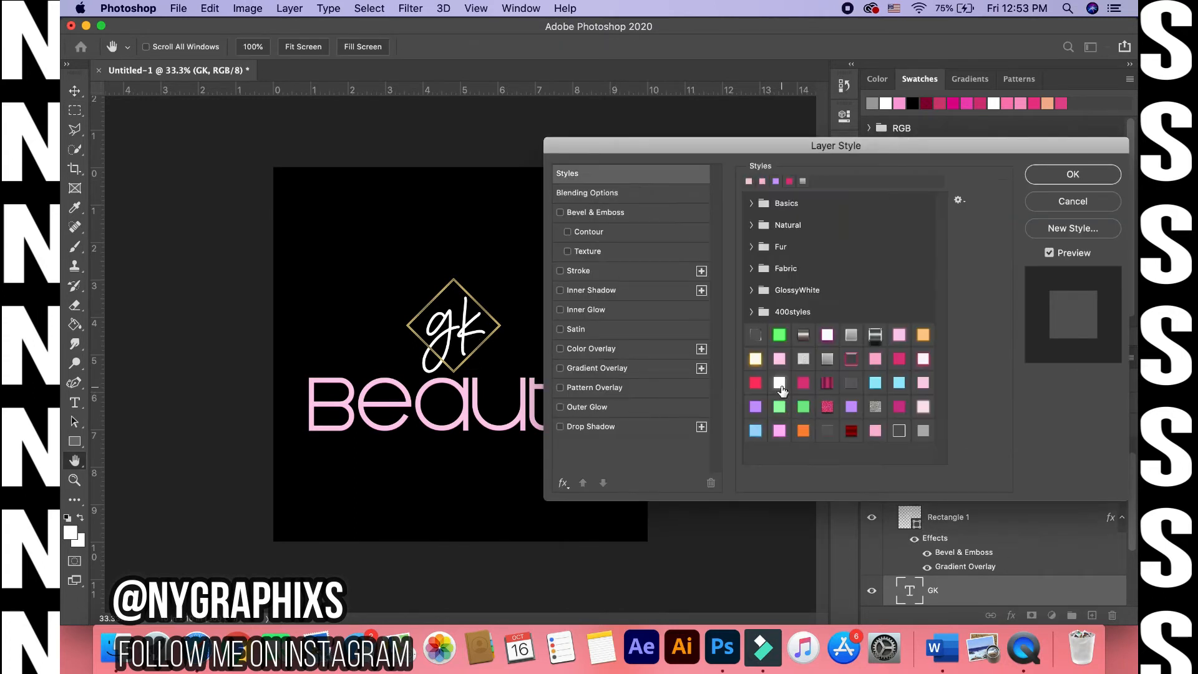
click(779, 383)
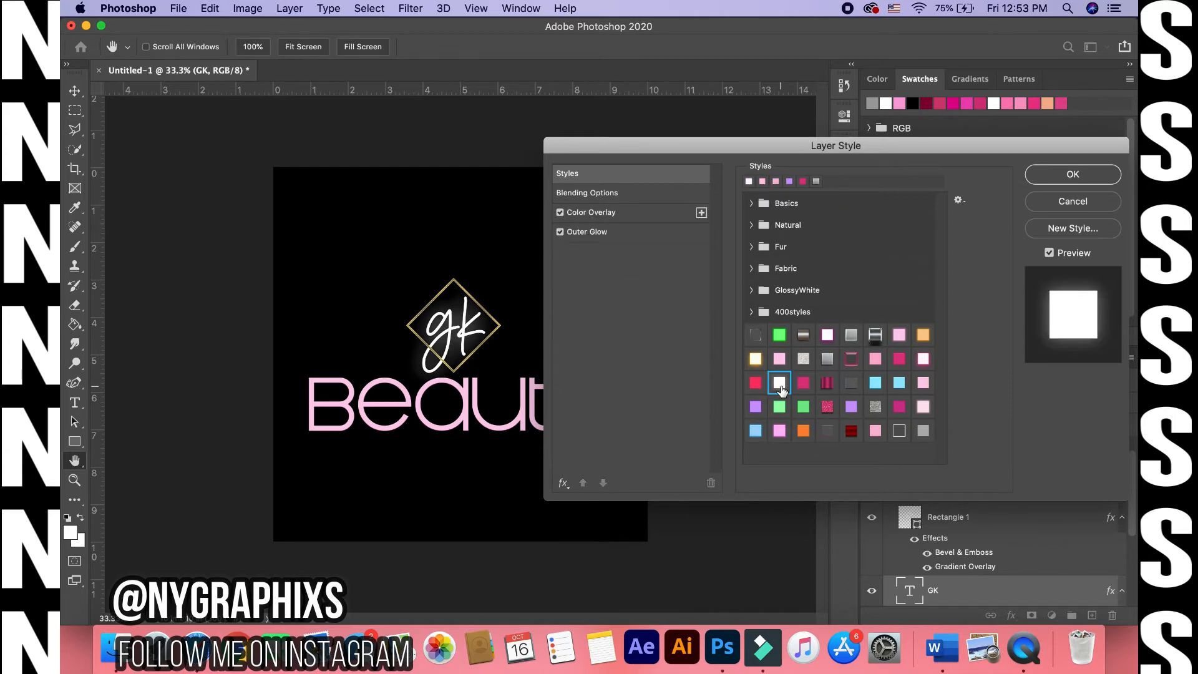
click(832, 434)
click(875, 431)
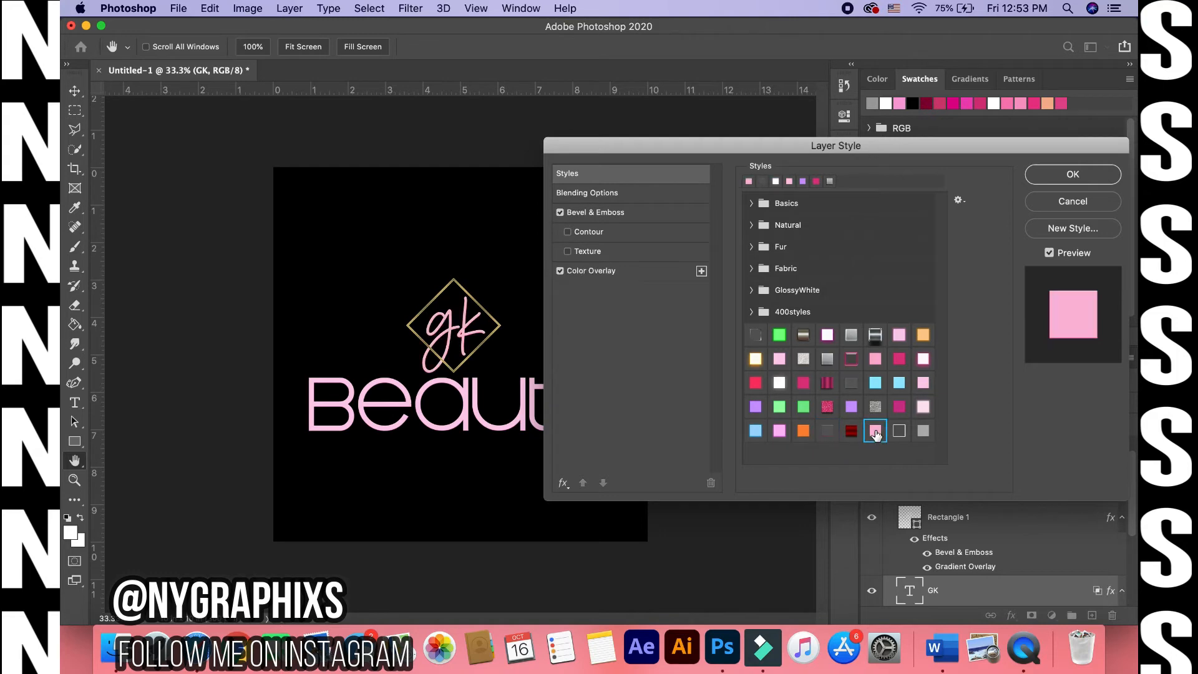
click(899, 431)
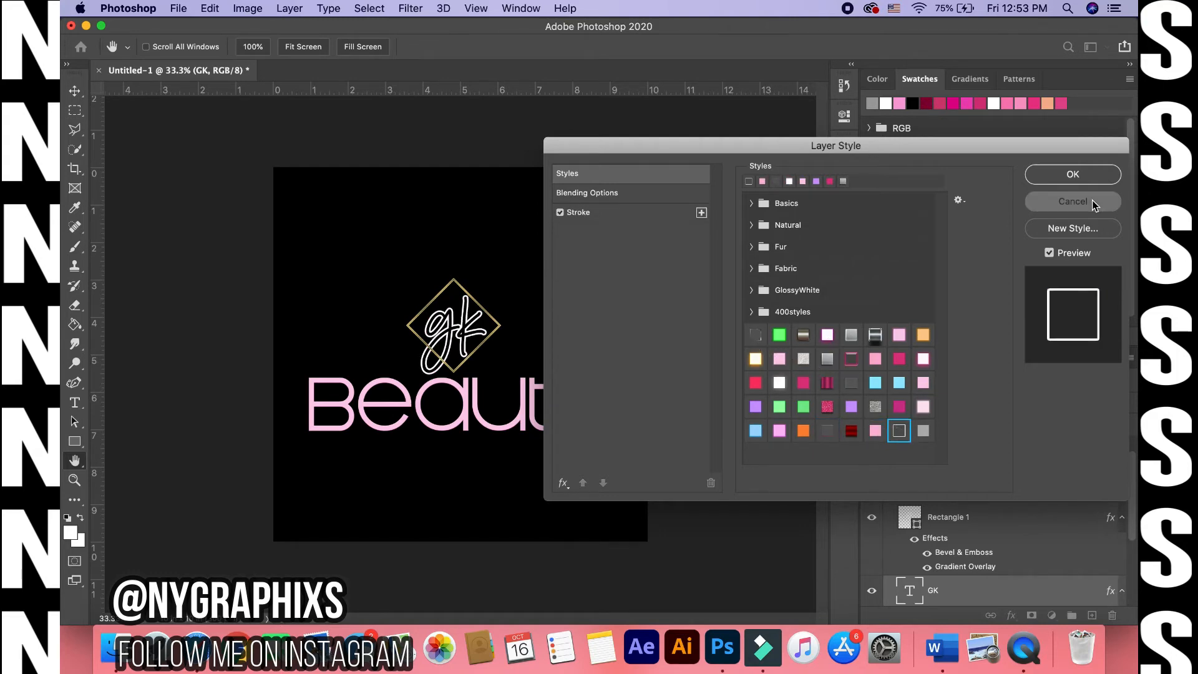
click(1068, 202)
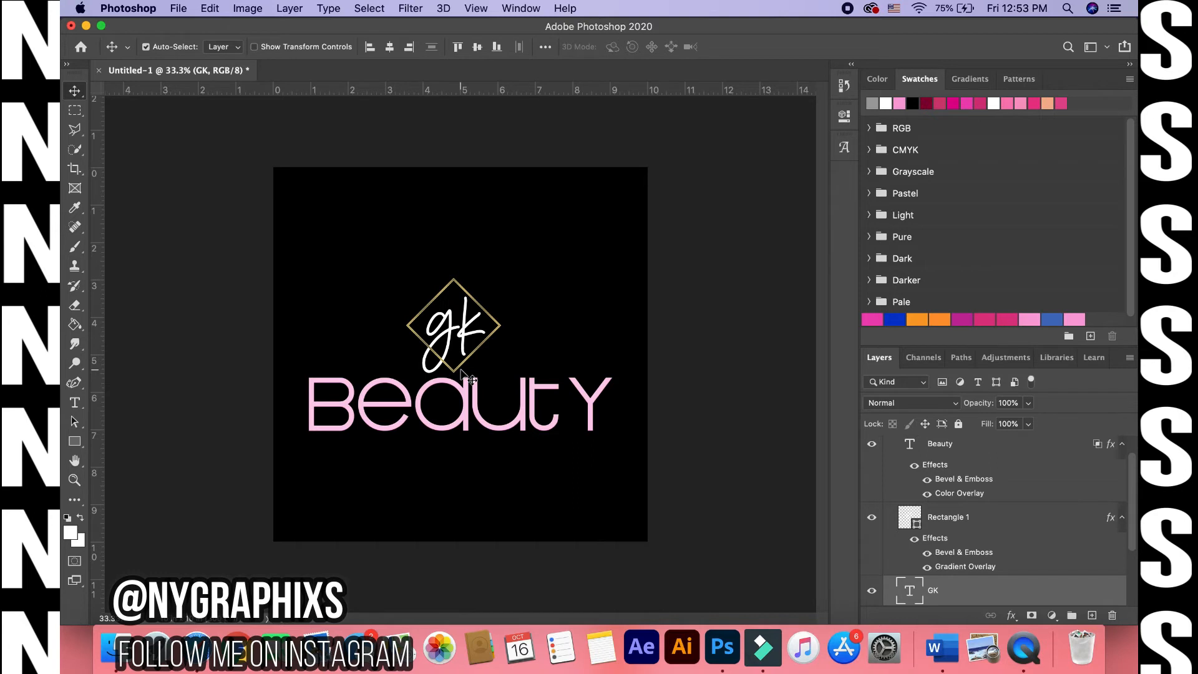
- Move the GK text layer above the Rectangle 1 diamond layer inside Group 1
scroll(1132, 475, up, 2)
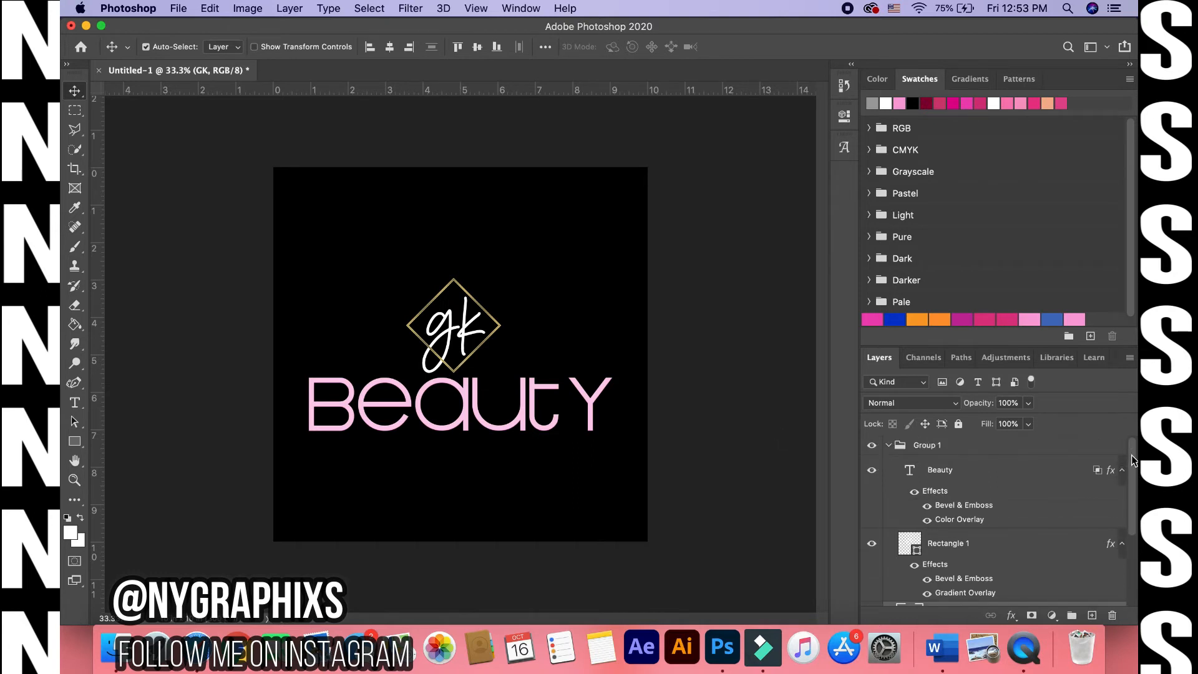
click(889, 446)
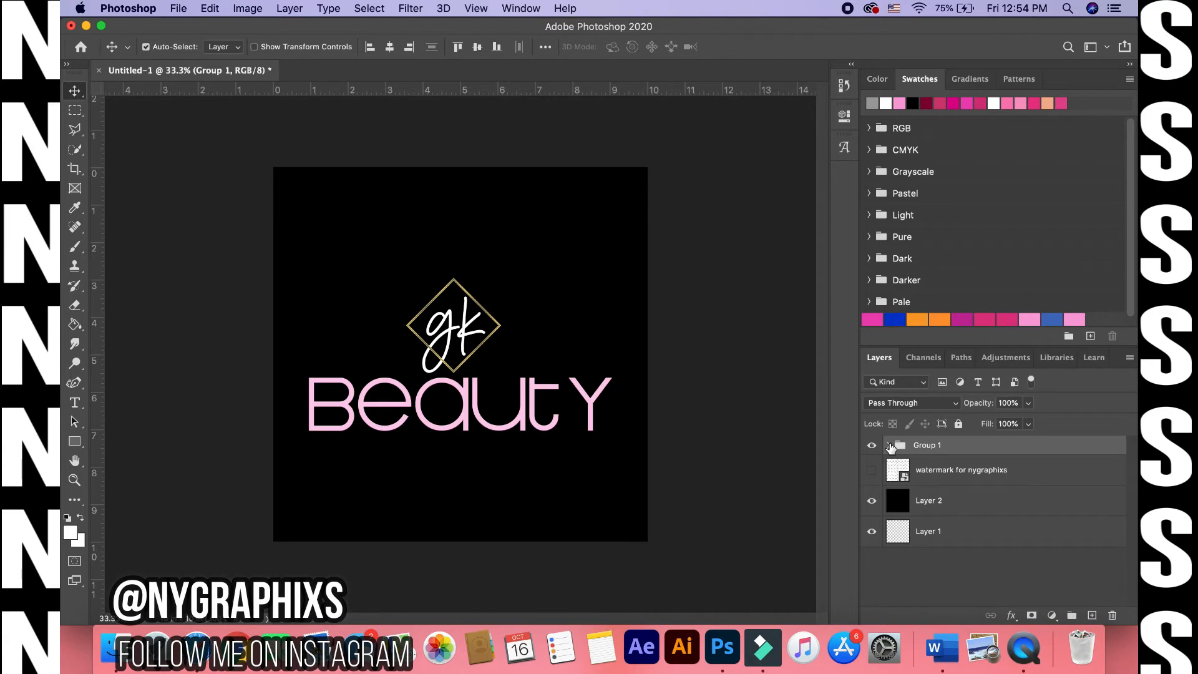
click(889, 446)
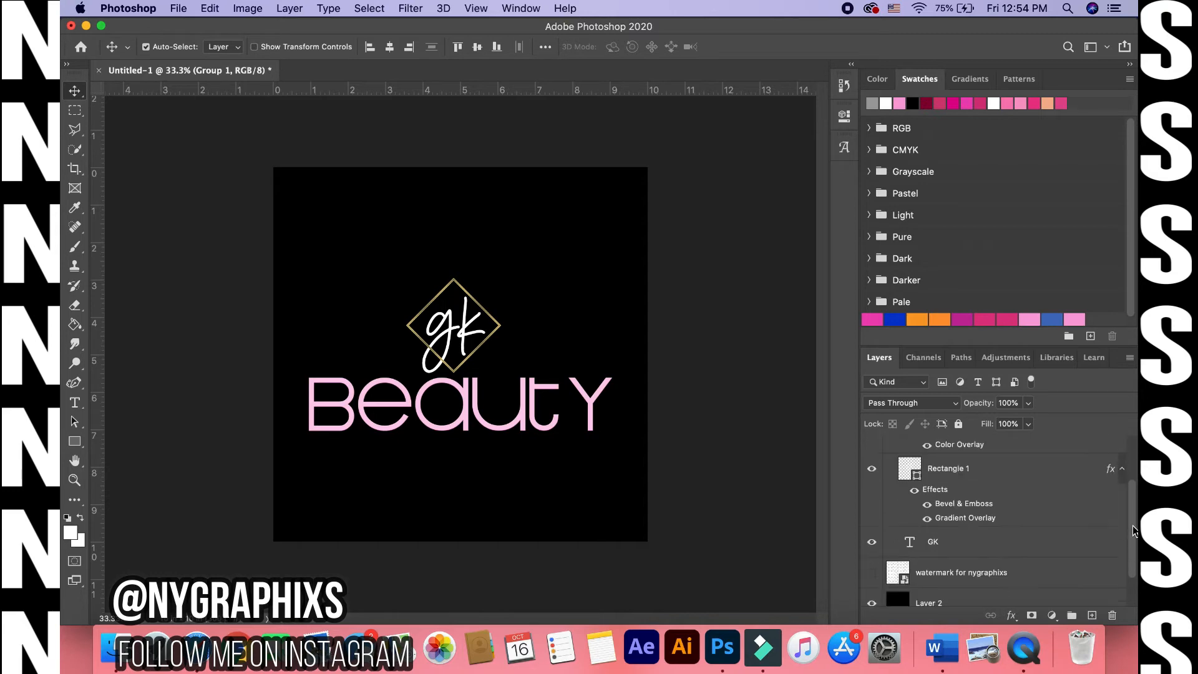
scroll(1132, 493, down, 3)
drag(937, 546, 935, 469)
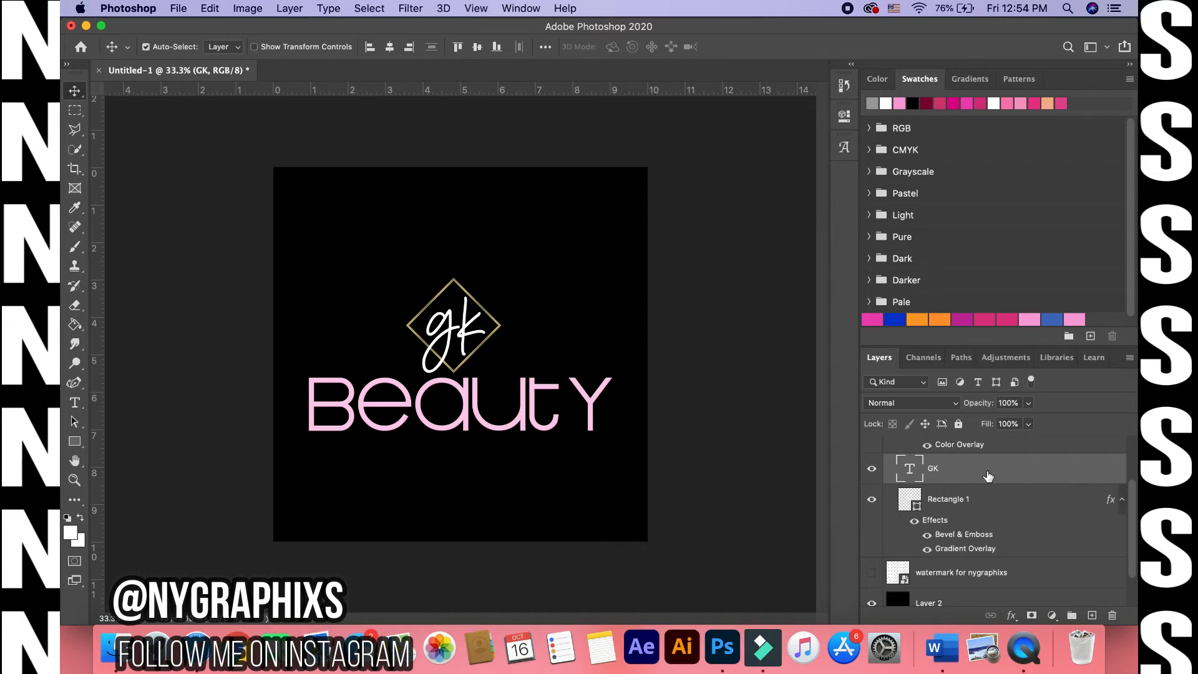
- Rasterize the Rectangle 1 diamond layer
click(975, 502)
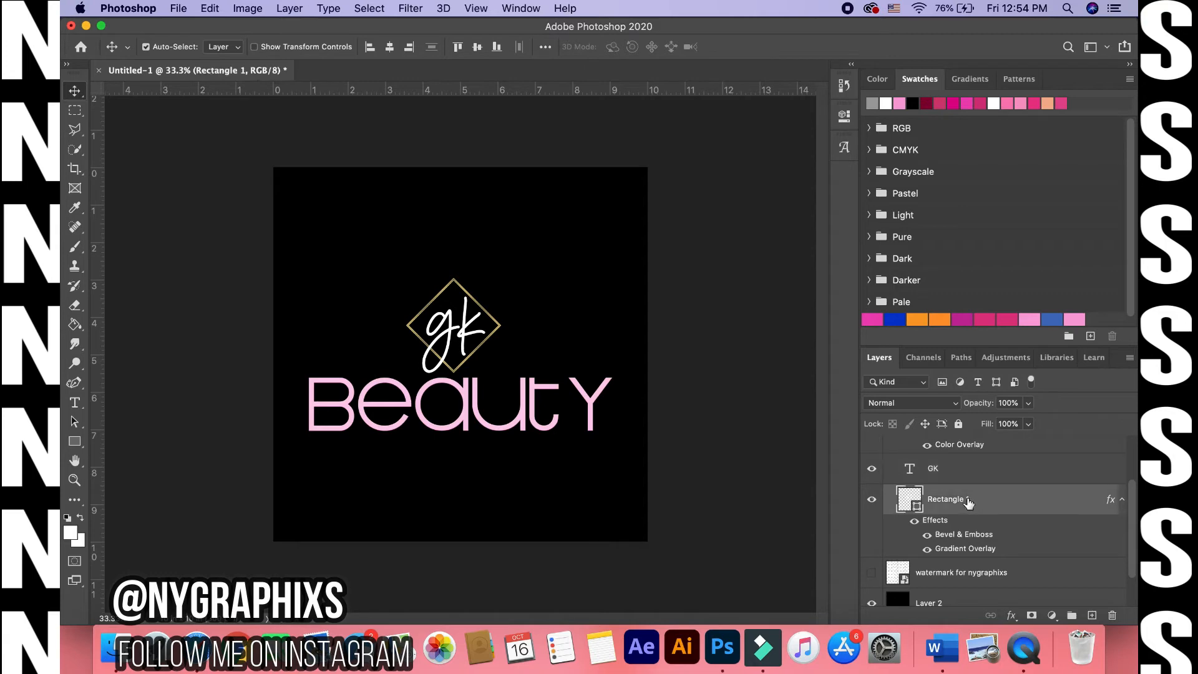
right_click(907, 504)
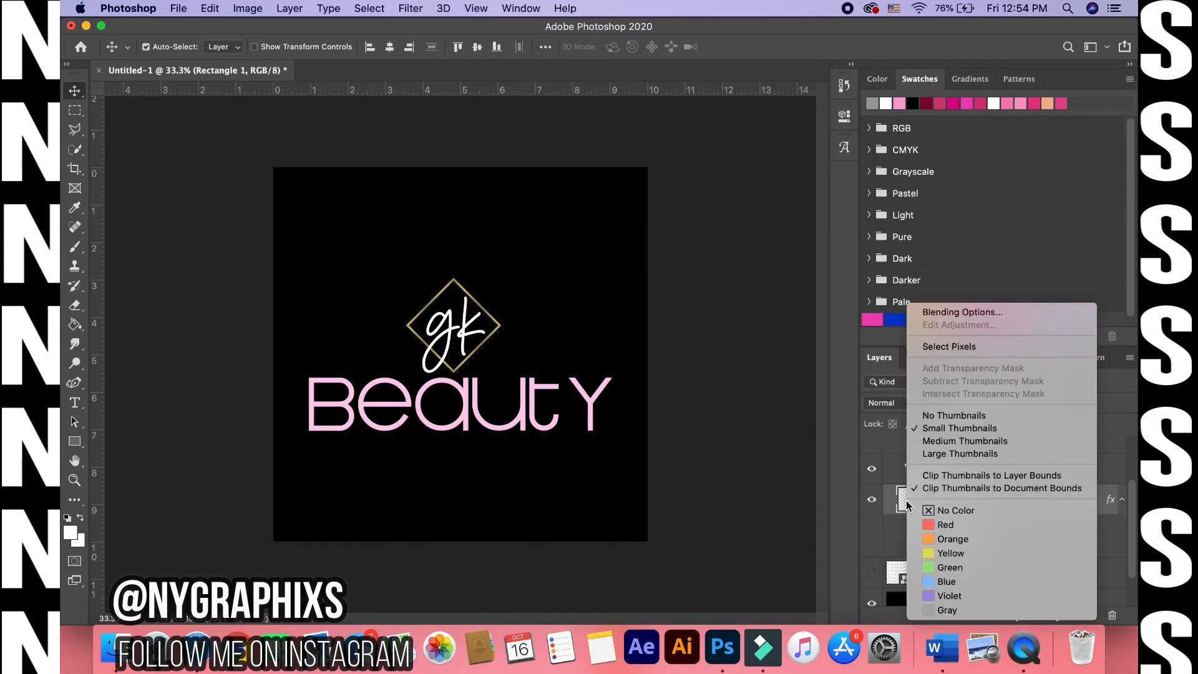
click(1108, 512)
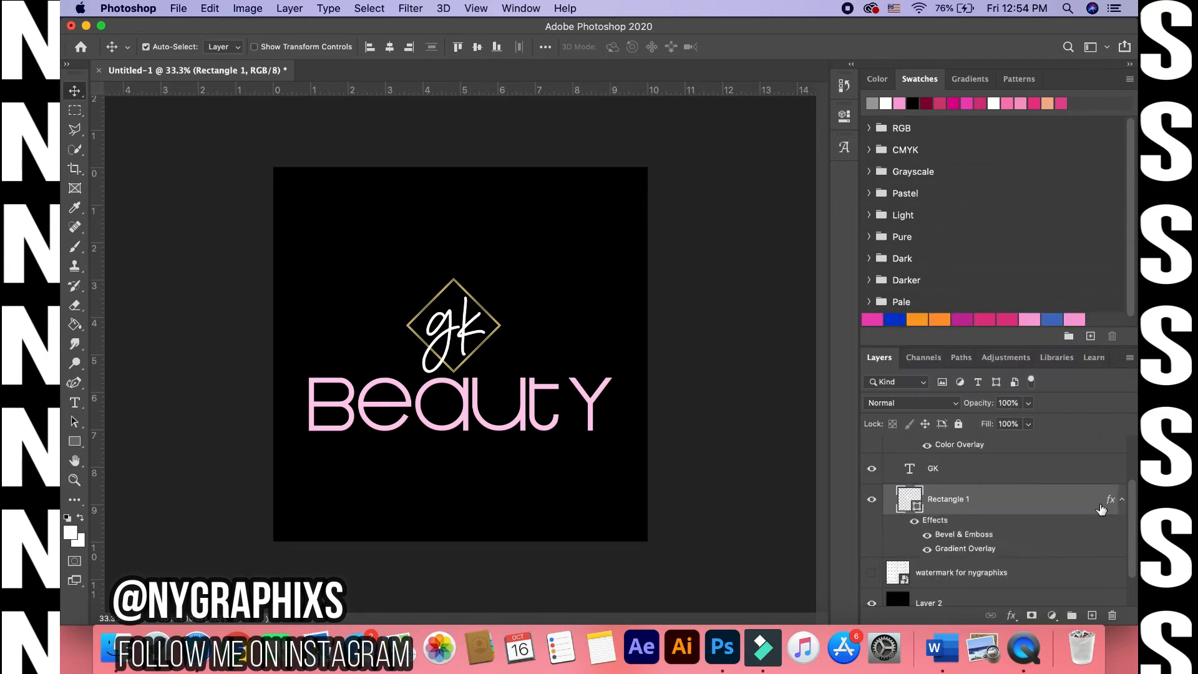
right_click(1018, 500)
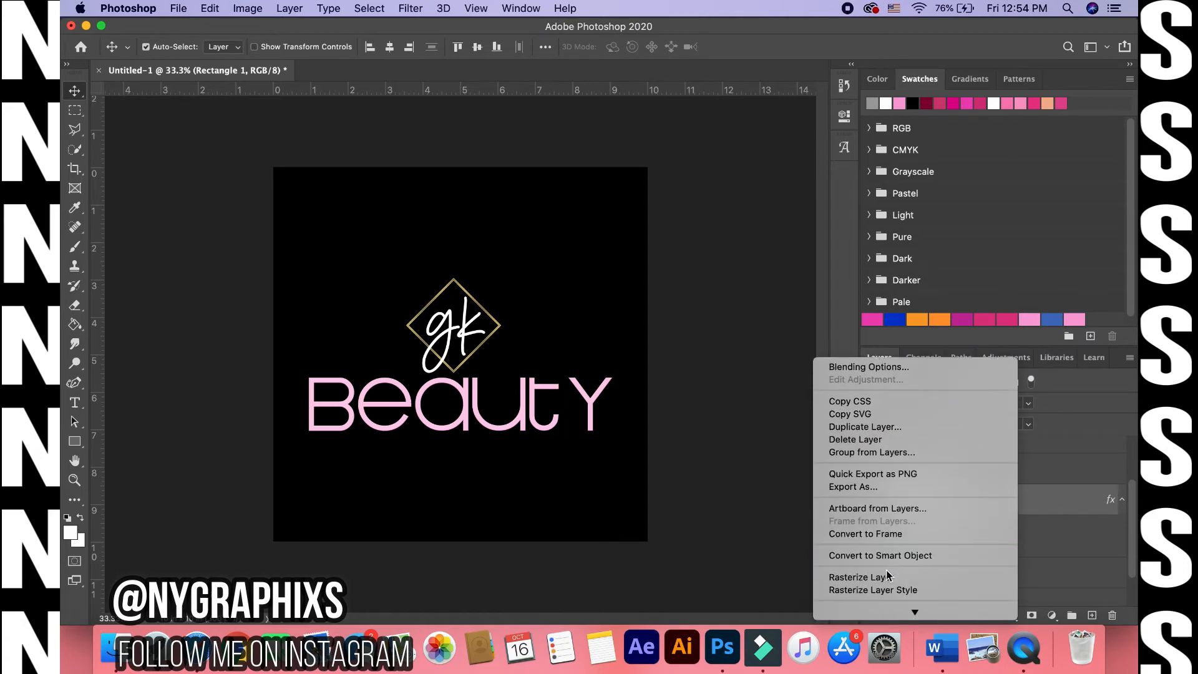
click(886, 576)
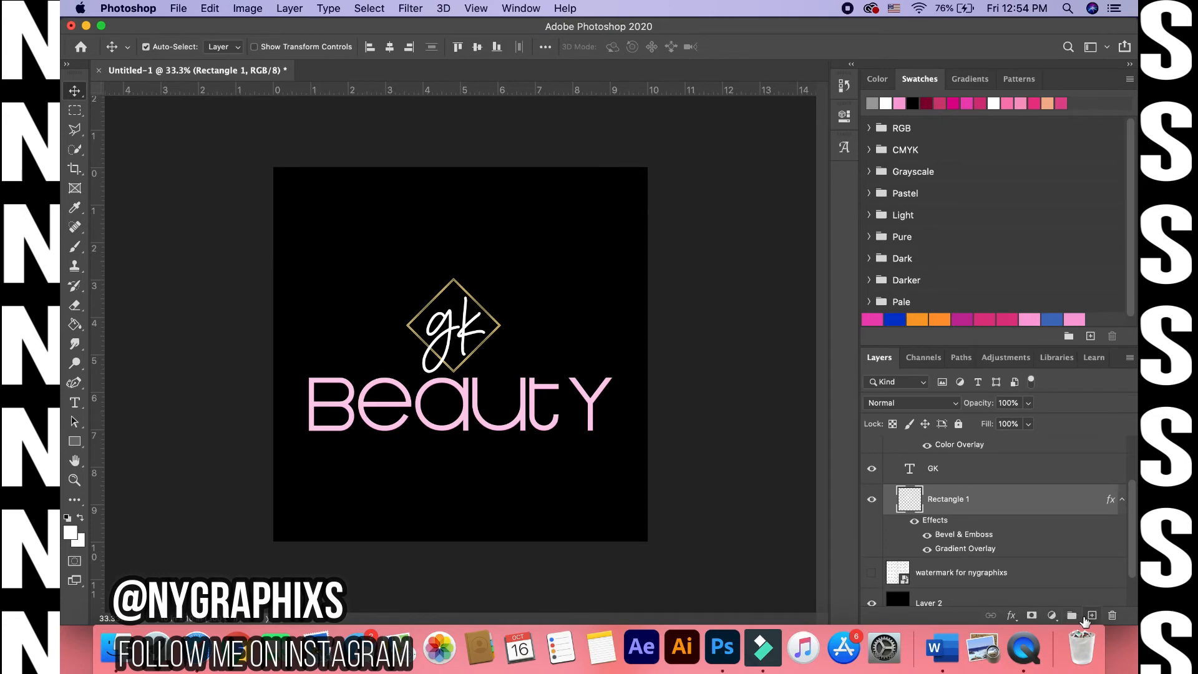
- Add a layer mask to Rectangle 1, load the GK lettering as a selection and try brushing the mask where they overlap
click(1033, 617)
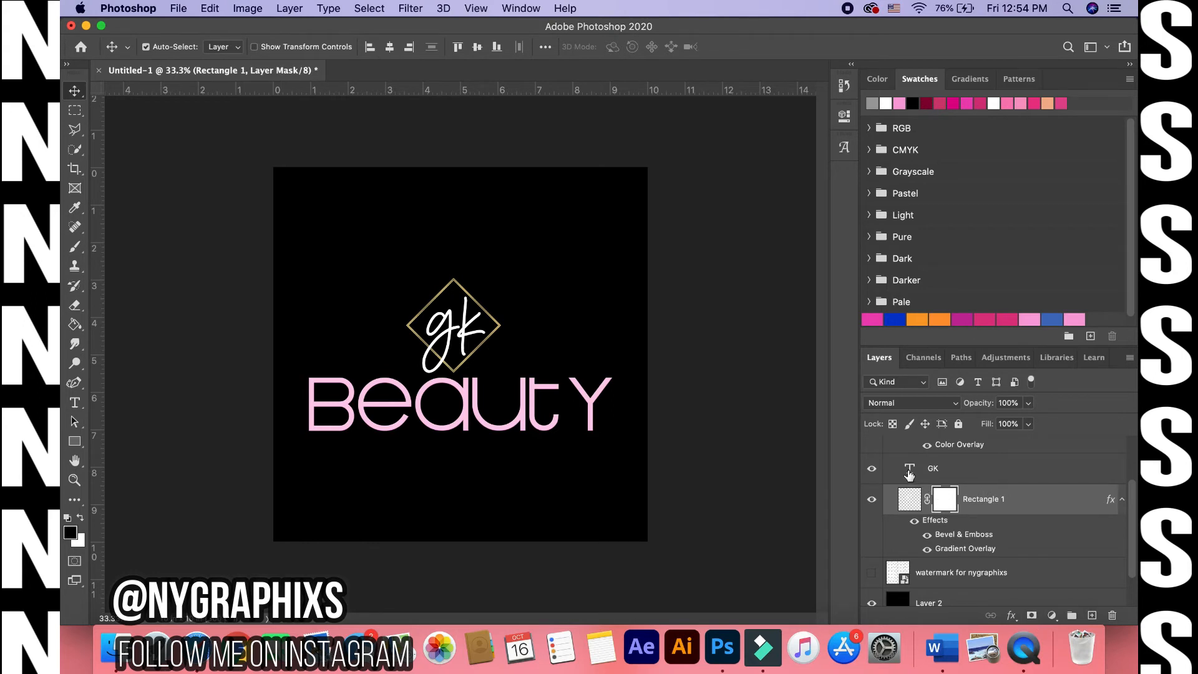
key(super)
super+click(908, 469)
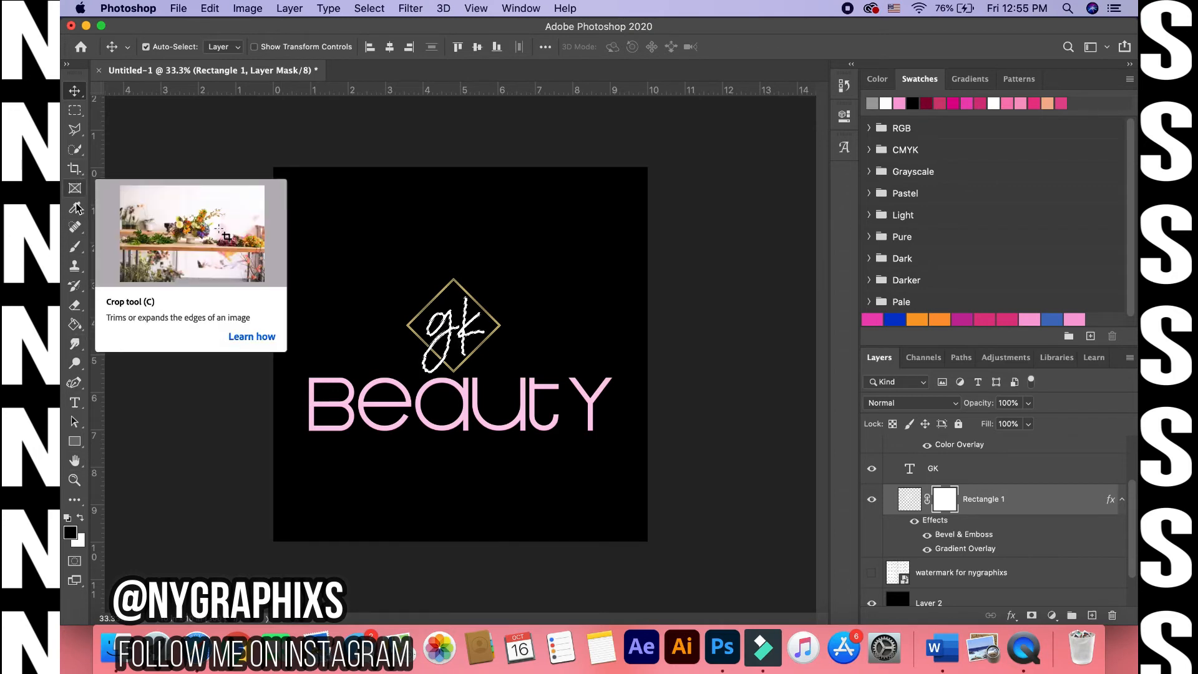
click(74, 247)
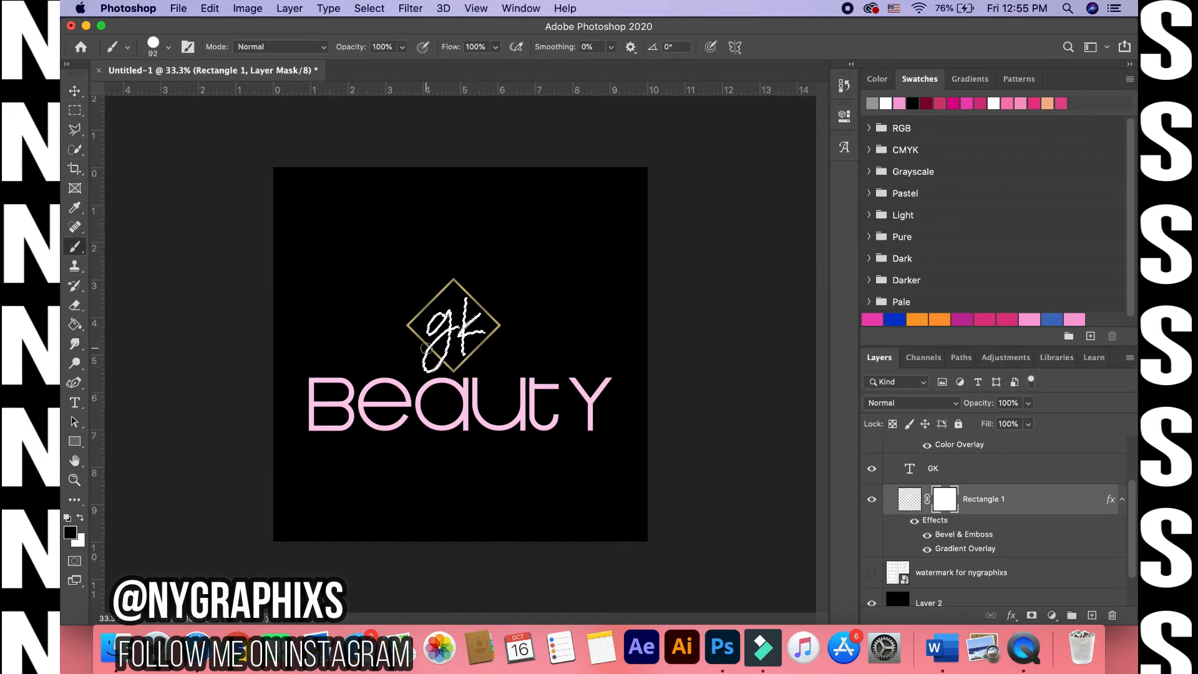
click(80, 517)
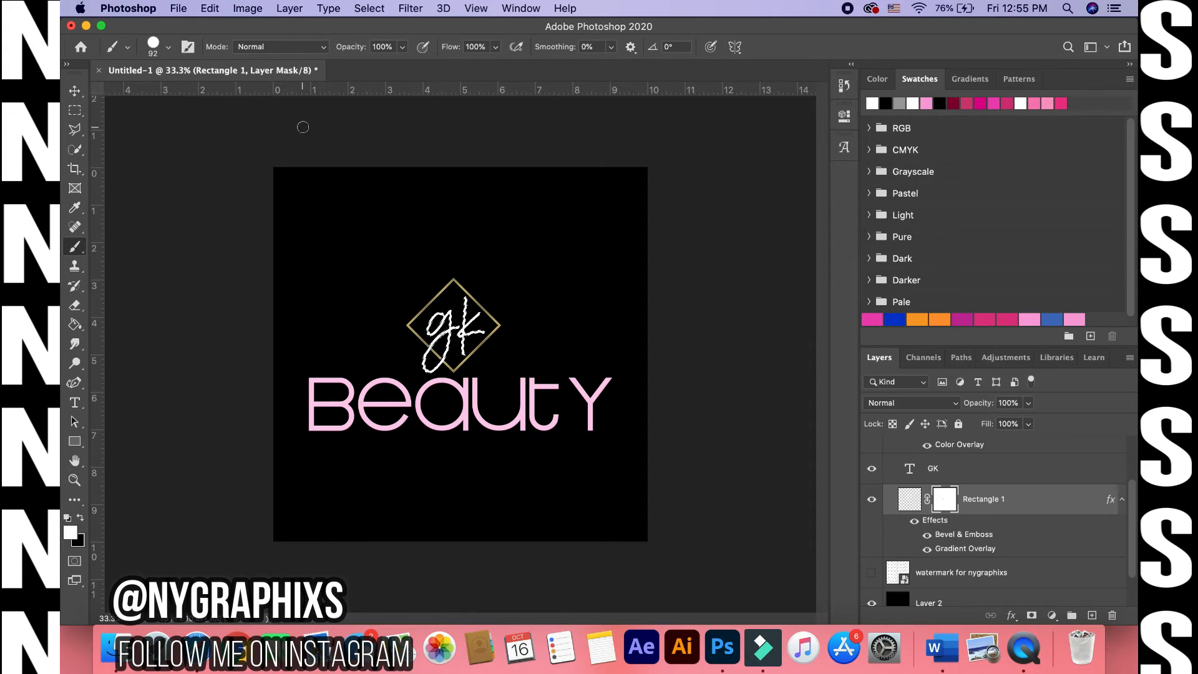
- Undo the brush work, loaded selection, layer mask and rasterization on the Rectangle 1 layer
click(211, 9)
click(226, 28)
click(215, 12)
click(222, 32)
click(211, 9)
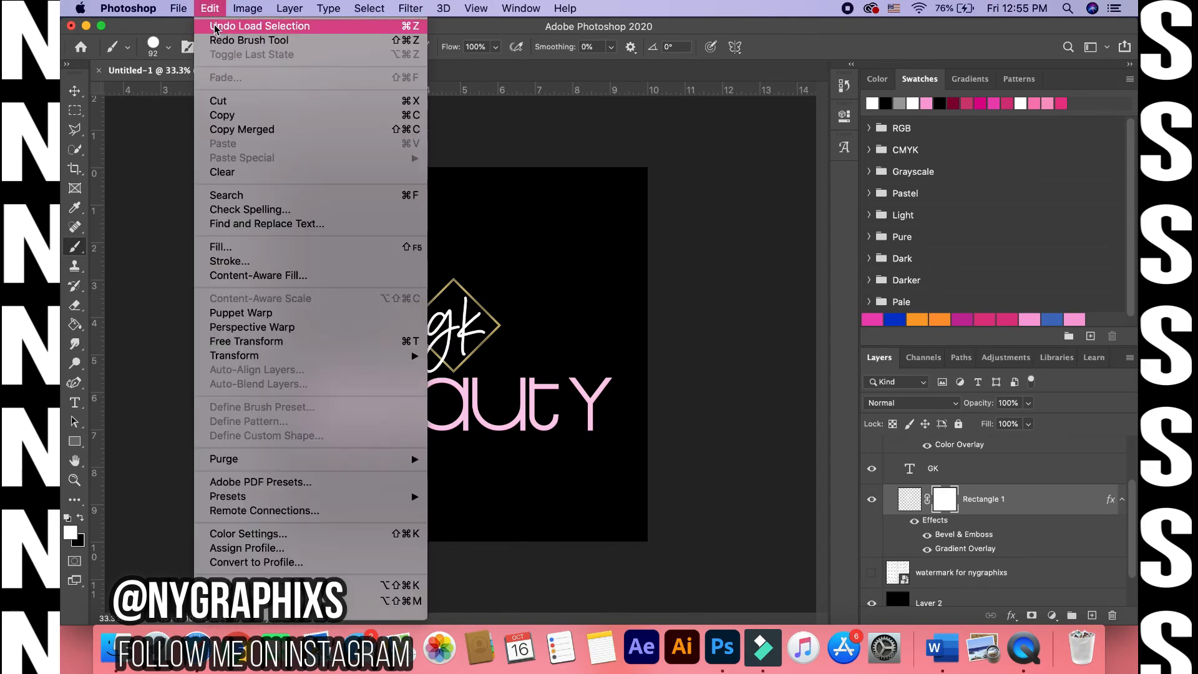
click(215, 26)
click(207, 14)
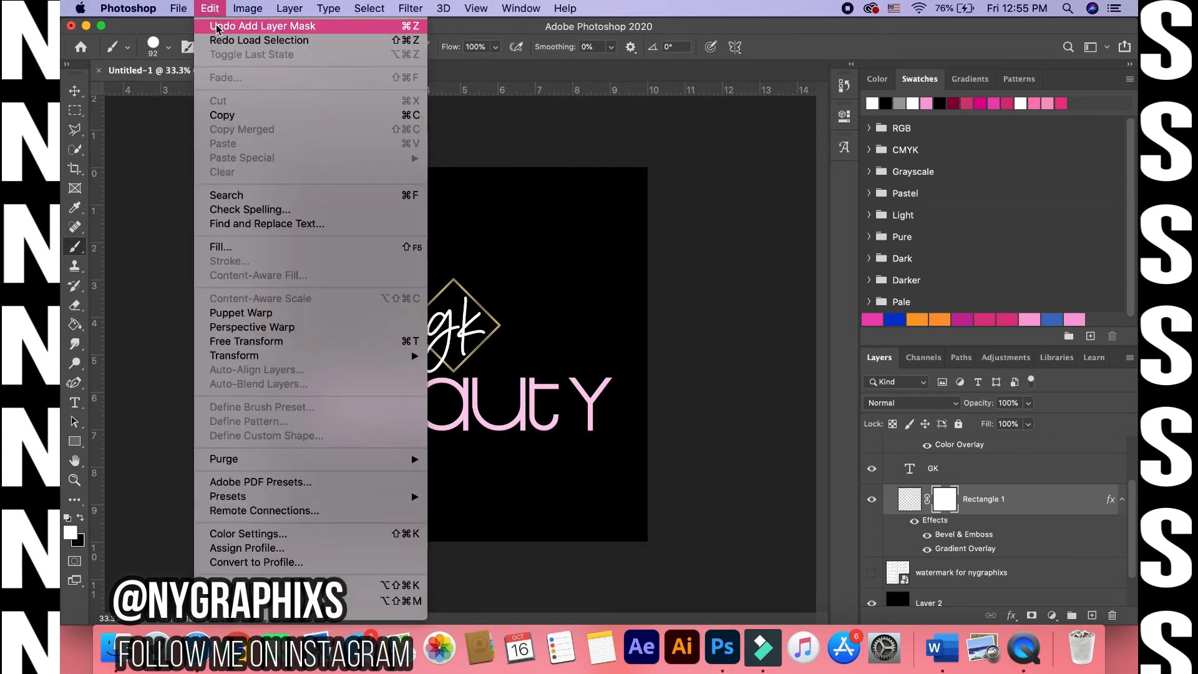
click(218, 29)
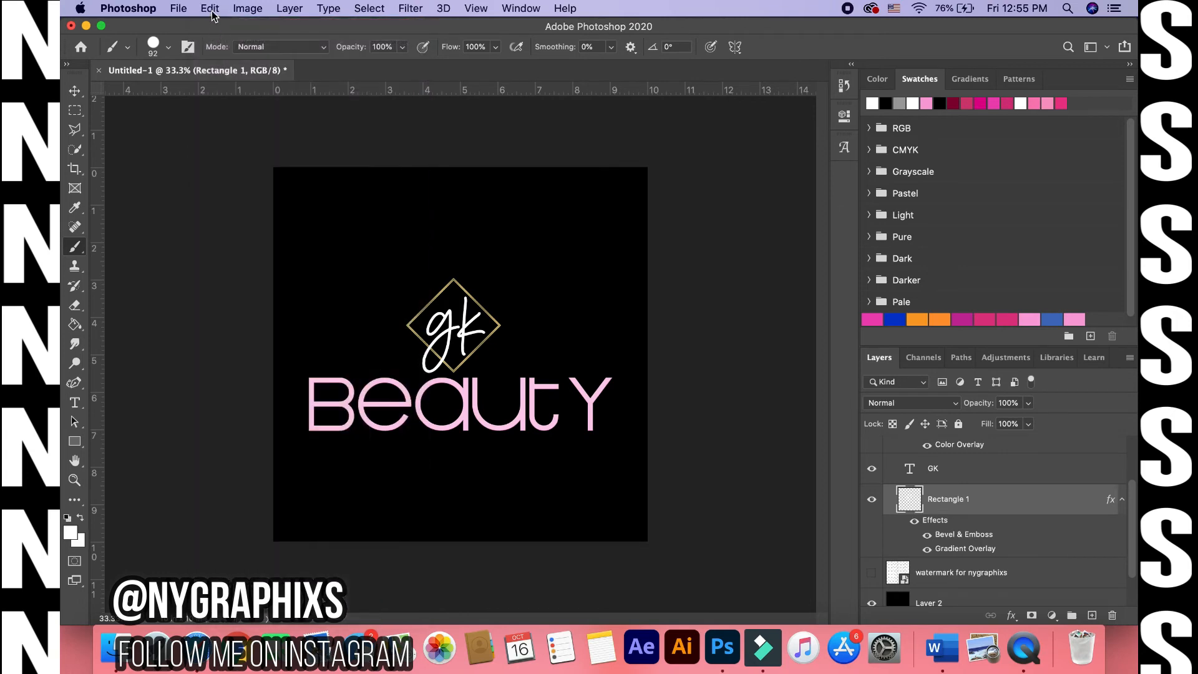
click(210, 9)
click(227, 30)
- Rasterize the GK text layer and add a layer mask to it
click(993, 473)
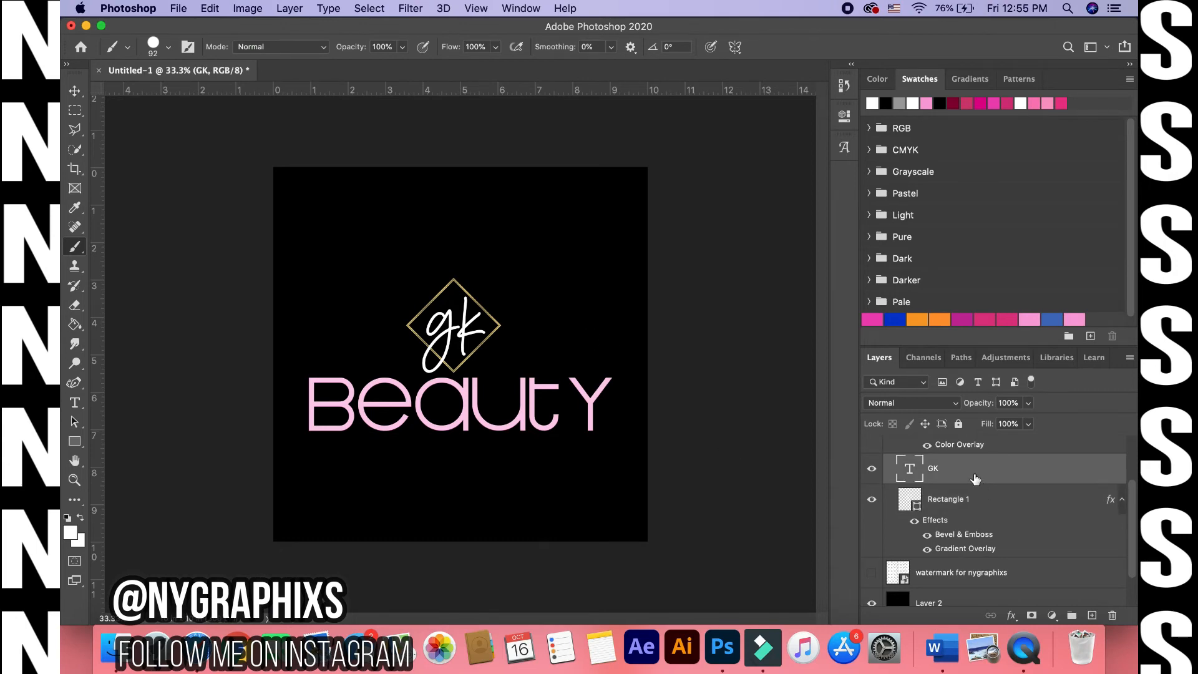
right_click(974, 477)
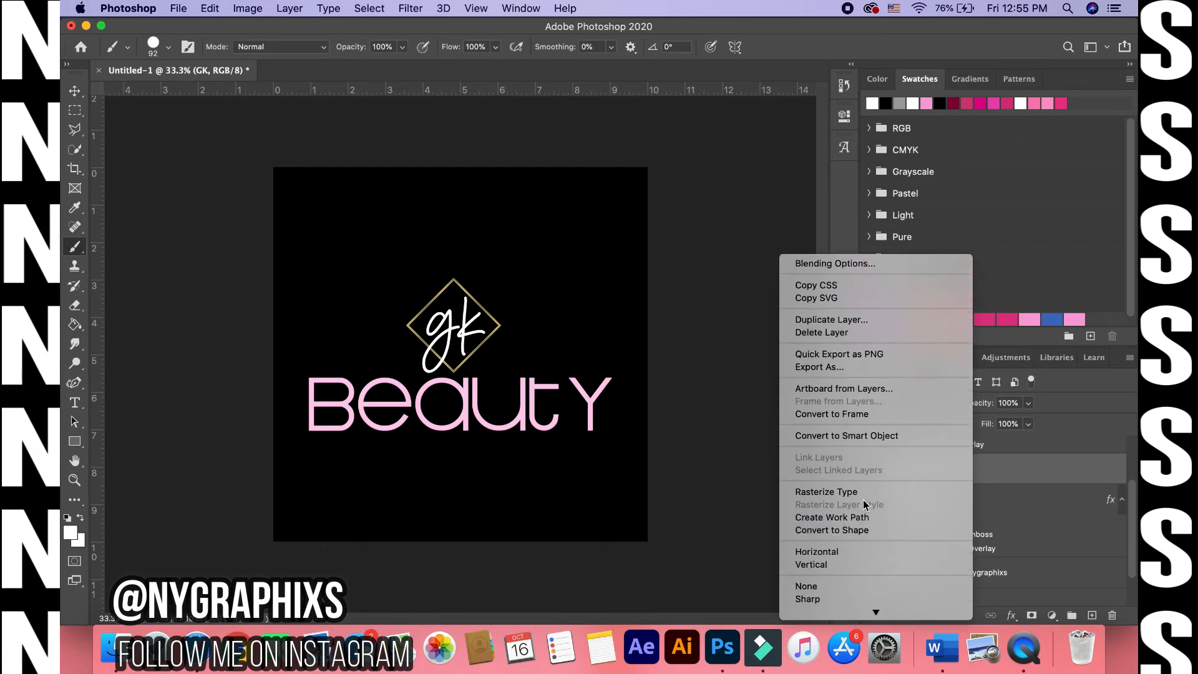
click(863, 491)
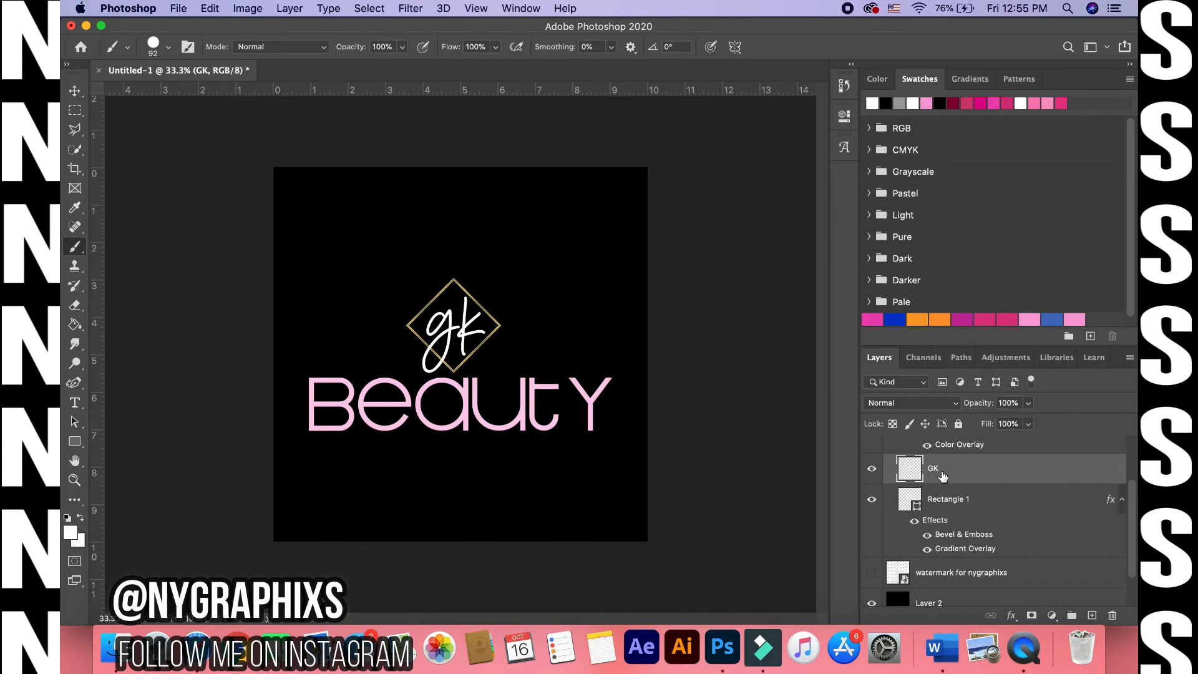
click(1033, 616)
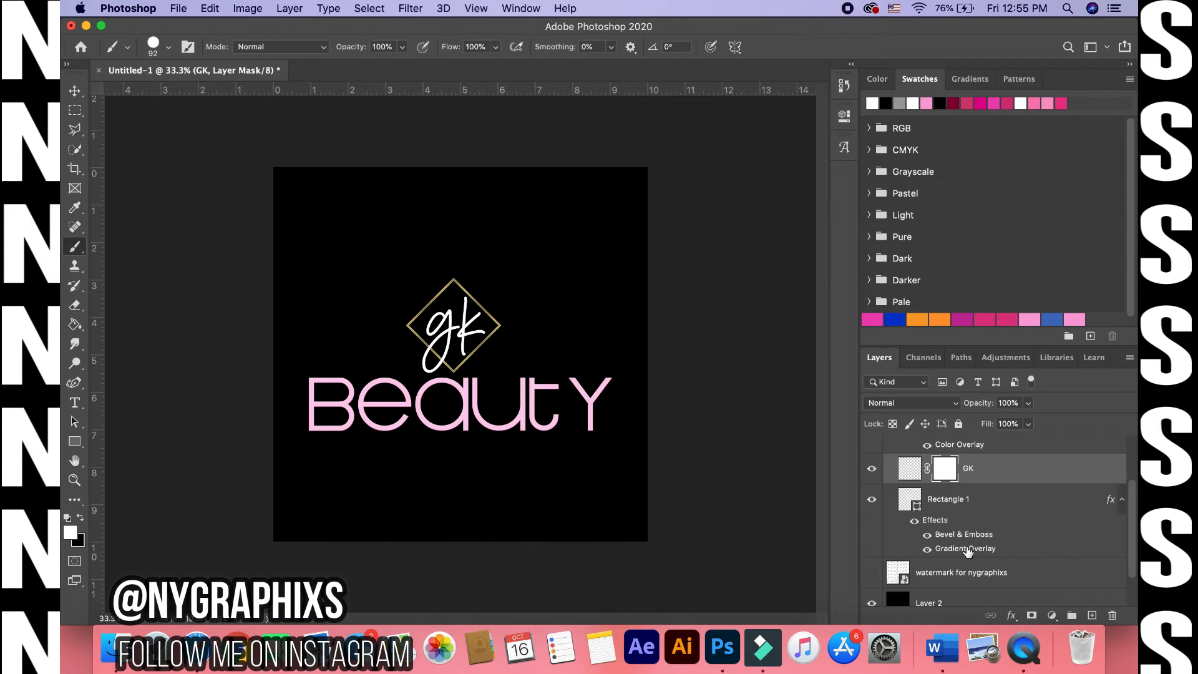
- Load the diamond's outline as a selection, make black the foreground color and undo the trial brush stroke on the GK mask
drag(909, 500, 910, 501)
super+click(909, 500)
click(79, 518)
click(212, 7)
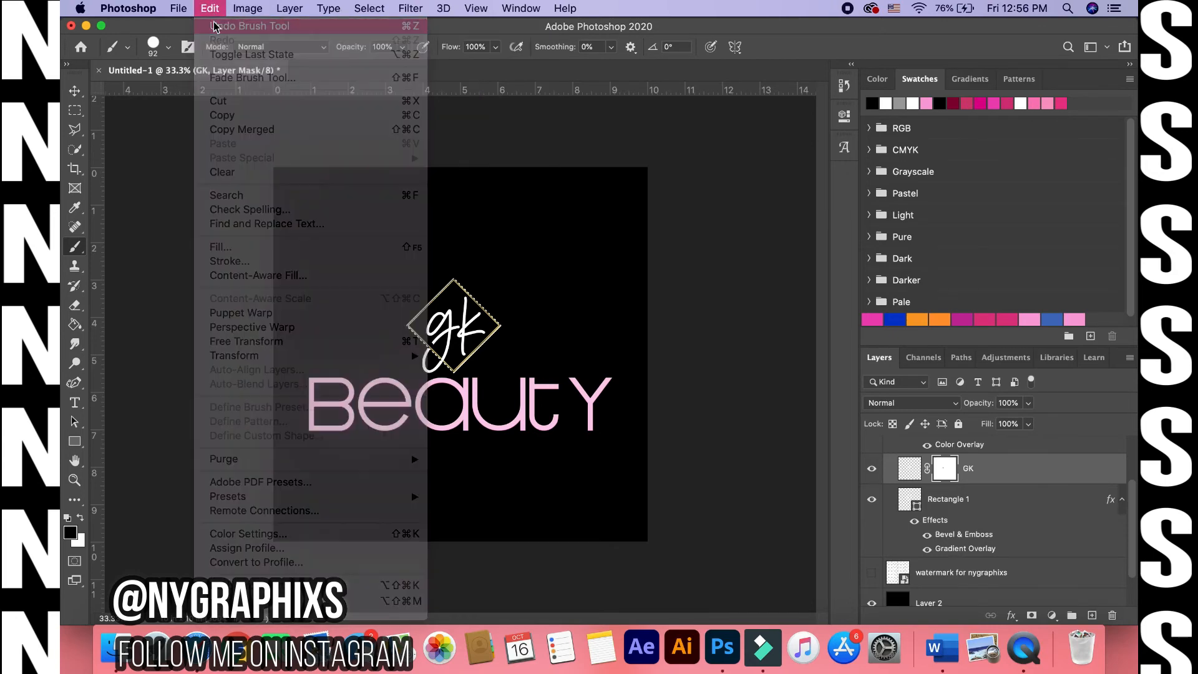
click(213, 26)
- Paint black on the GK mask with a 14 px hard round brush where the g's tail first crosses the diamond's lower-left edge
click(168, 46)
drag(188, 95, 158, 95)
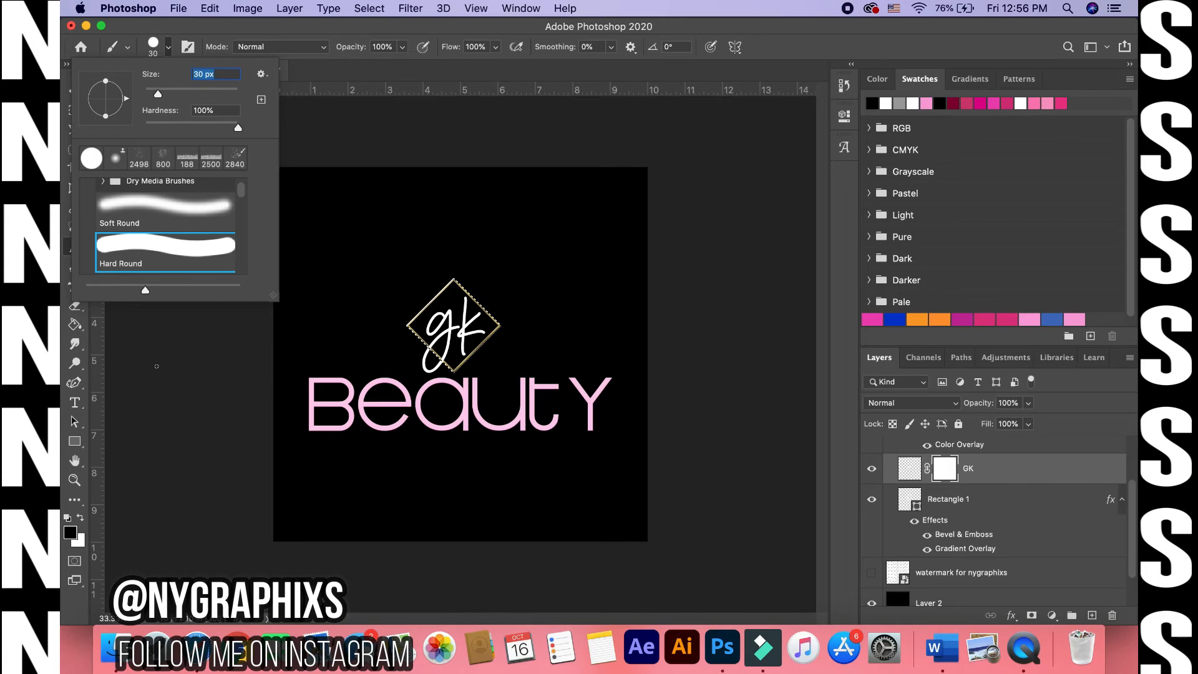
click(75, 482)
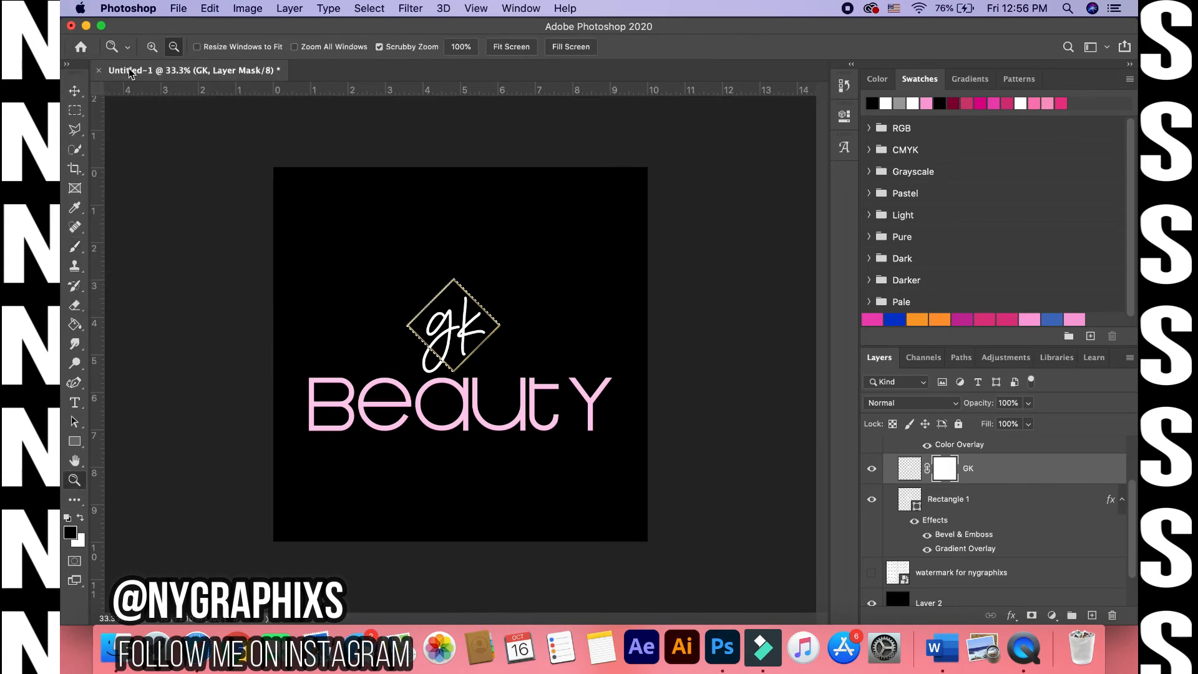
click(152, 47)
click(422, 347)
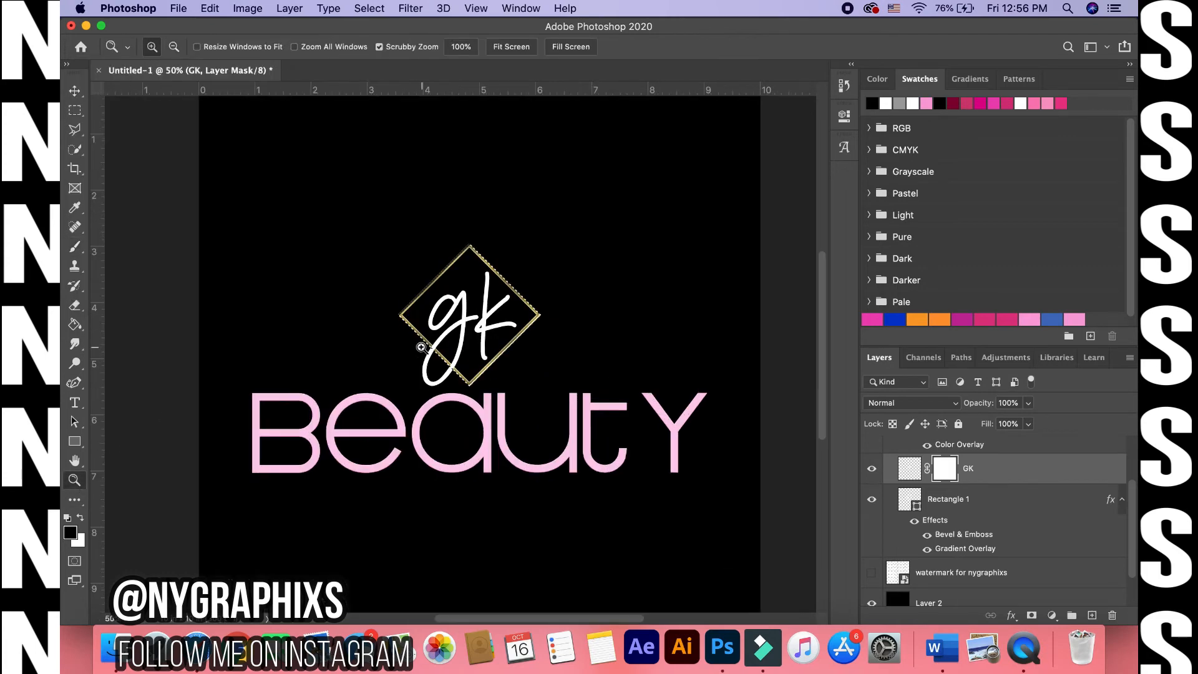
click(421, 347)
click(415, 345)
click(417, 347)
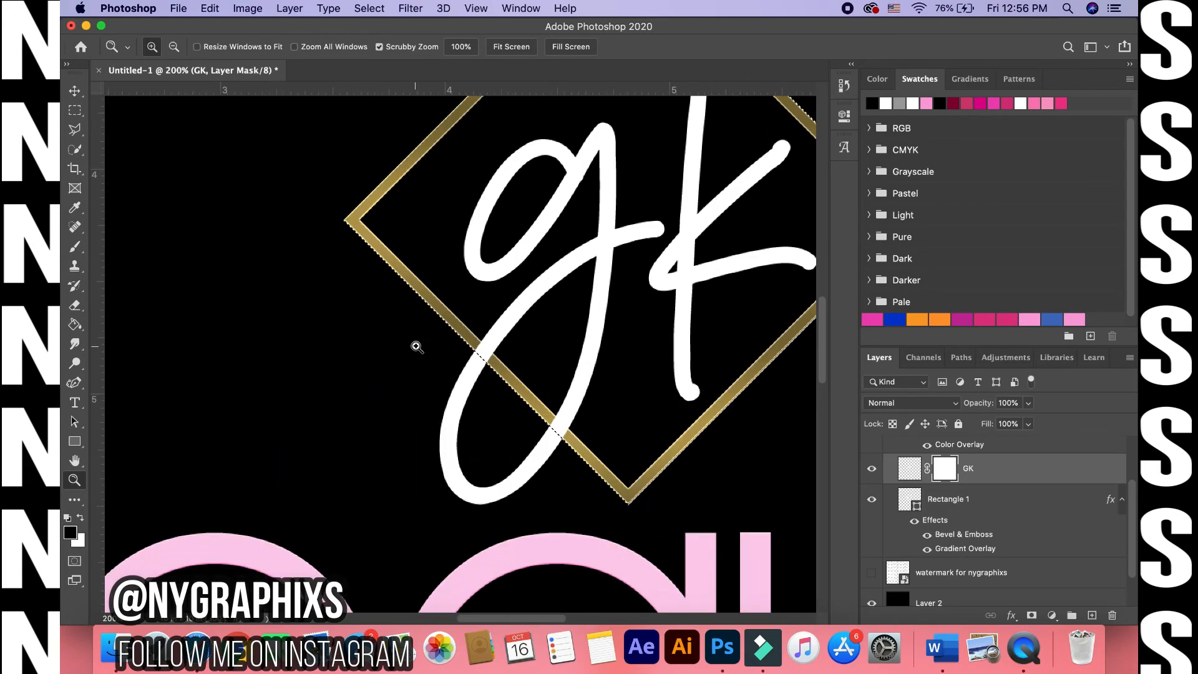
click(74, 247)
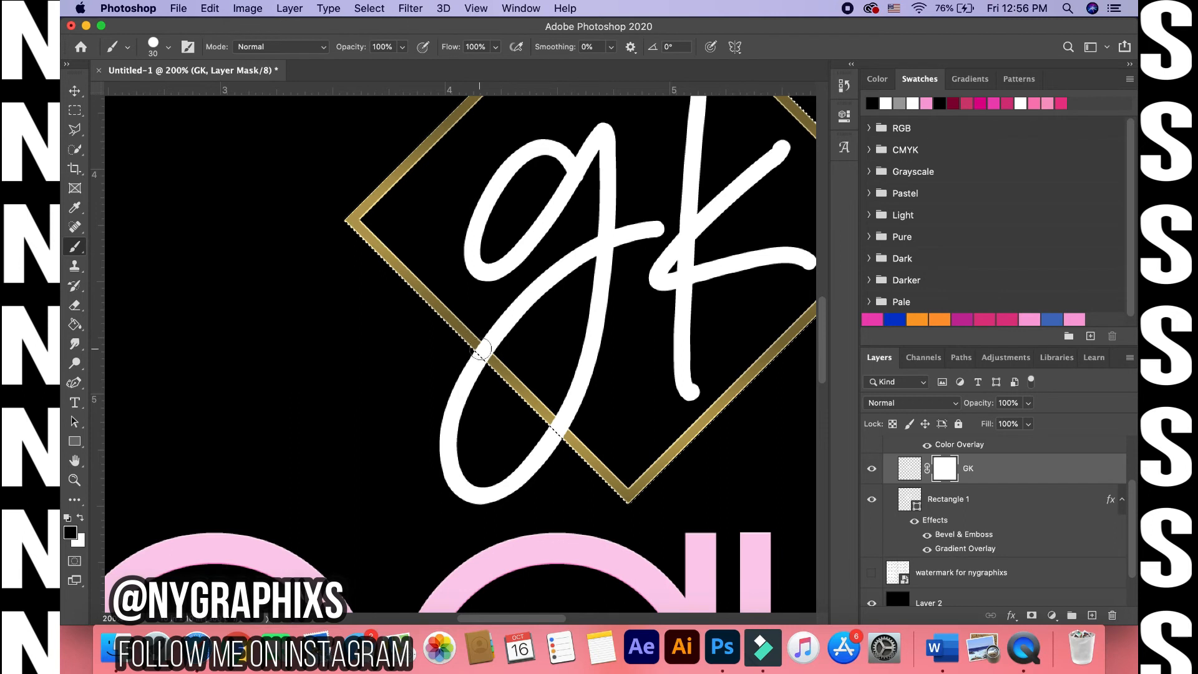
click(168, 47)
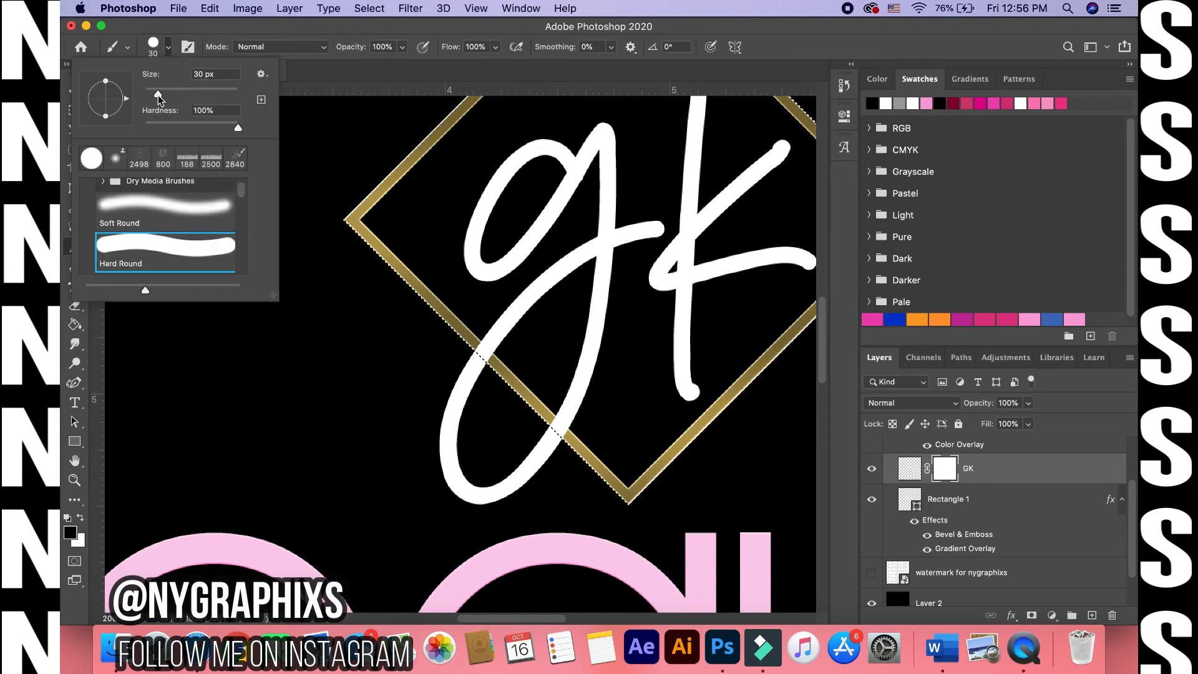
drag(157, 95, 153, 95)
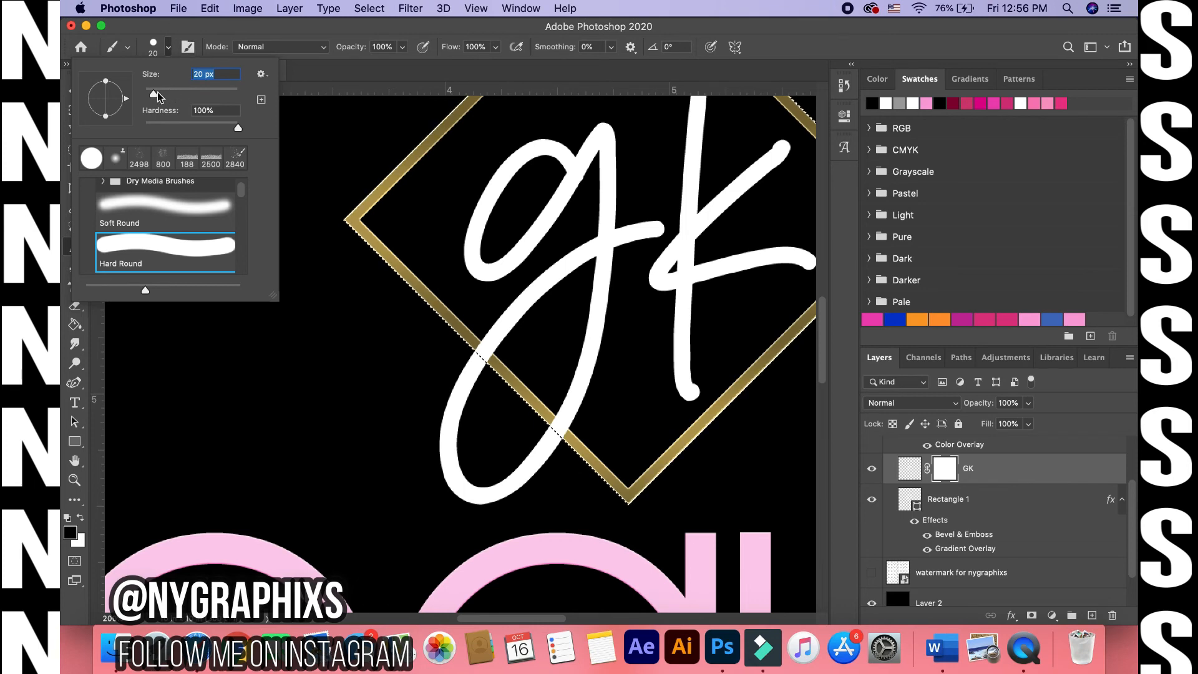
drag(154, 95, 150, 95)
click(479, 349)
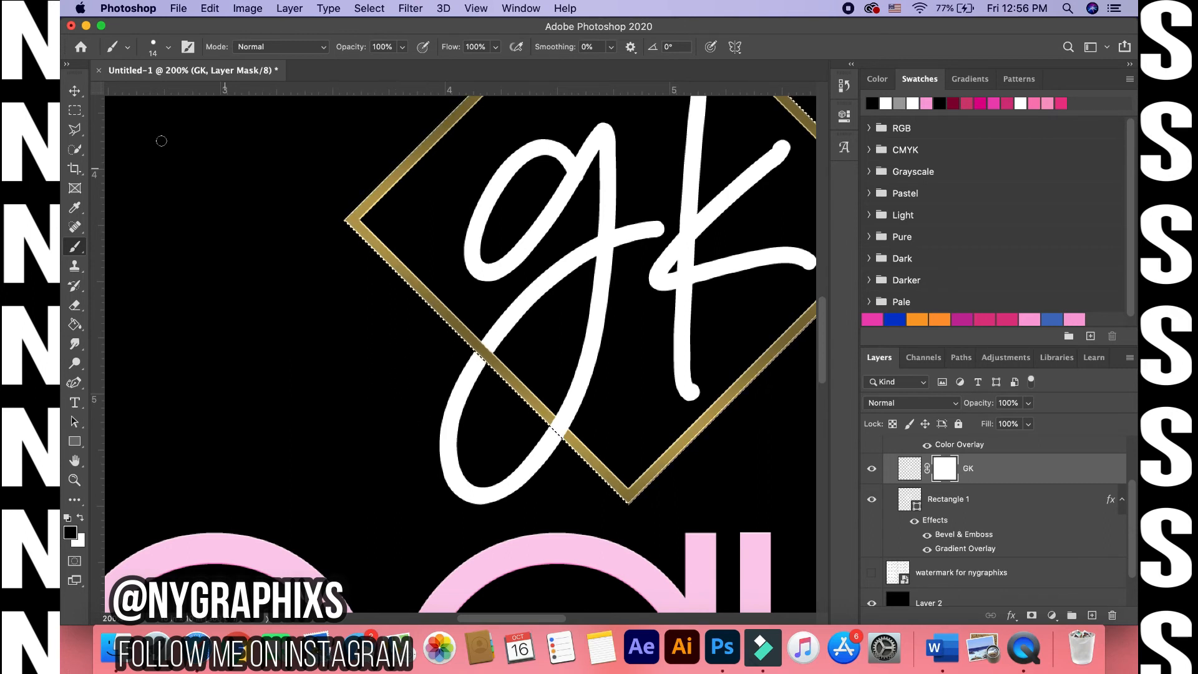
- Deselect the diamond's outline and return to a full view of the logo
click(74, 91)
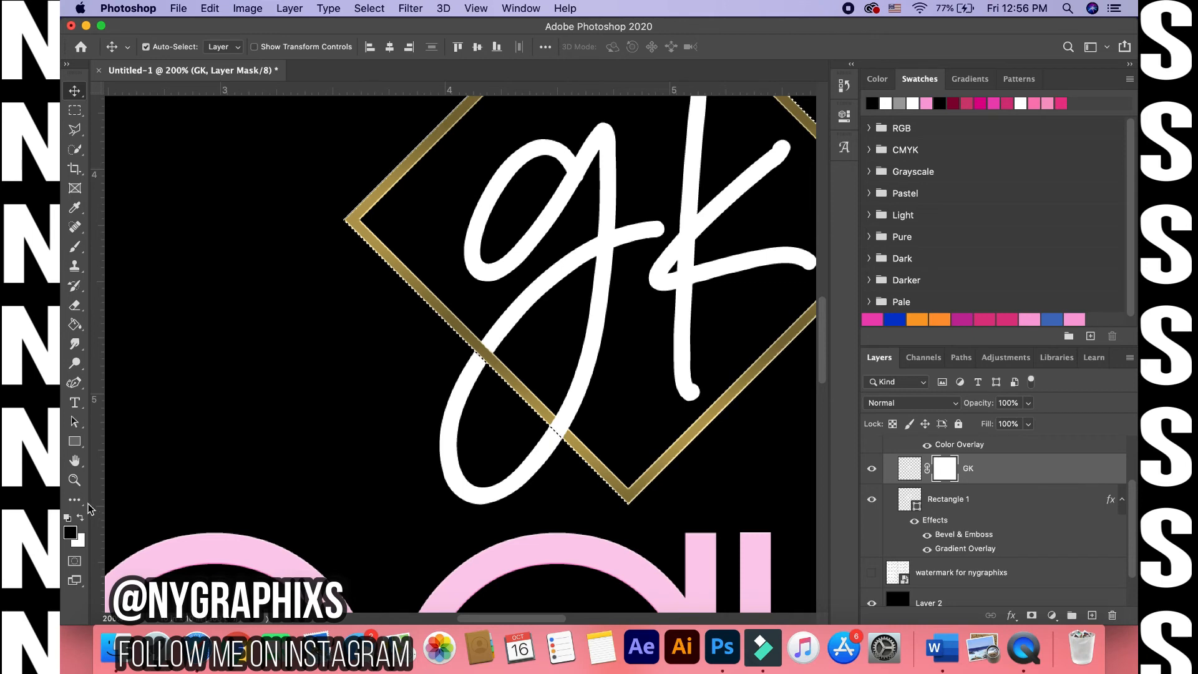
click(74, 480)
click(292, 330)
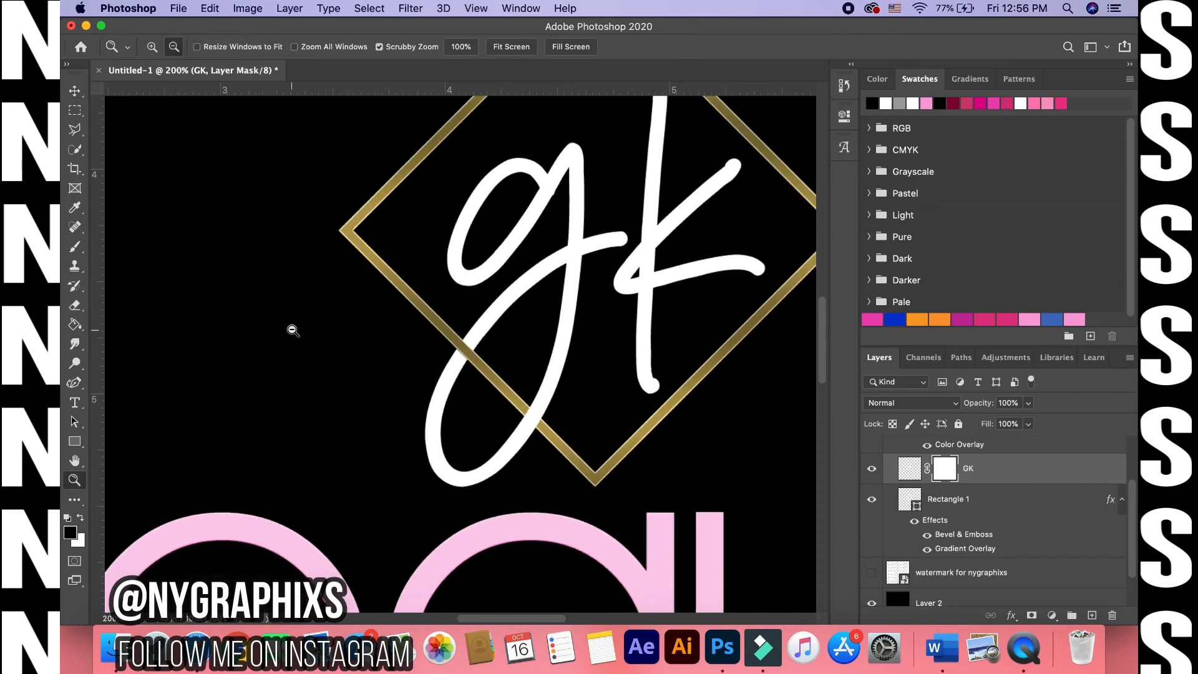
click(292, 330)
click(292, 330)
click(292, 330)
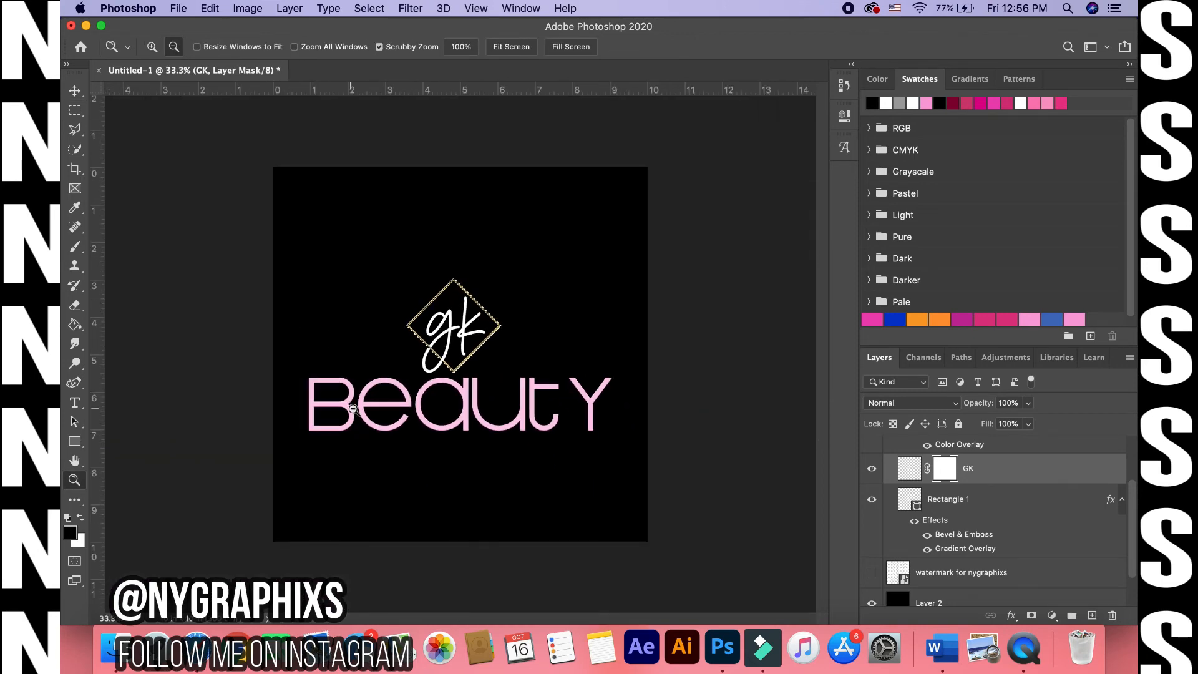
key(super+d)
- Collapse Group 1 and make the "watermark for nygraphixs" layer visible
drag(1131, 519, 1128, 467)
click(889, 446)
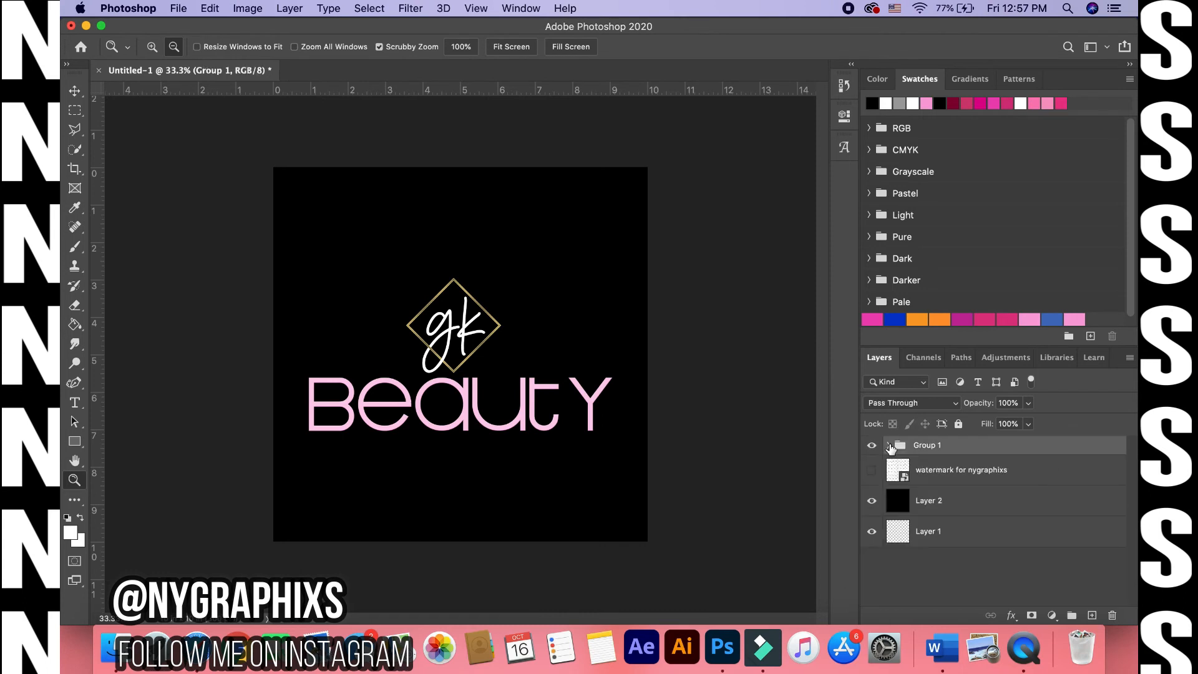
click(872, 470)
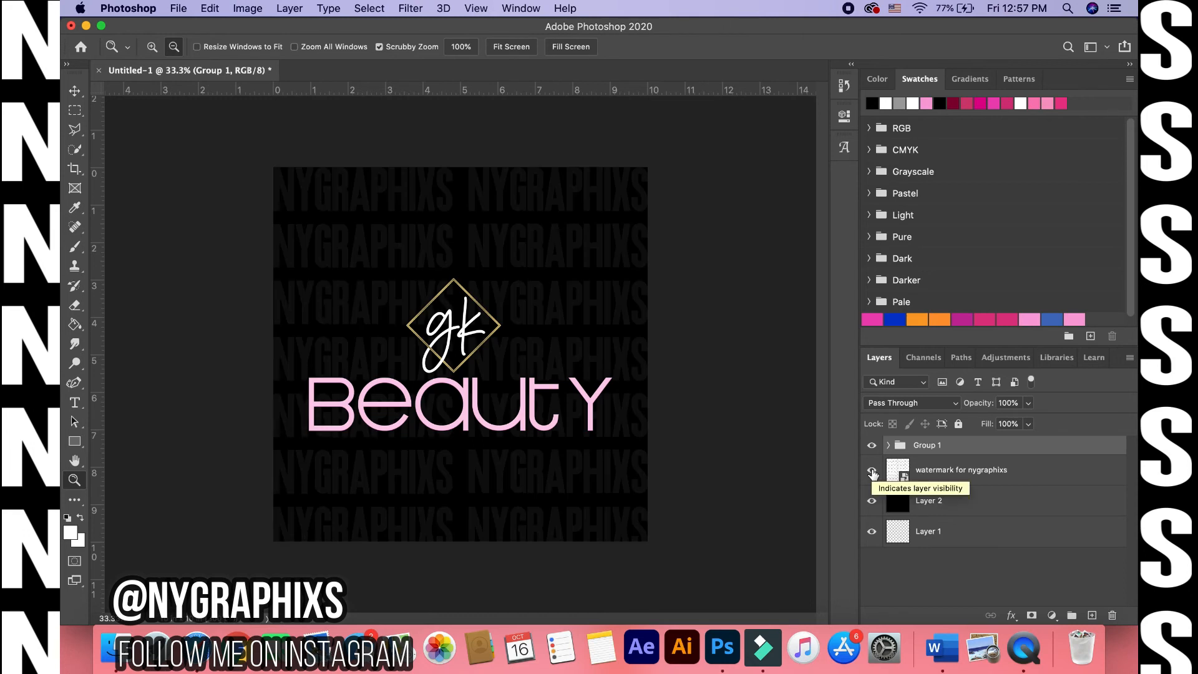
- Set the font size of the Beauty text to 150 pt
click(70, 94)
click(397, 416)
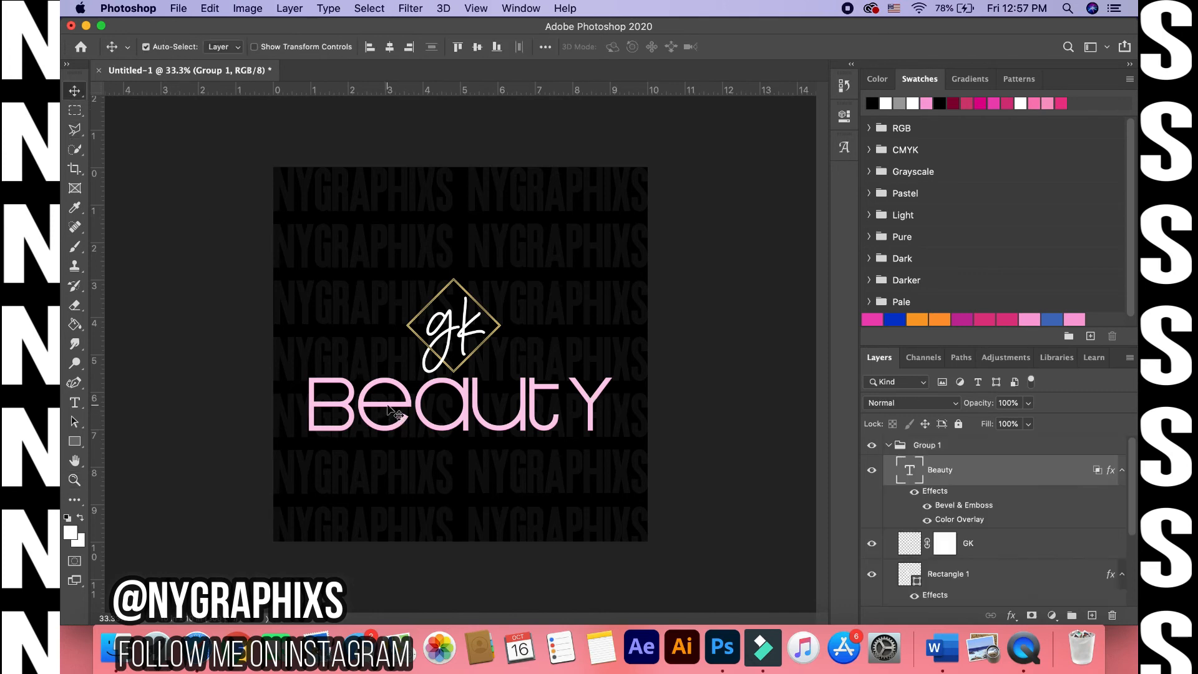
double_click(424, 411)
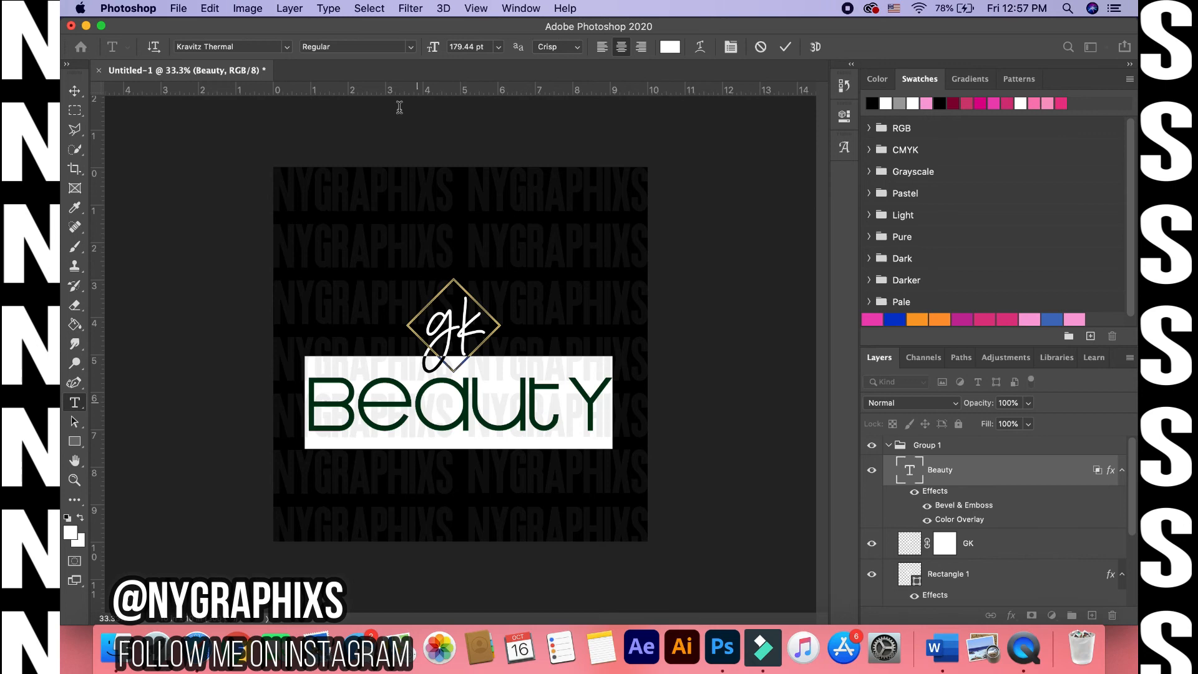
click(453, 46)
text(150)
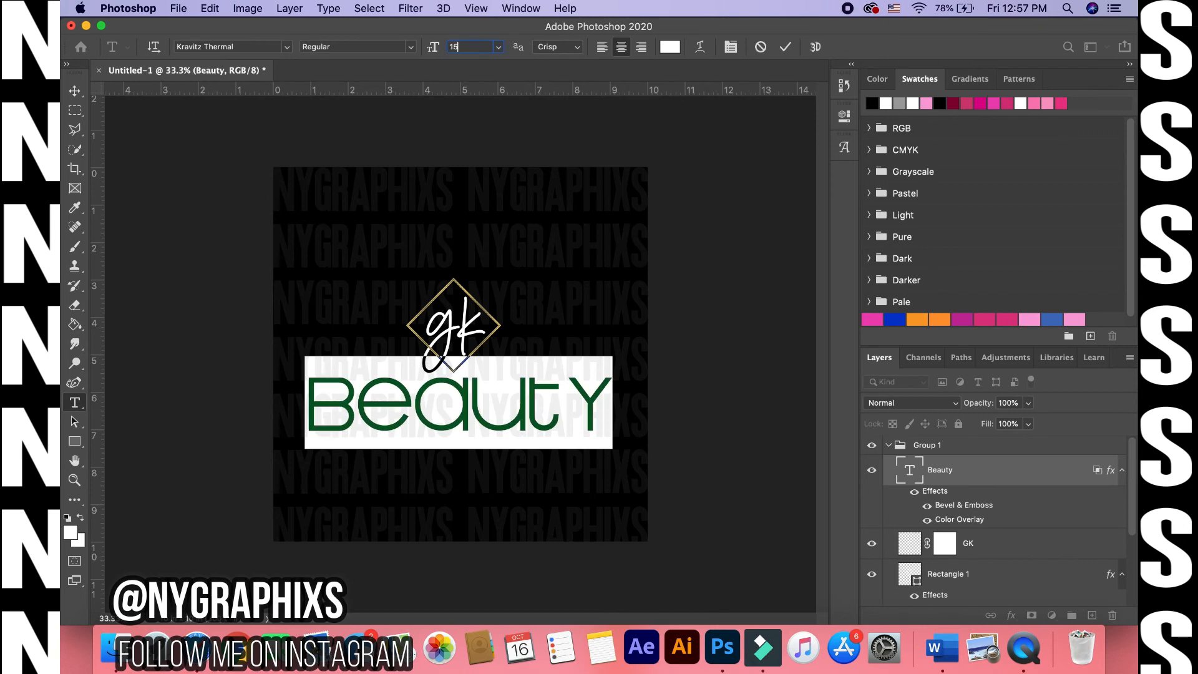
key(Return)
- Move the Beauty text slightly up so it sits just beneath the diamond, and collapse Group 1
click(74, 91)
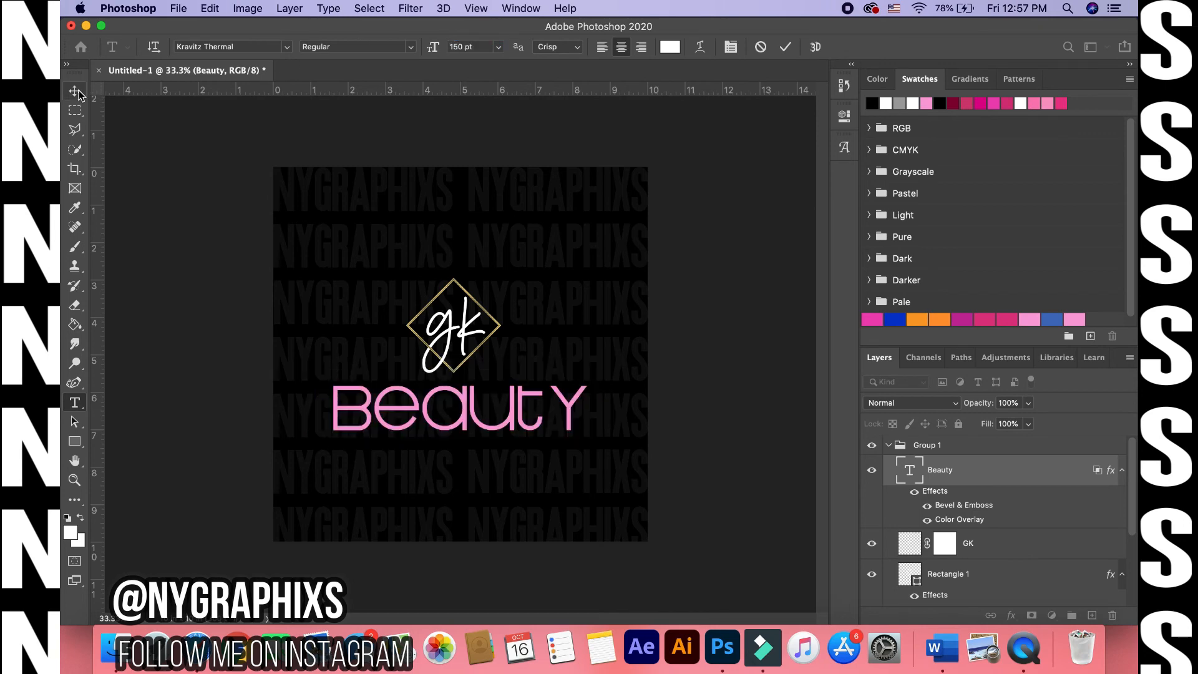
drag(465, 409, 463, 400)
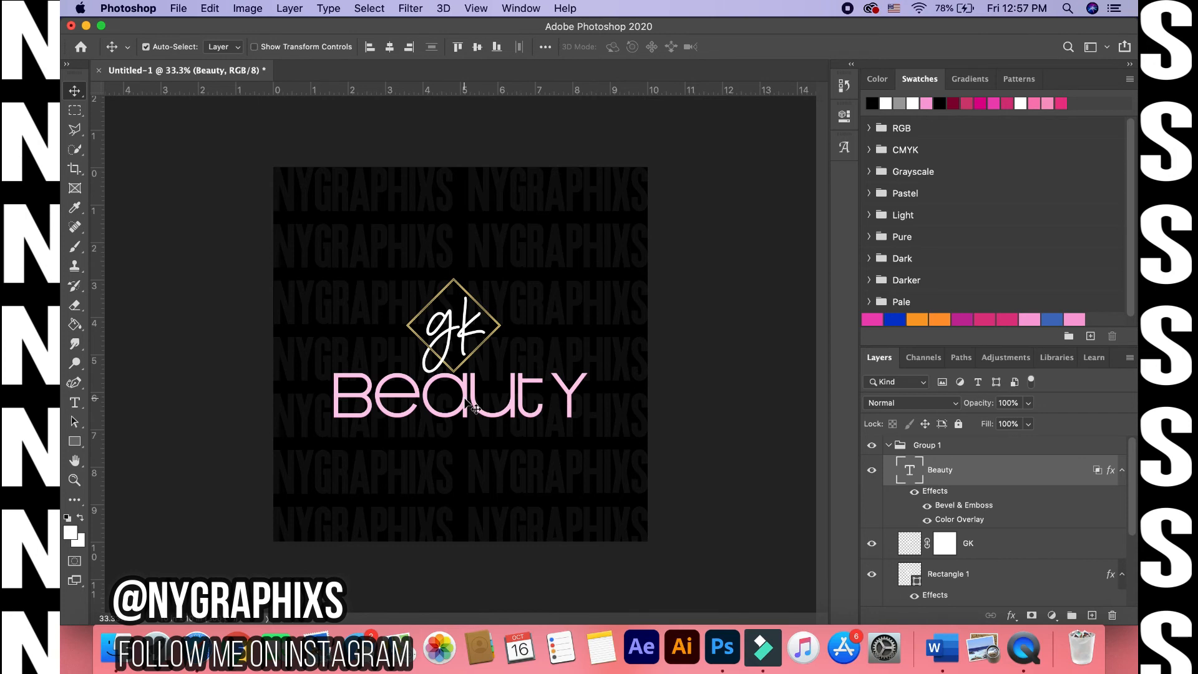
drag(468, 408, 466, 400)
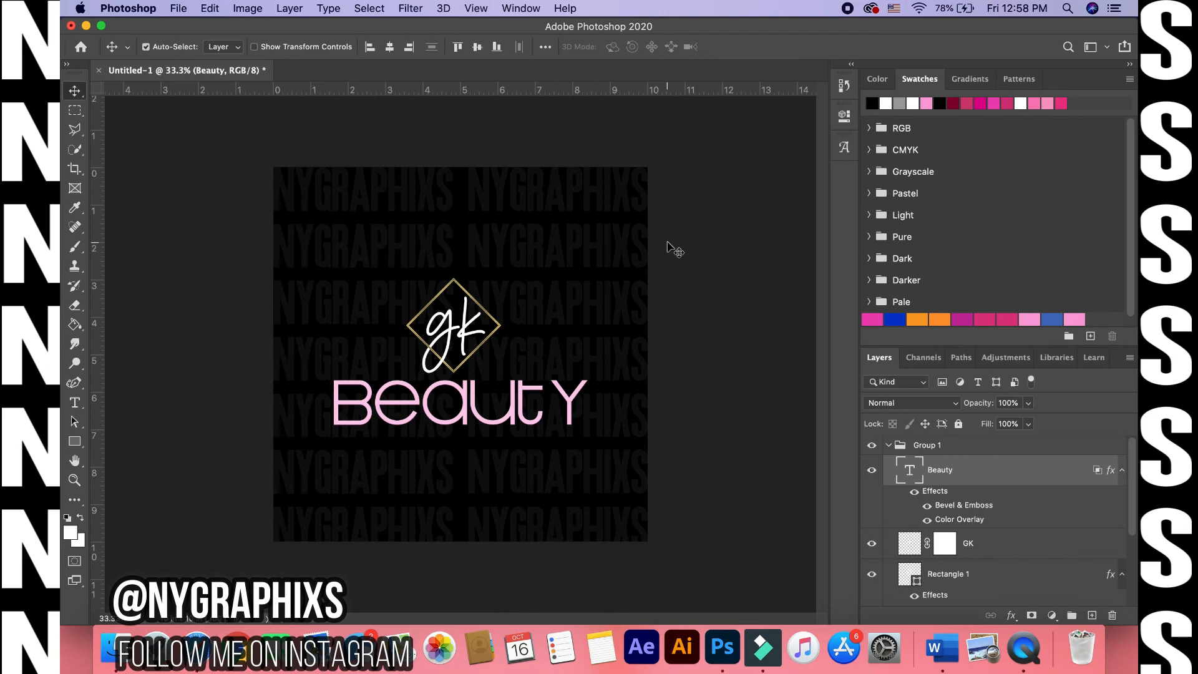
click(888, 445)
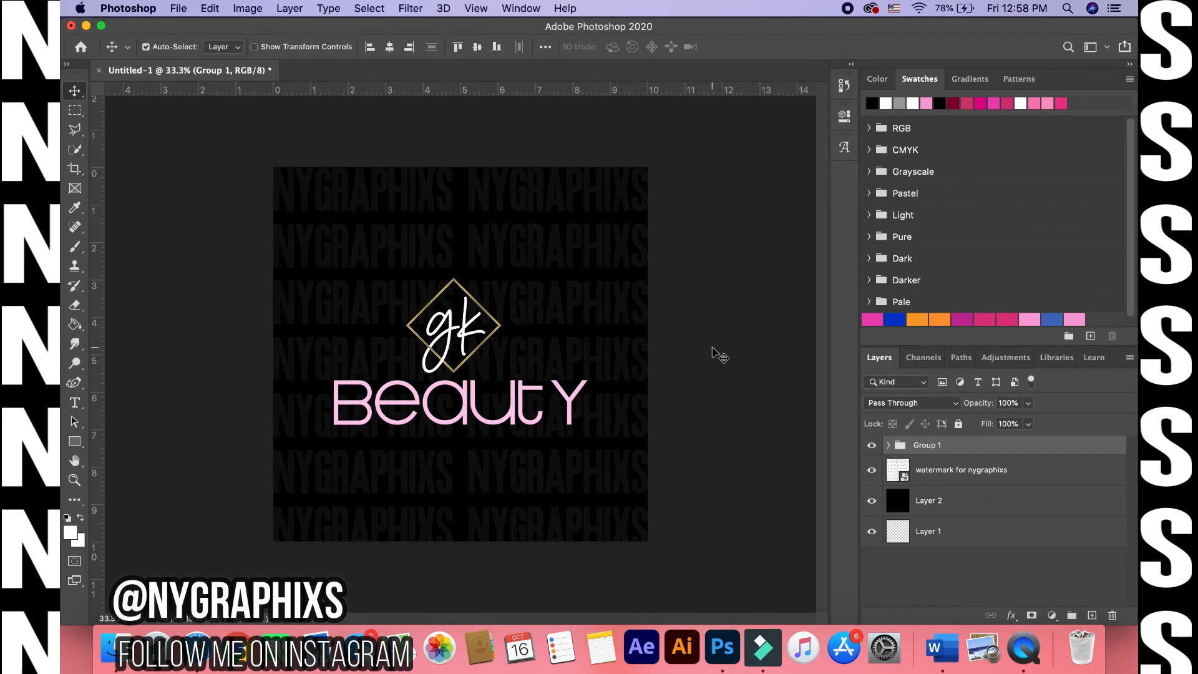
- Expand Group 1 and apply the silver glitter style preset with Stroke, Pattern Overlay and Drop Shadow to the Beauty text
click(887, 445)
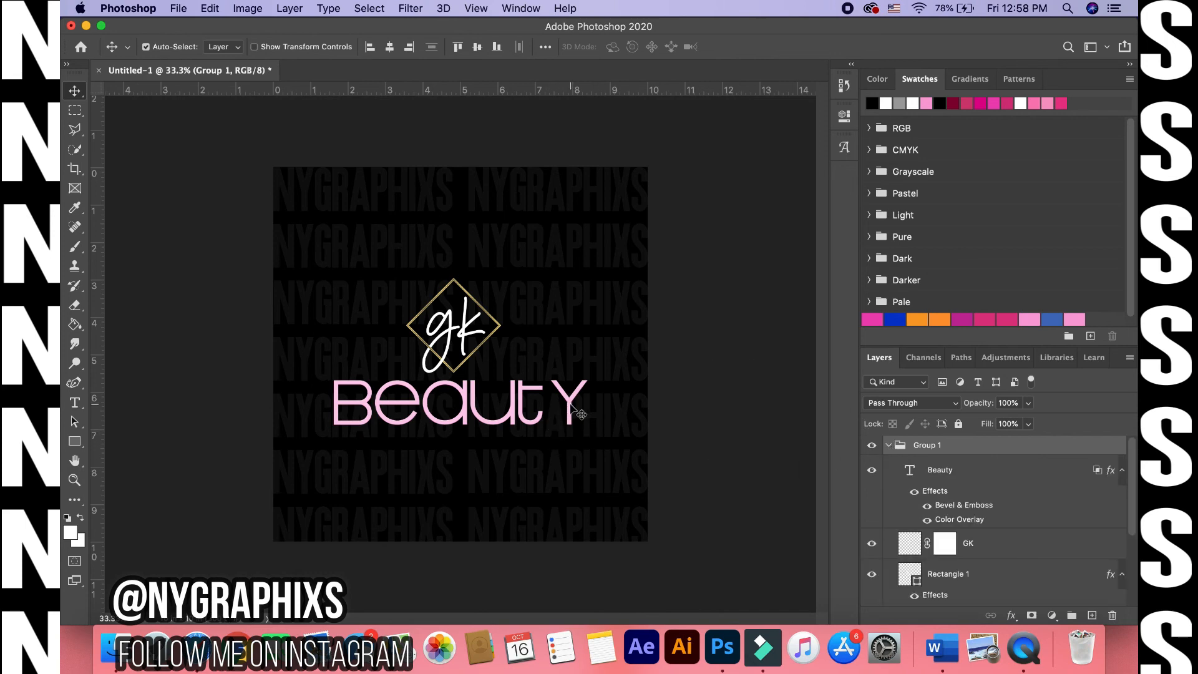
double_click(962, 480)
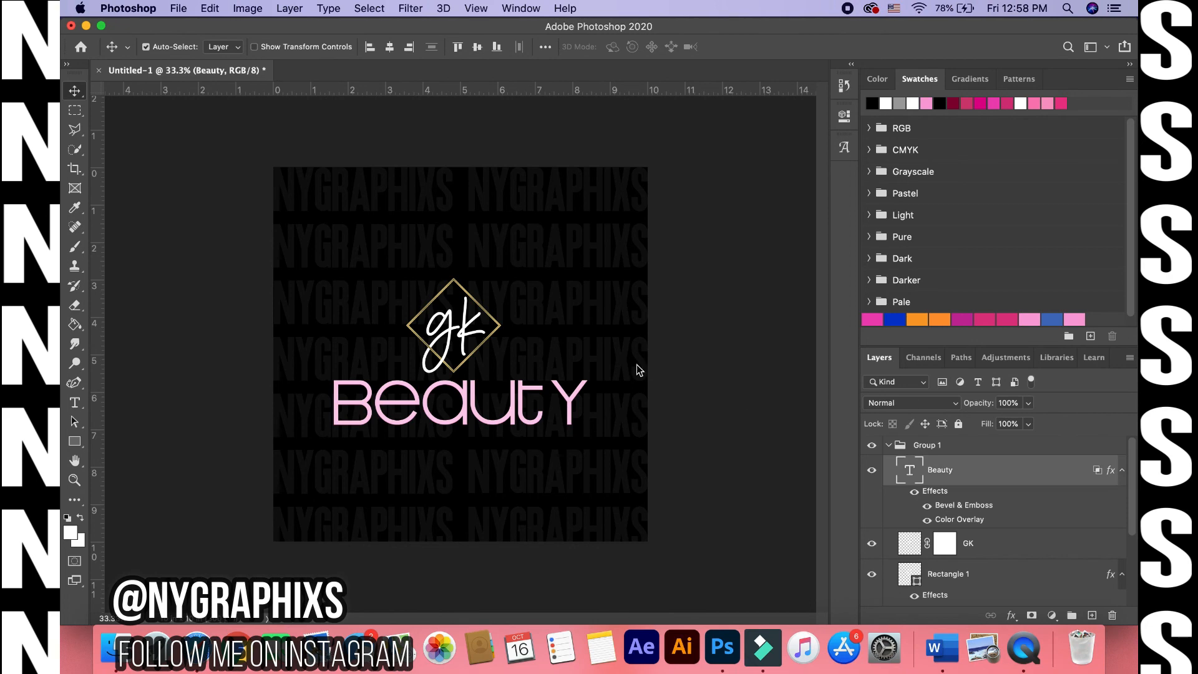
click(579, 174)
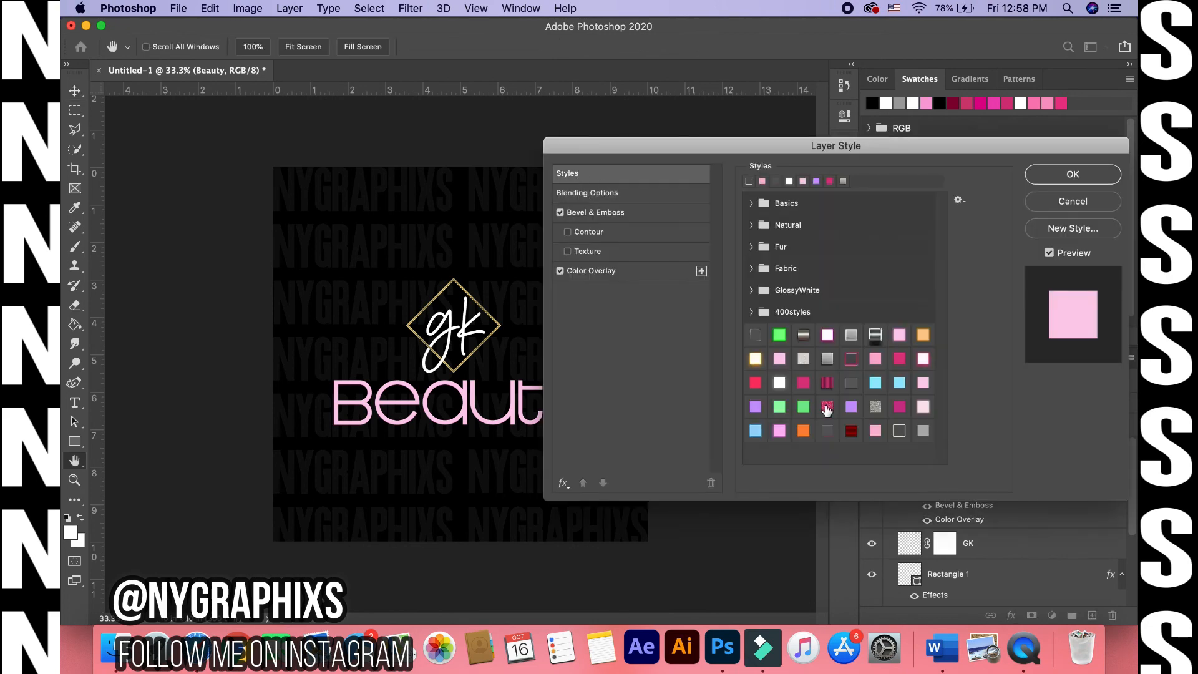
click(779, 383)
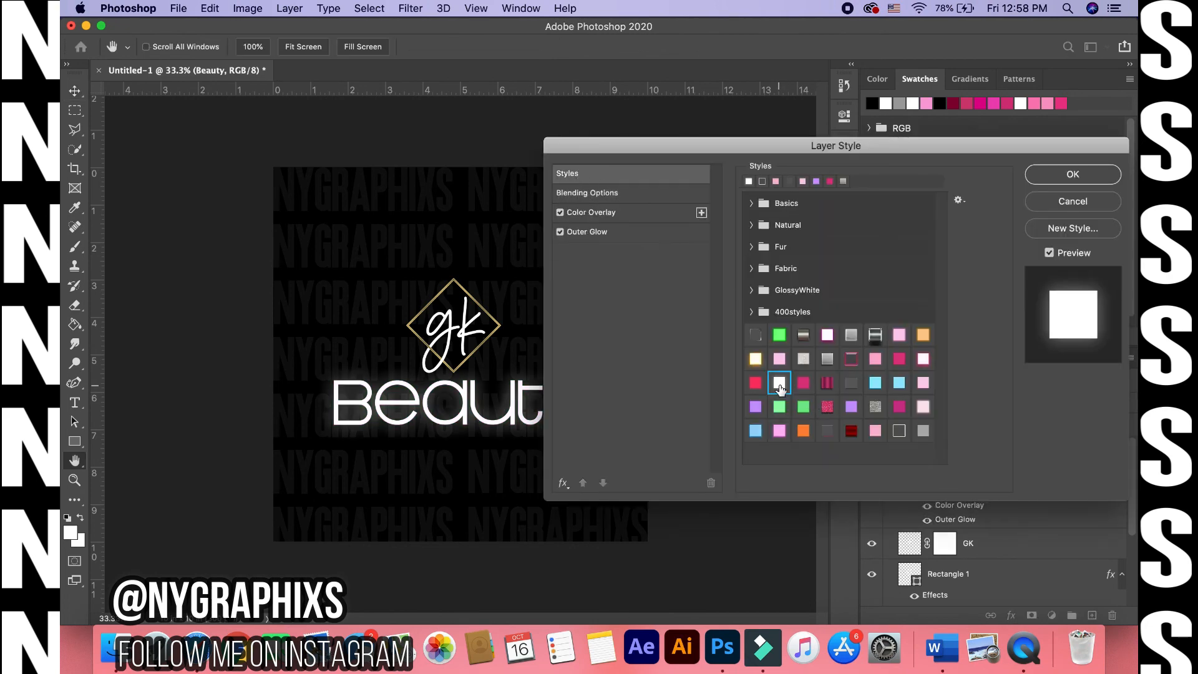
click(804, 361)
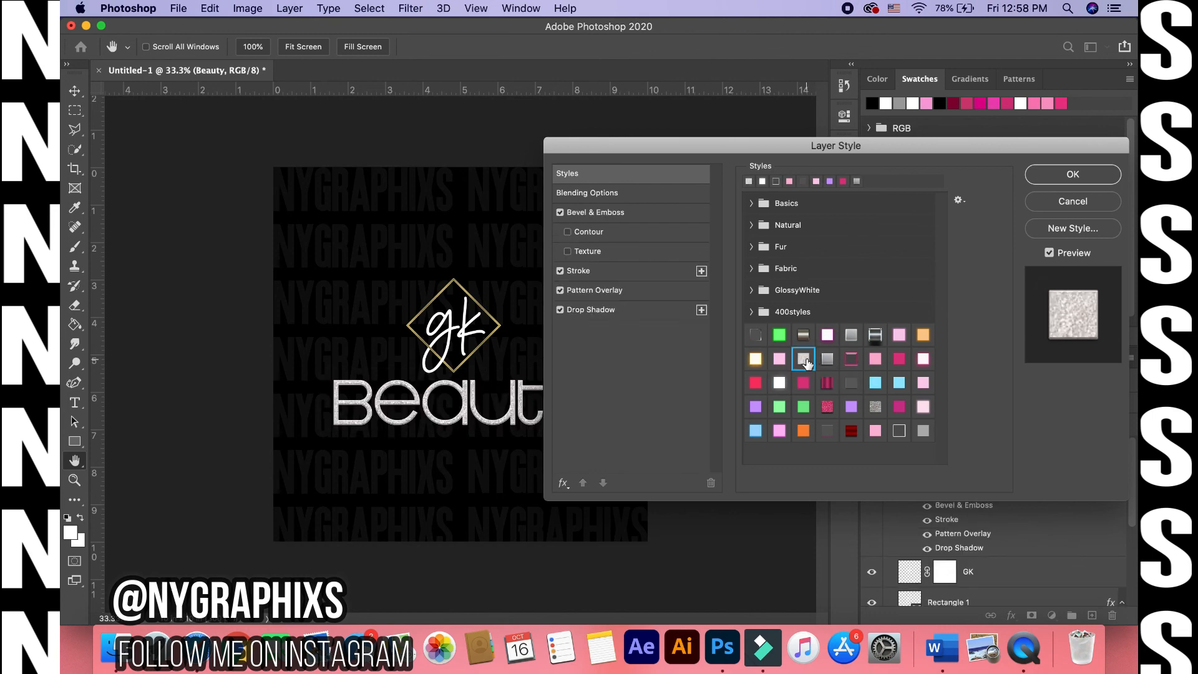
click(1054, 178)
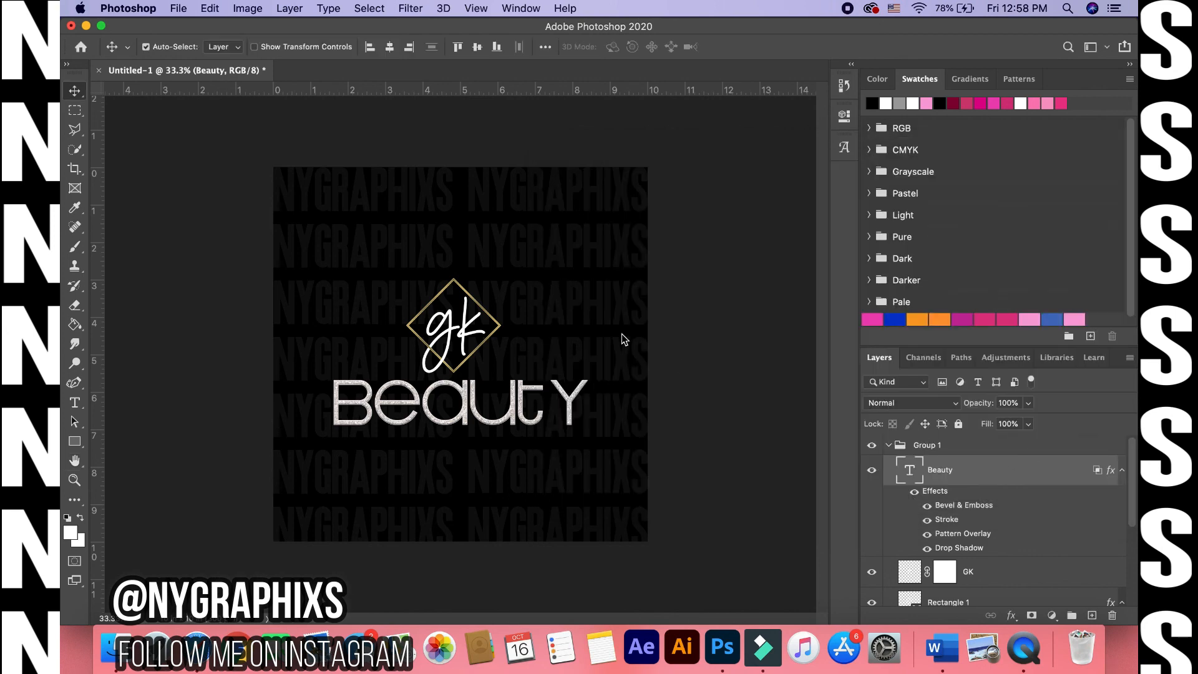
- Change the Gradient Overlay of the Rectangle 1 diamond to the silver gradient preset and collapse Group 1
click(499, 326)
double_click(1021, 543)
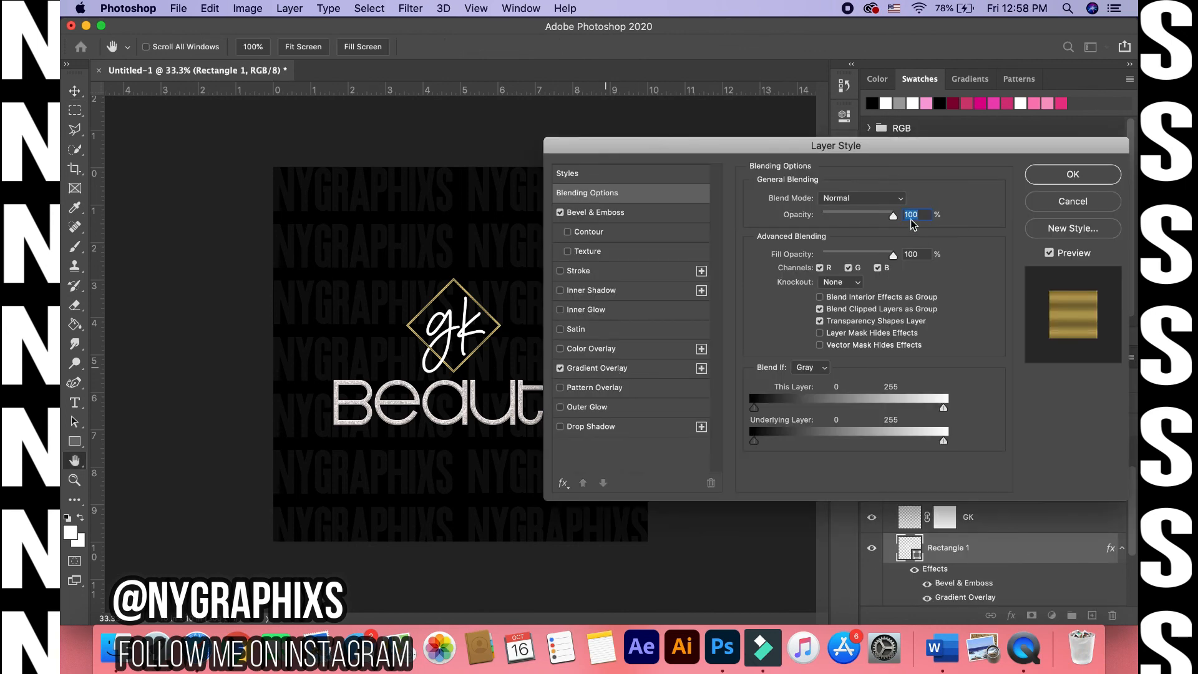
click(626, 370)
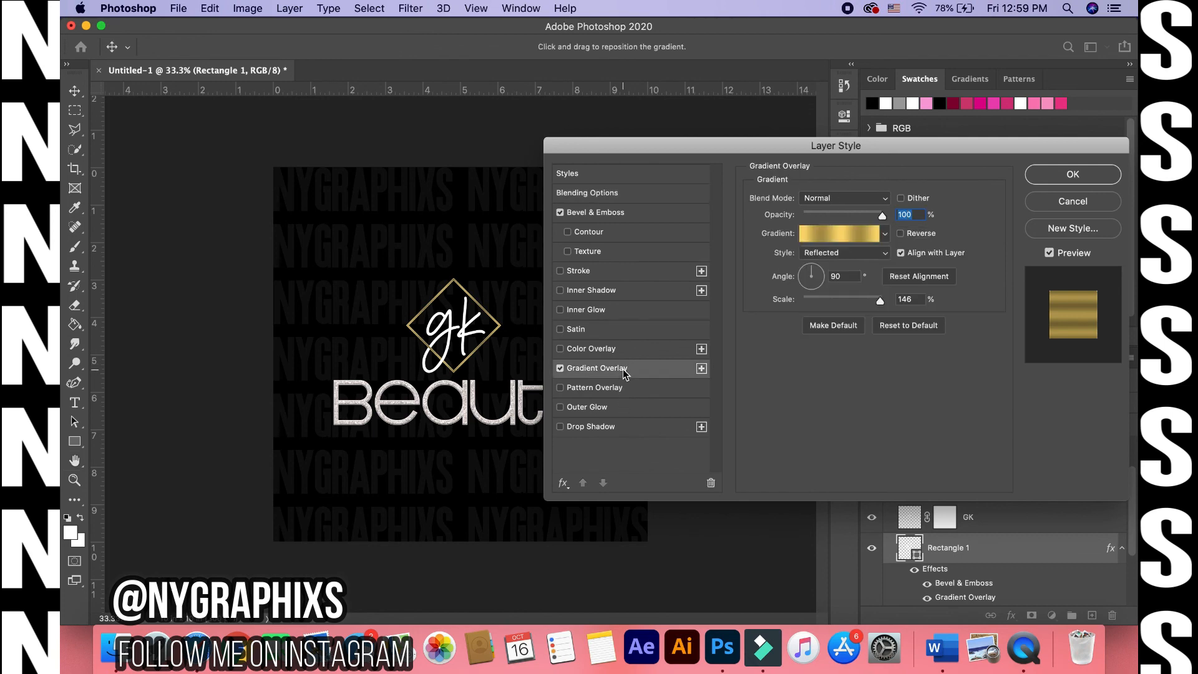
click(884, 236)
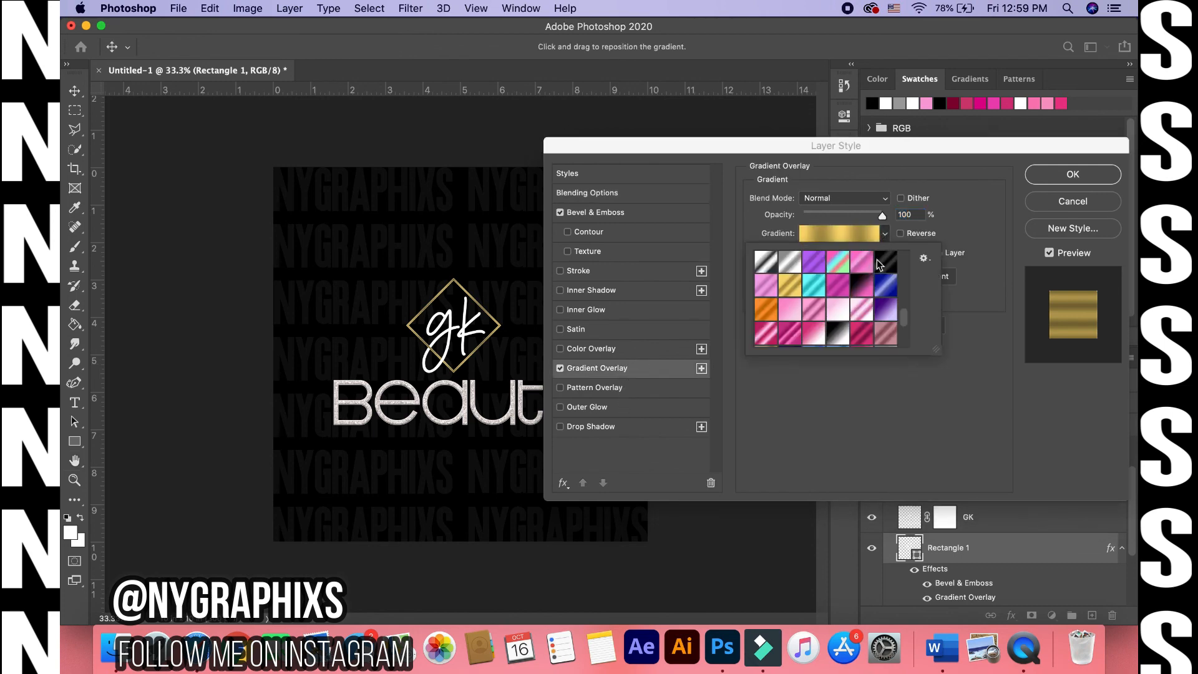
click(791, 265)
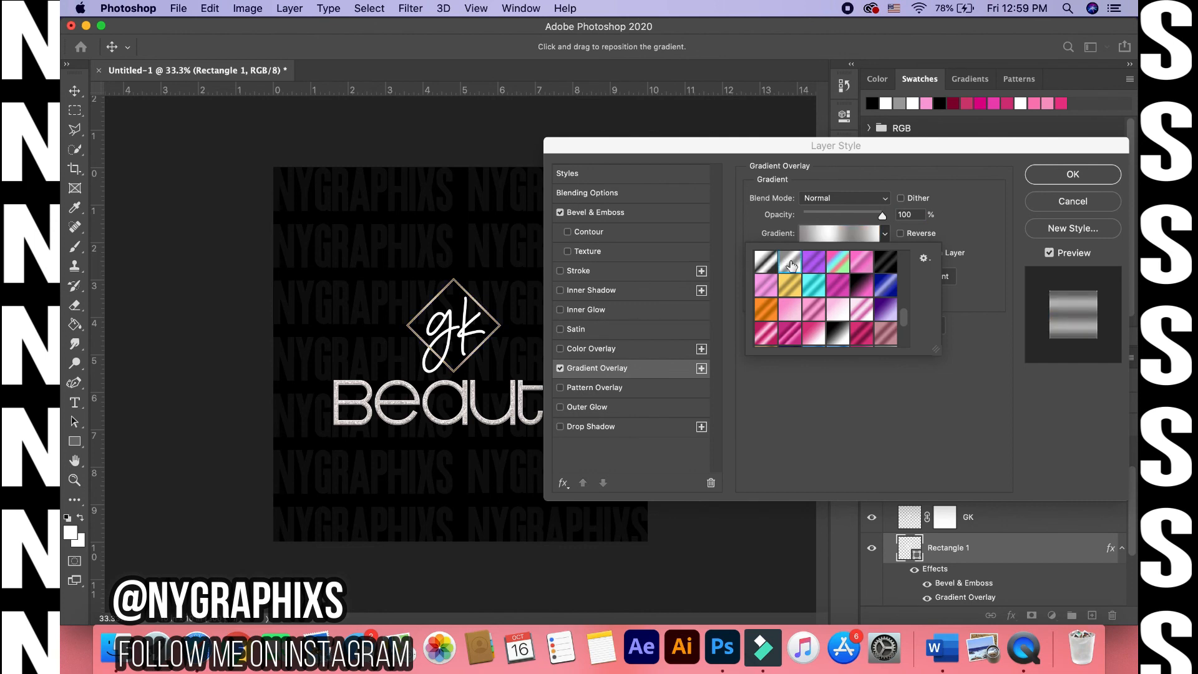
click(1049, 181)
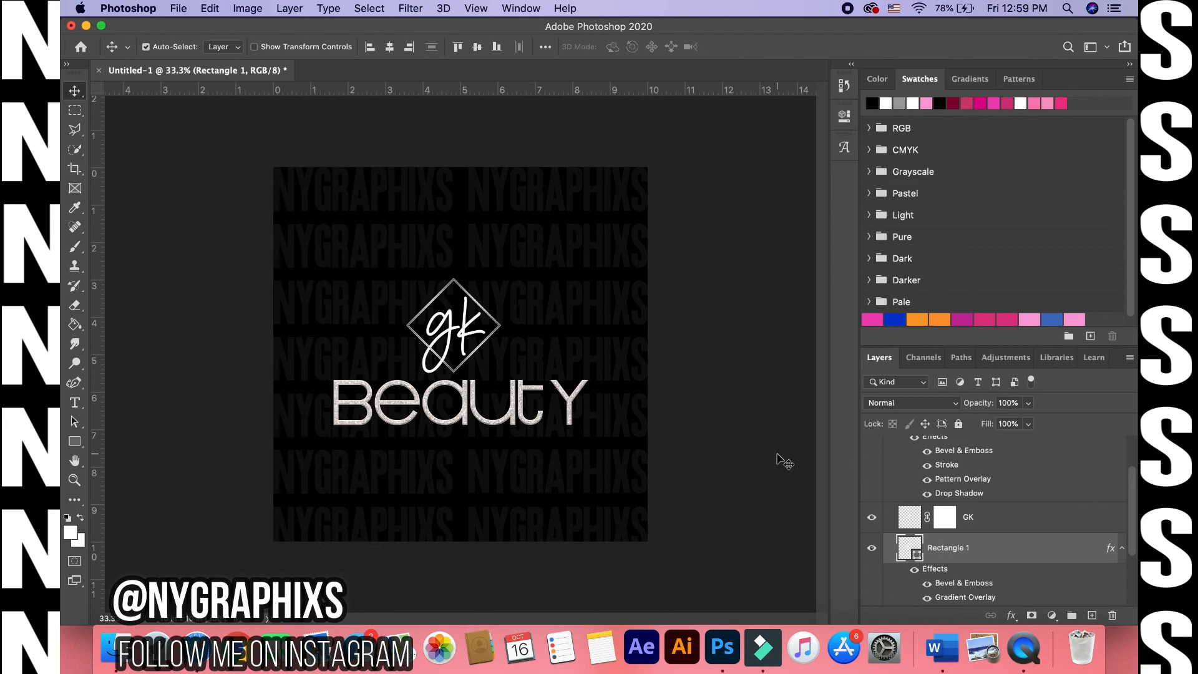
drag(1130, 487, 1129, 440)
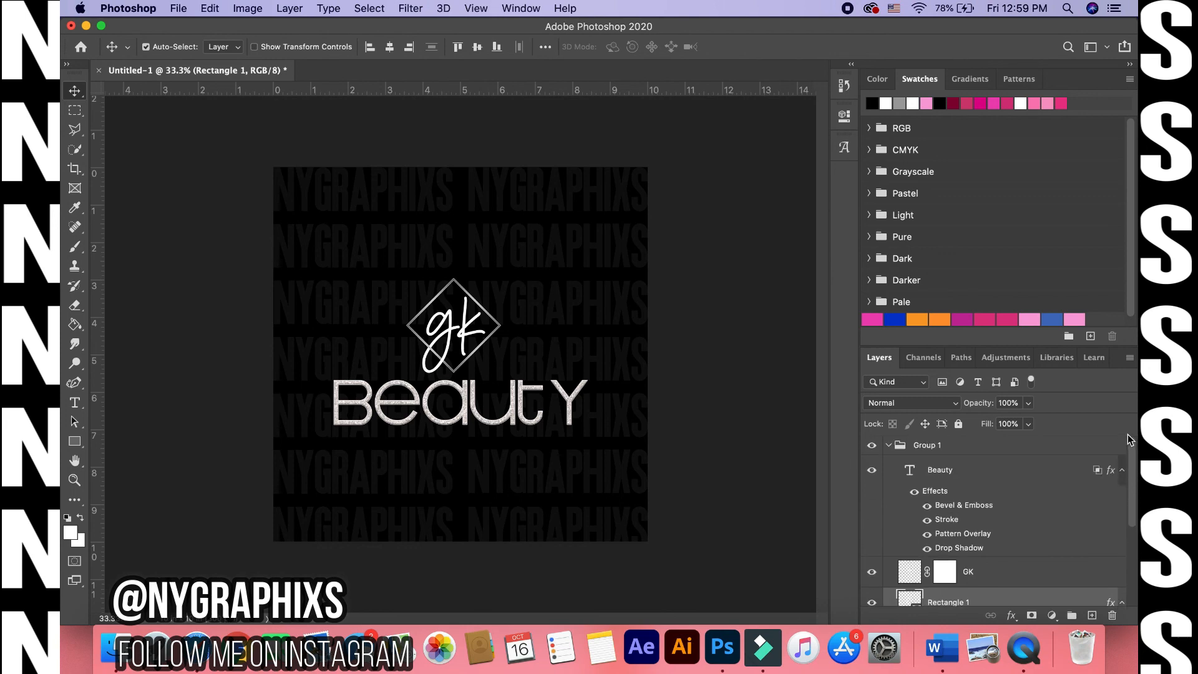
click(888, 445)
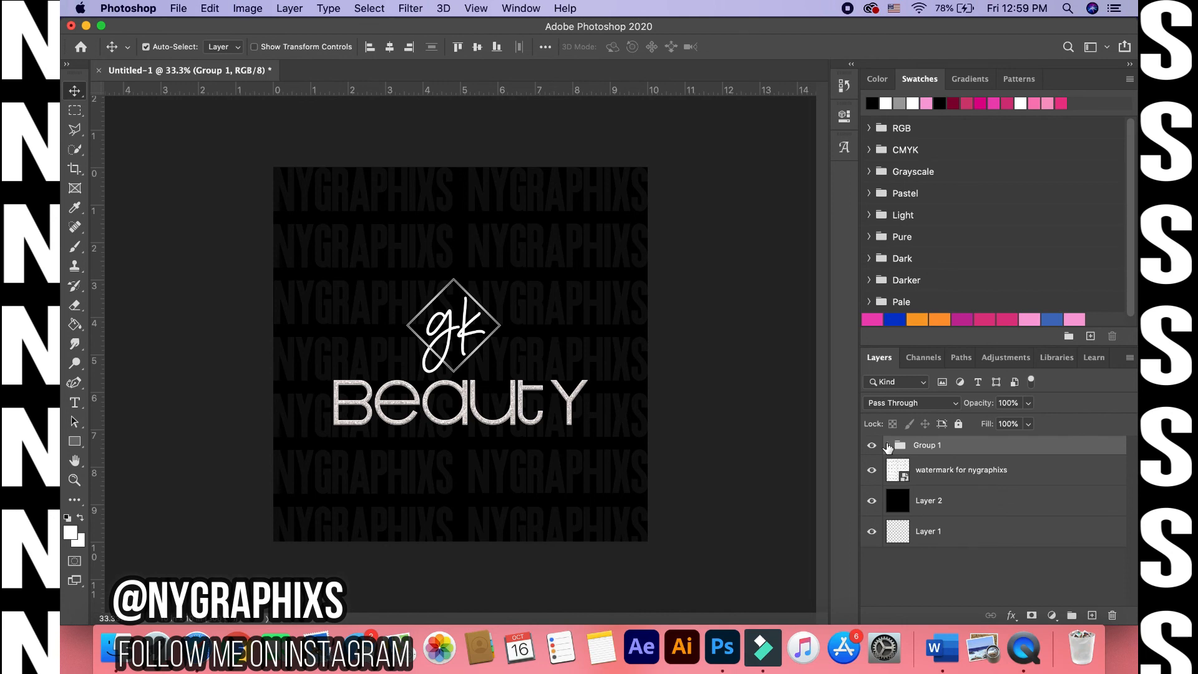